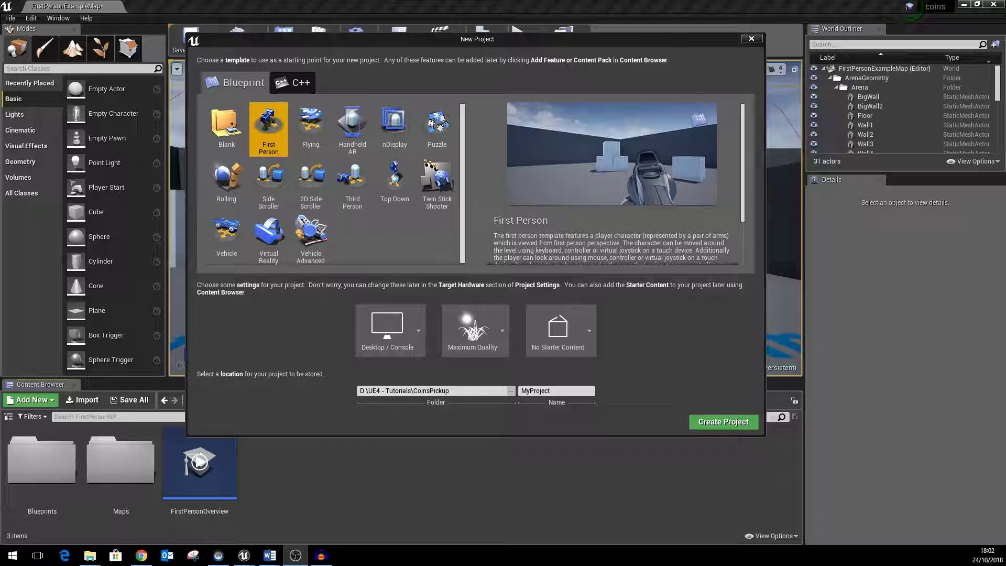
# Close the New Project window and look around the FirstPersonExampleMap level
pyautogui.click(751, 39)
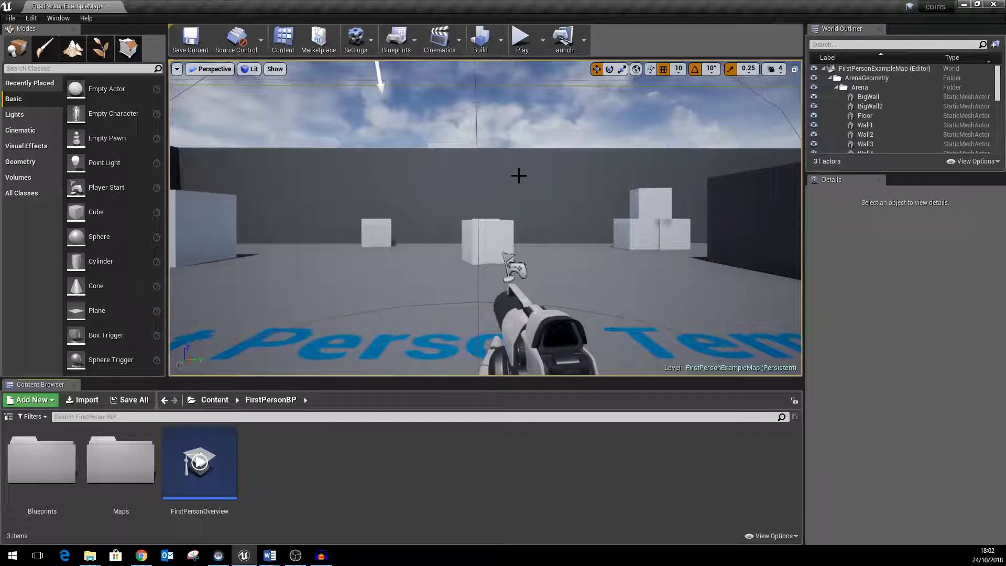
pyautogui.moveTo(496, 182)
pyautogui.mouseDown(button='right')
pyautogui.moveTo(576, 220)
pyautogui.moveTo(508, 197)
pyautogui.mouseUp(button='right')
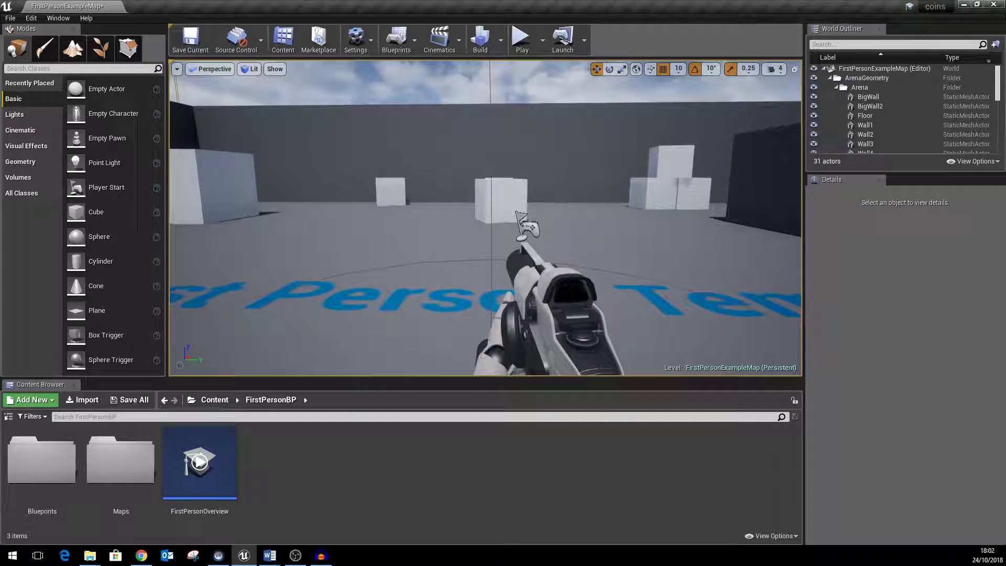
# In the Blueprints folder, add an Actor-based Blueprint Class named coin_bp
pyautogui.doubleClick(69, 461)
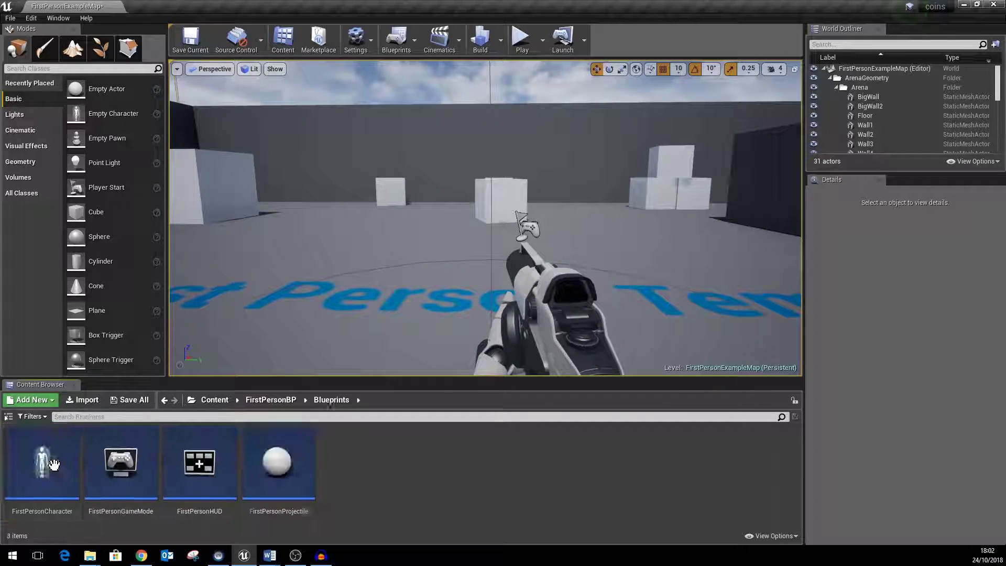
pyautogui.rightClick(388, 468)
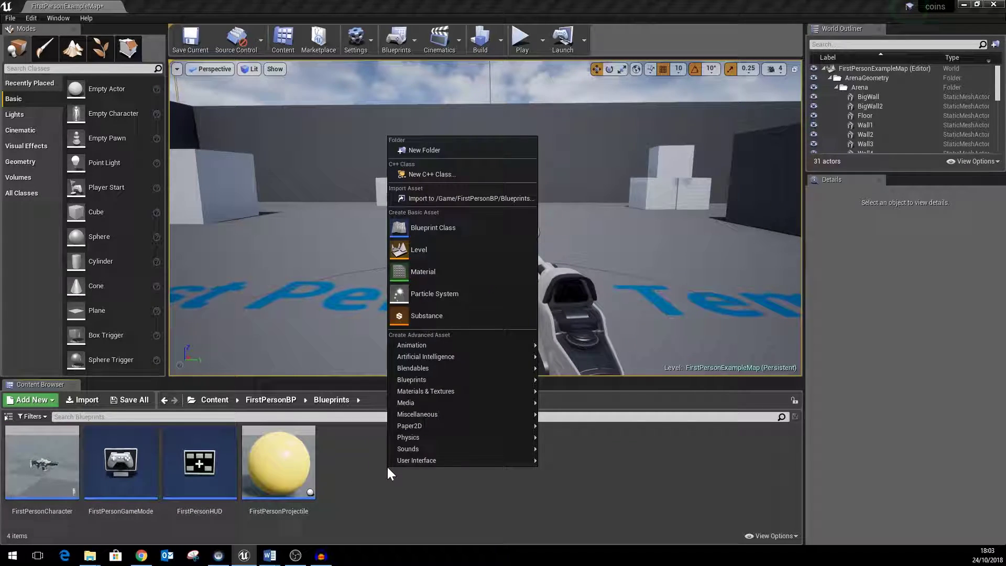
pyautogui.click(457, 228)
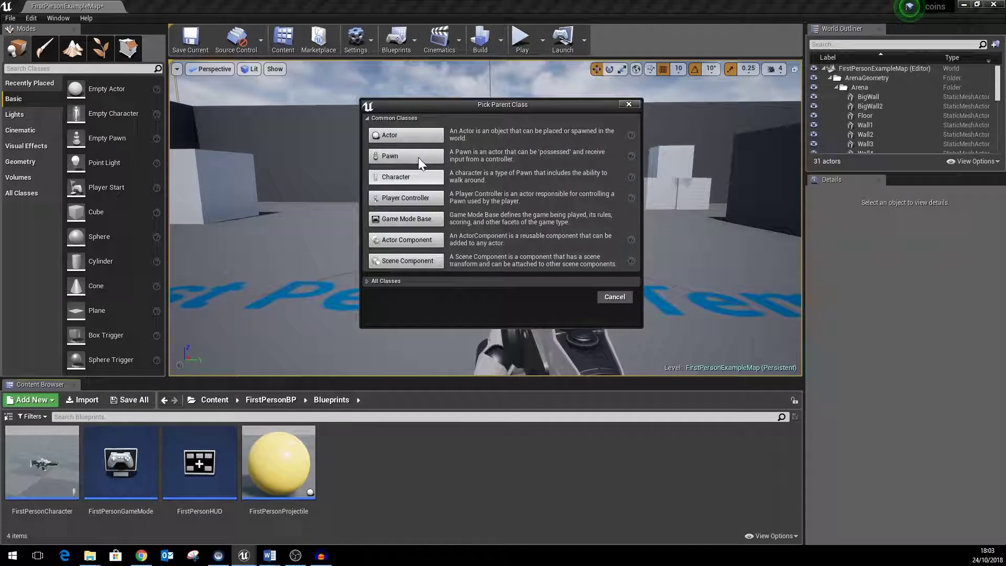
pyautogui.click(416, 136)
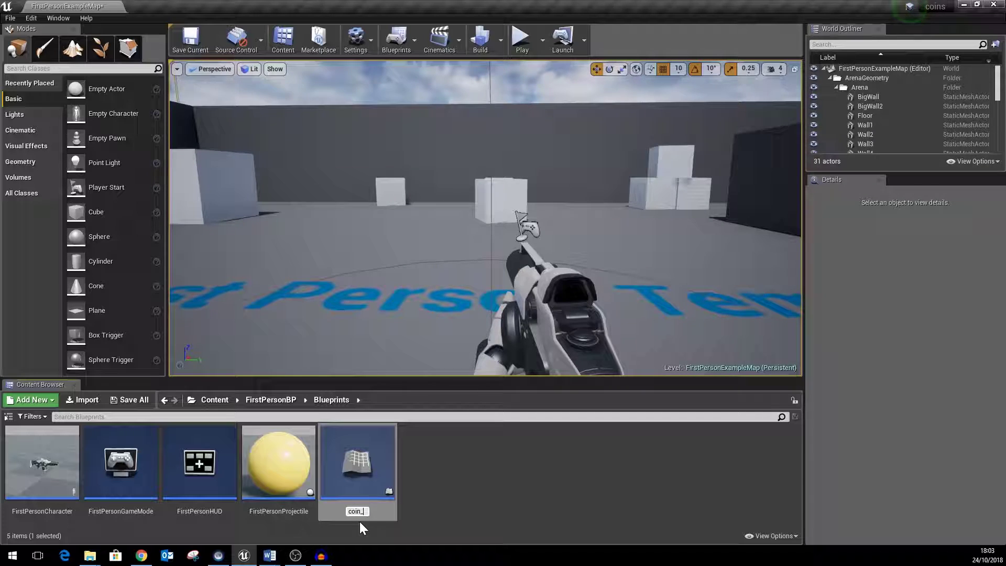
pyautogui.press('Return')
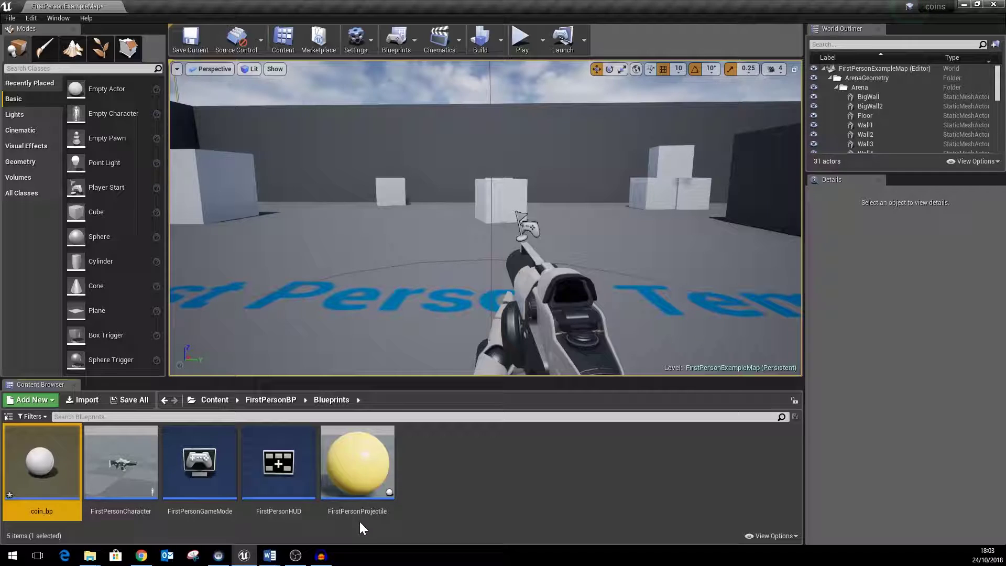
# Open coin_bp and add a Cylinder component to it
pyautogui.doubleClick(47, 469)
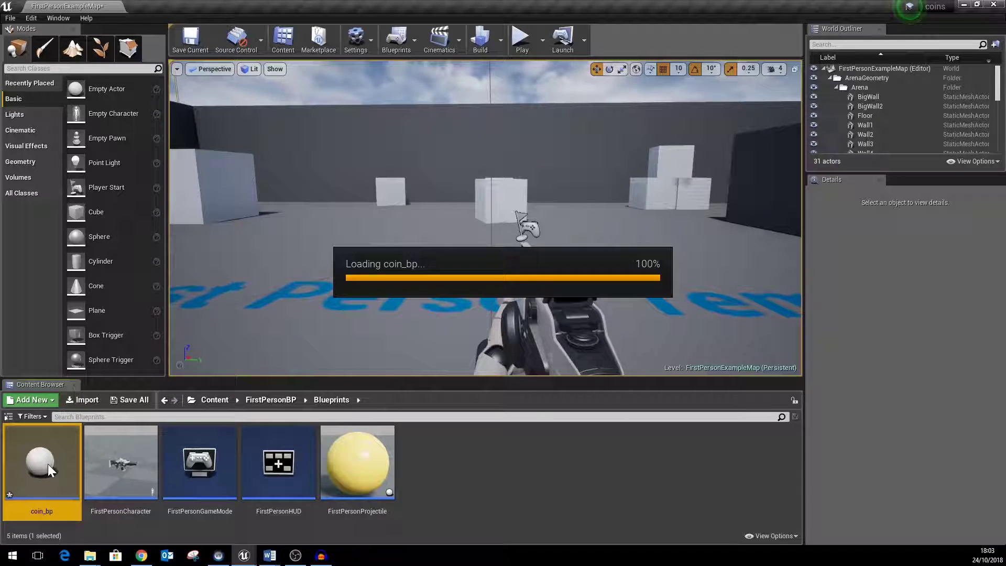
pyautogui.moveTo(322, 199); pyautogui.dragTo(358, 63)
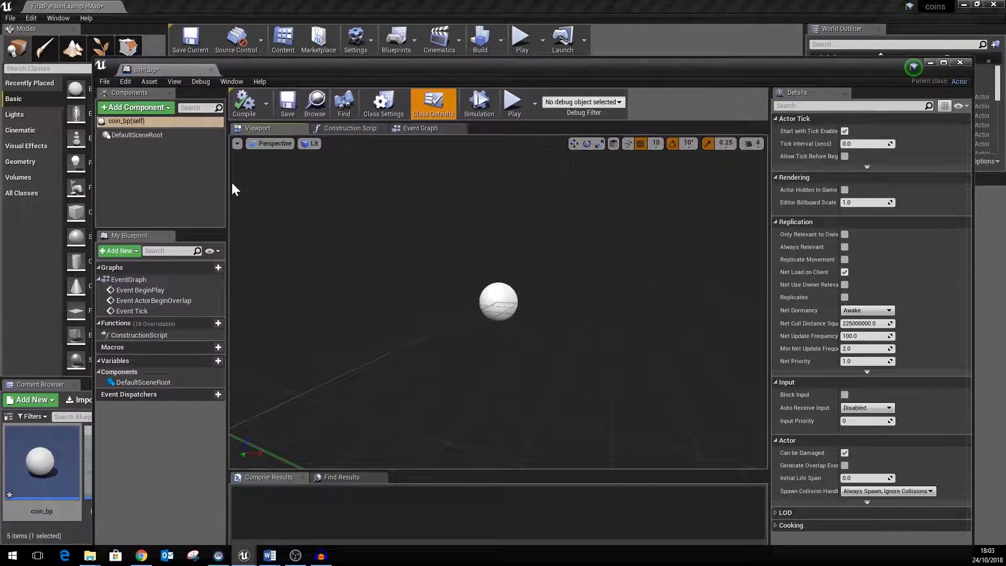
pyautogui.moveTo(275, 64); pyautogui.dragTo(290, 38)
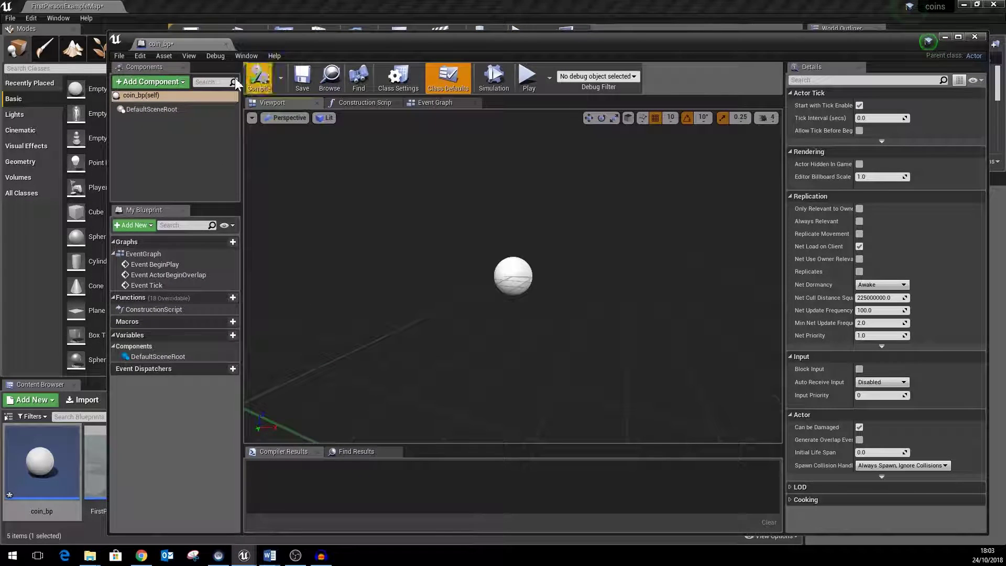
pyautogui.click(185, 81)
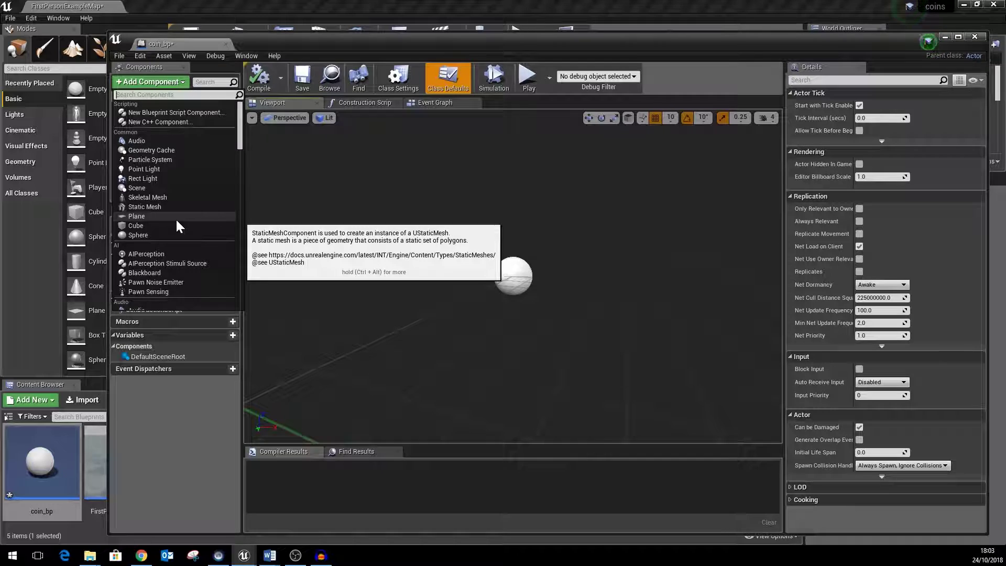
pyautogui.scroll(-3, 175, 218)
pyautogui.scroll(-2, 176, 220)
pyautogui.click(166, 248)
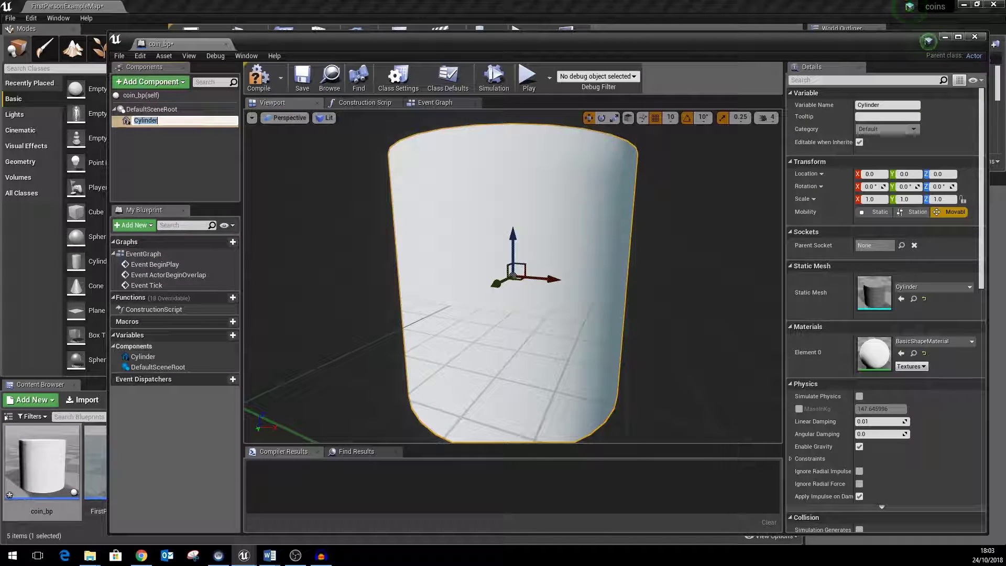
# Scale the cylinder to 0.5, 0.5, 0.1 and rotate it 90° on X, then show the Event Graph
pyautogui.click(871, 199)
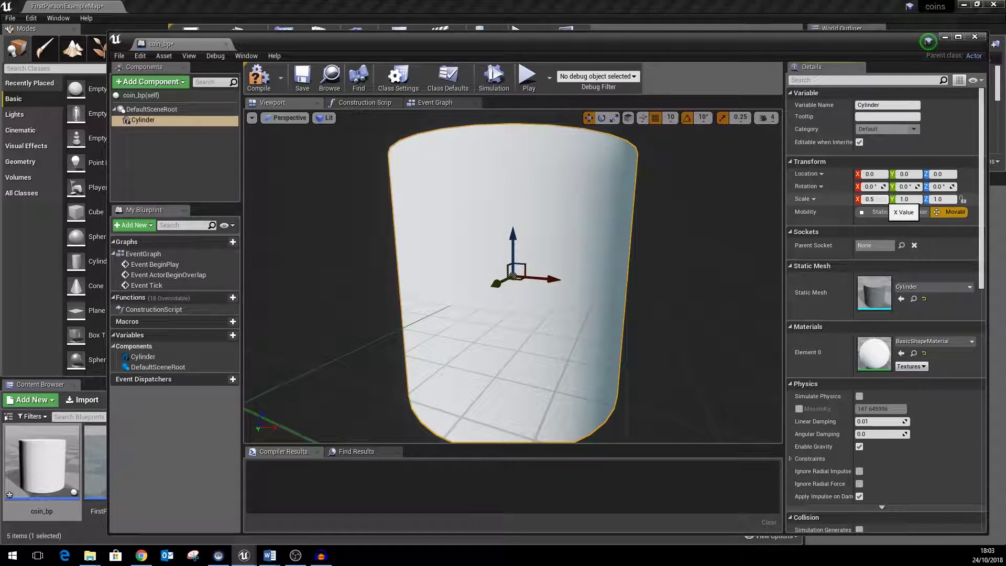
pyautogui.write('0.5')
pyautogui.press('Tab')
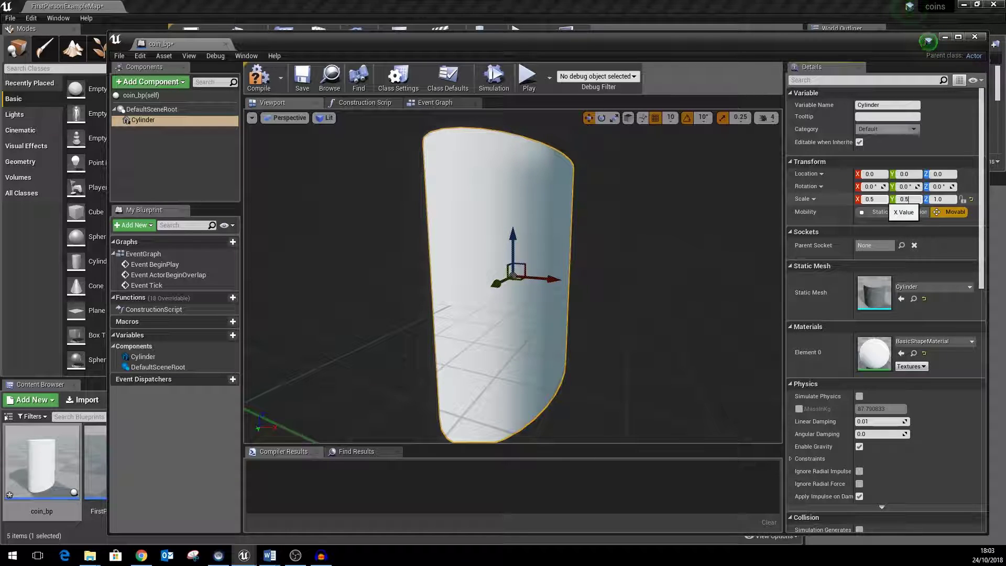
pyautogui.press('Tab')
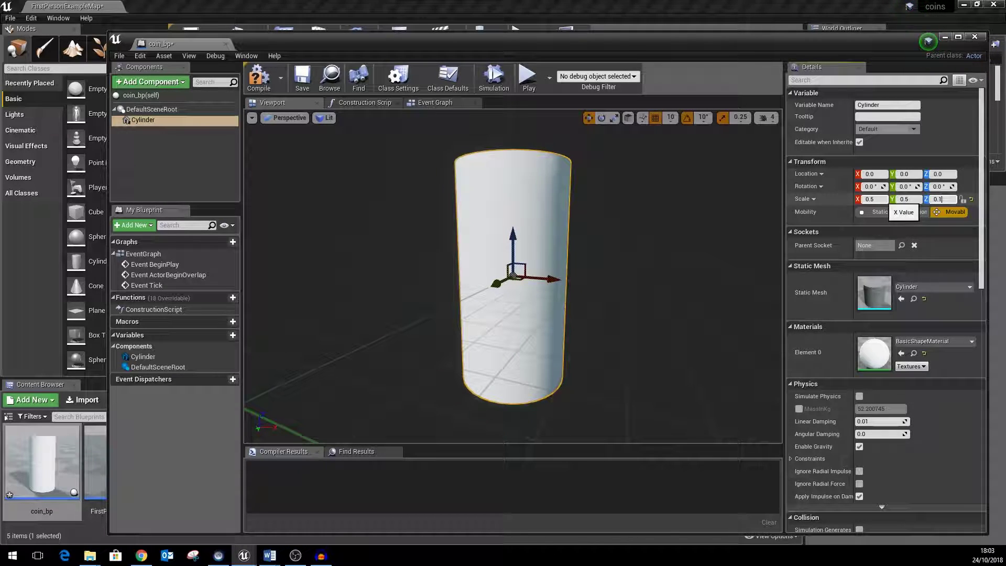
pyautogui.press('Return')
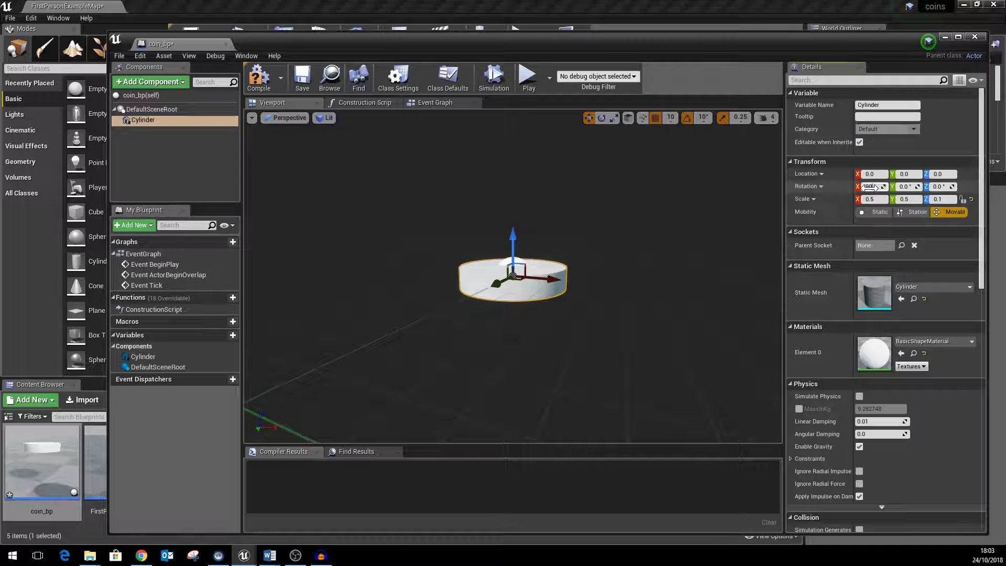
pyautogui.moveTo(871, 187); pyautogui.dragTo(871, 187)
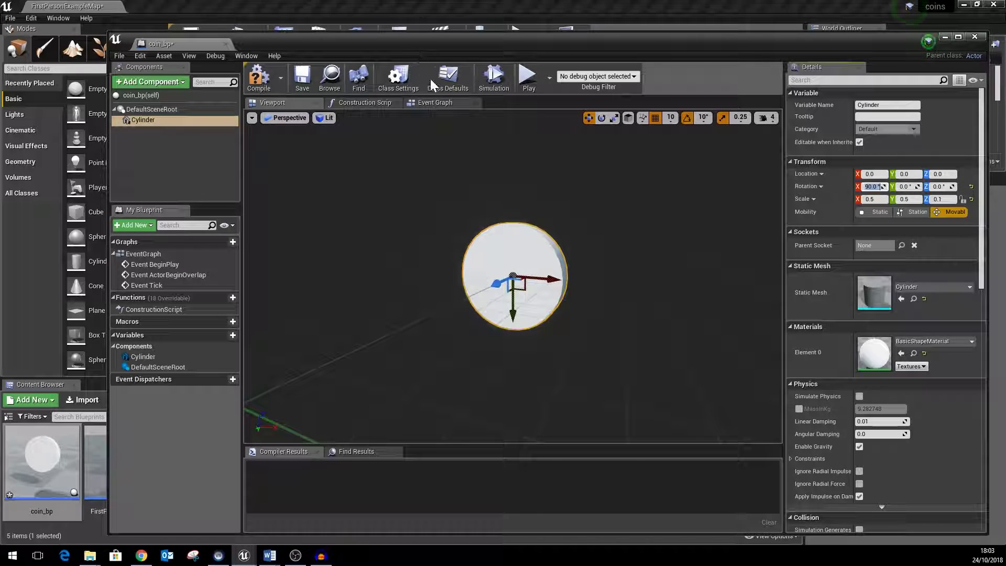
pyautogui.click(444, 102)
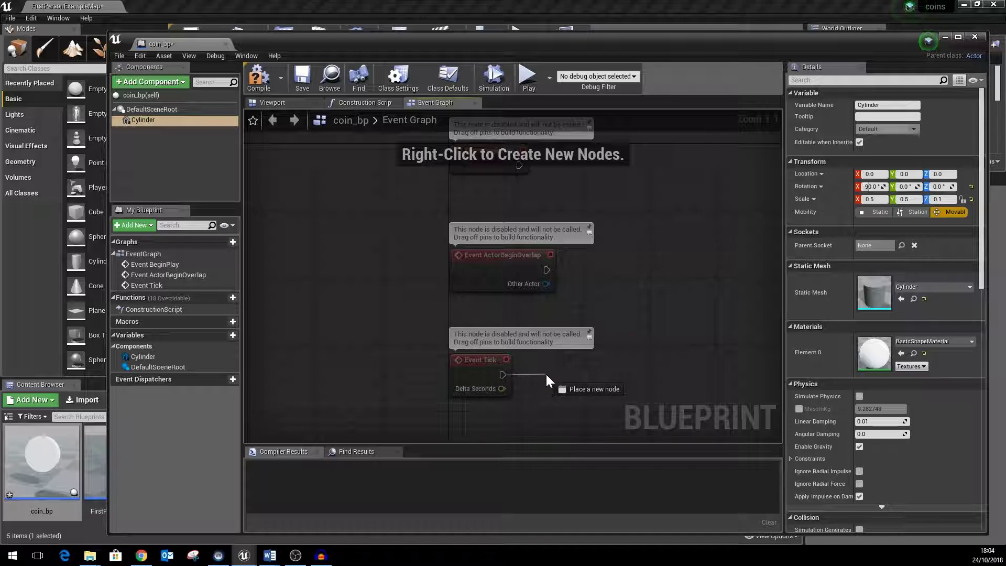
# Connect Event Tick to a new AddActorLocalRotation node with Delta Rotation Z of 1.0
pyautogui.moveTo(546, 375); pyautogui.dragTo(545, 377)
pyautogui.write('a')
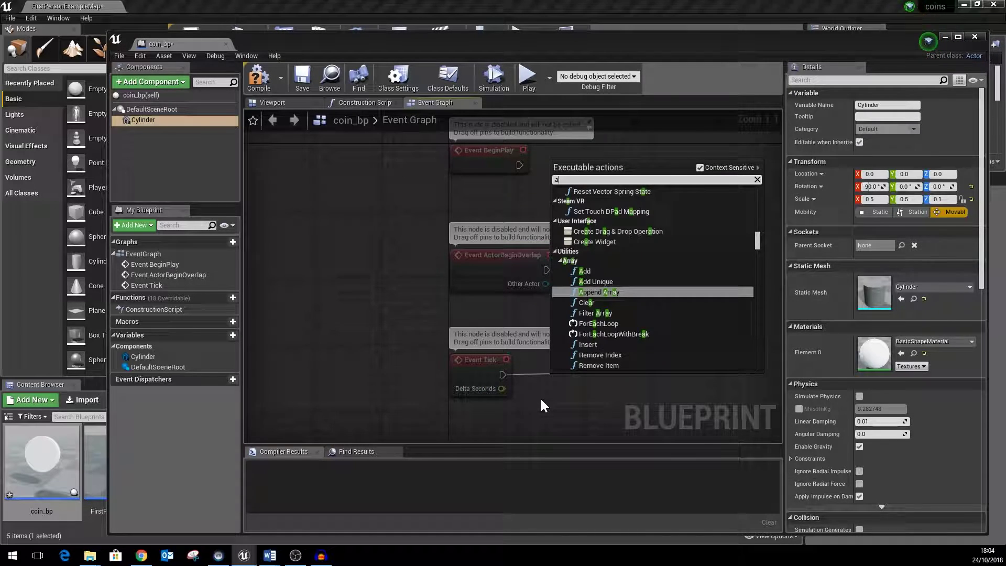
pyautogui.write('dd local')
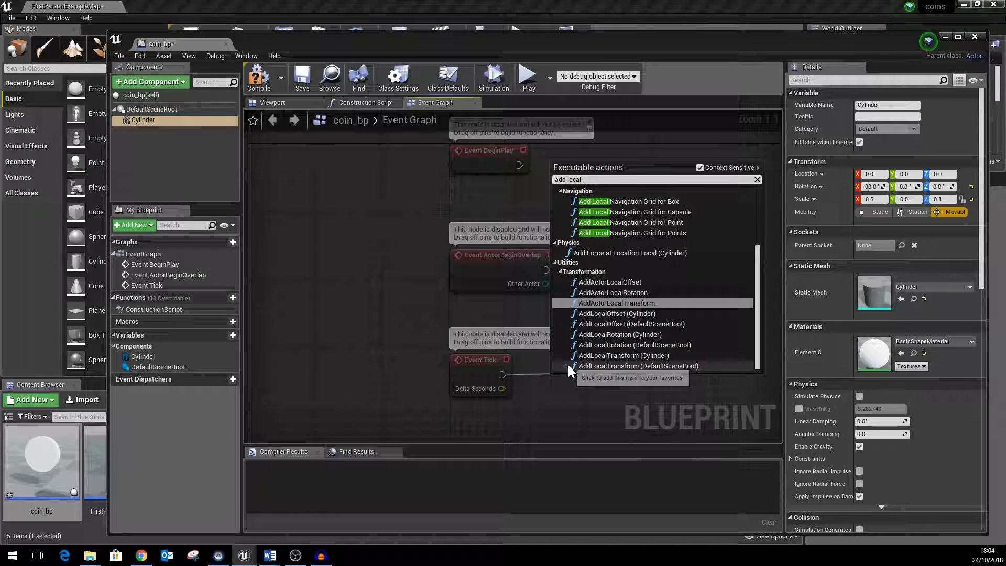
pyautogui.click(598, 292)
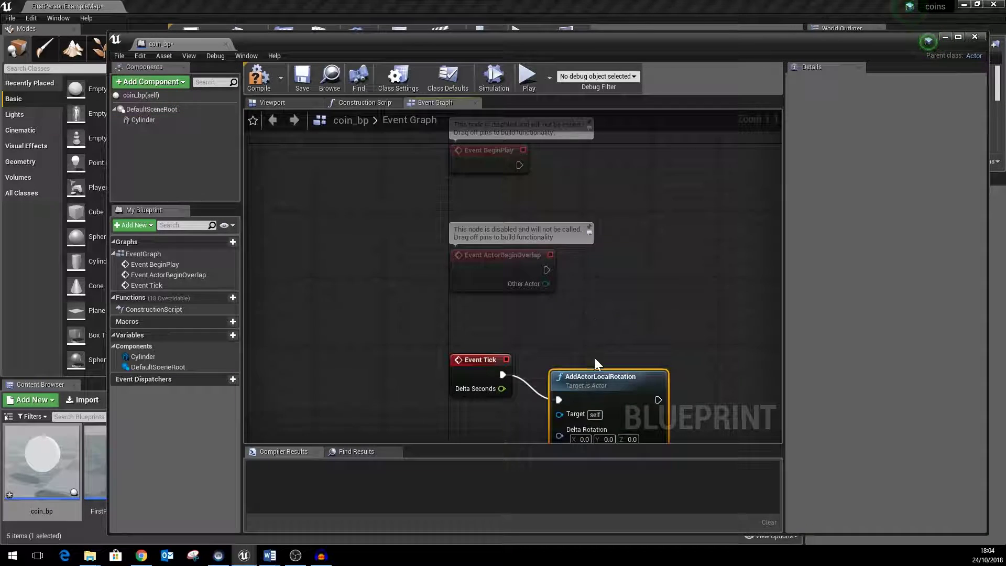
pyautogui.moveTo(605, 372); pyautogui.dragTo(638, 347)
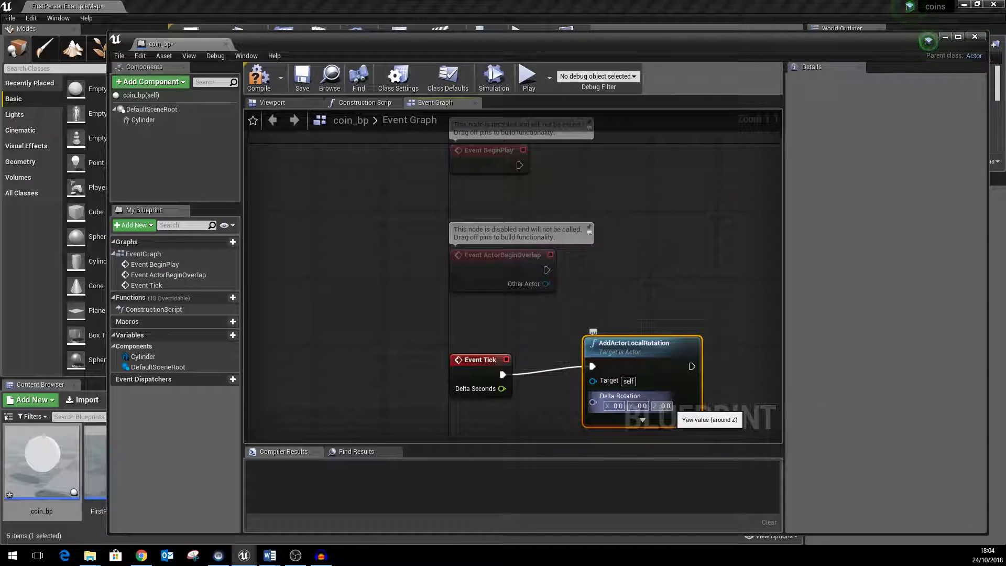
pyautogui.click(666, 405)
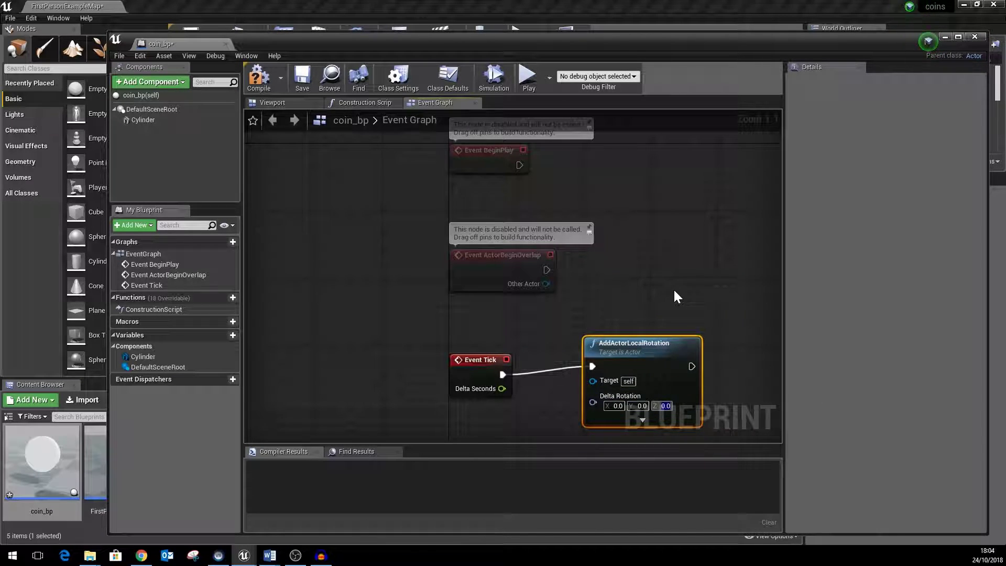
pyautogui.write('1')
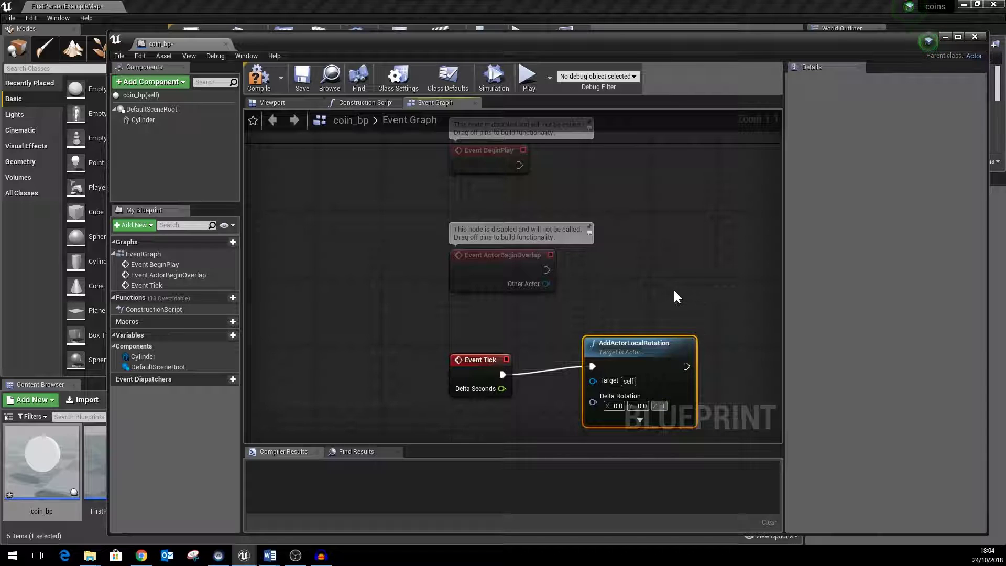
pyautogui.click(674, 297)
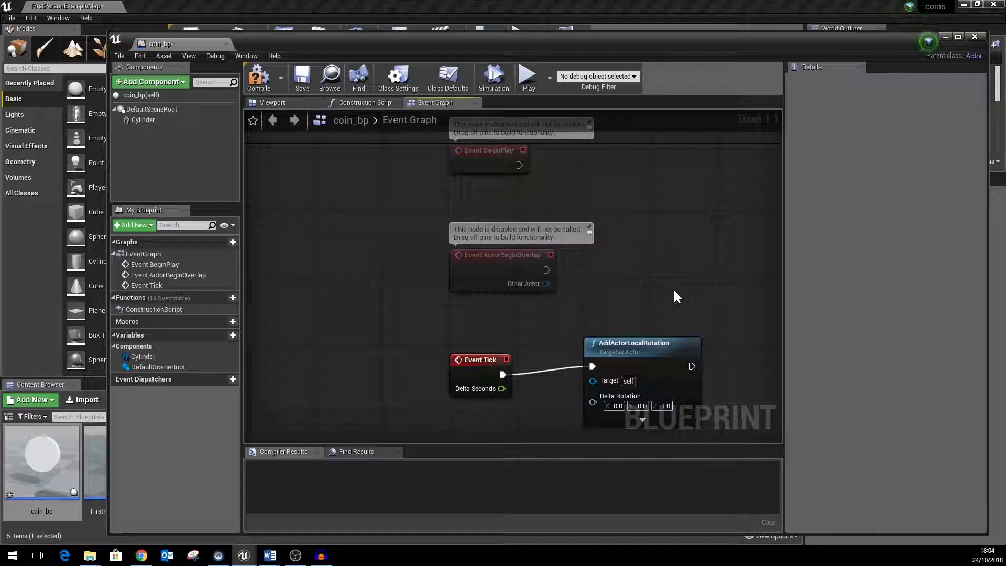
# Compile coin_bp and drop an instance into the level near the left boxes
pyautogui.click(259, 78)
pyautogui.moveTo(293, 51); pyautogui.dragTo(440, 379)
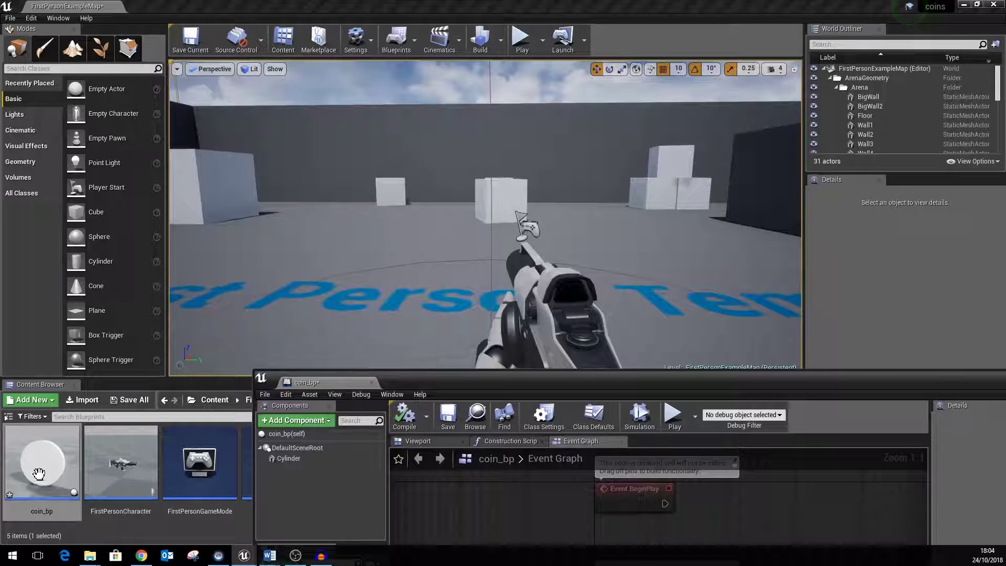
pyautogui.moveTo(42, 462); pyautogui.dragTo(338, 230)
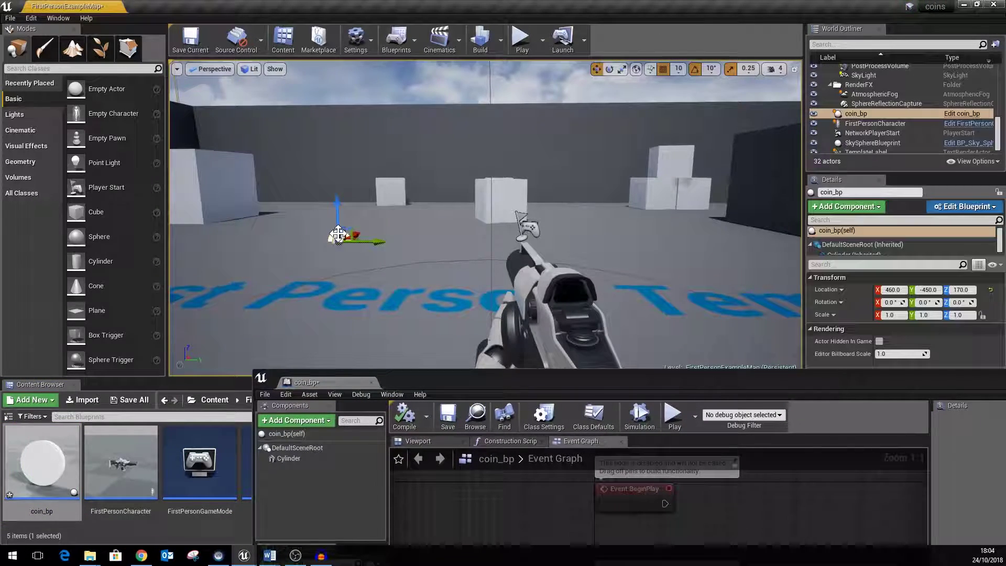
# Play the level briefly to test the coin, then stop with Esc
pyautogui.click(529, 36)
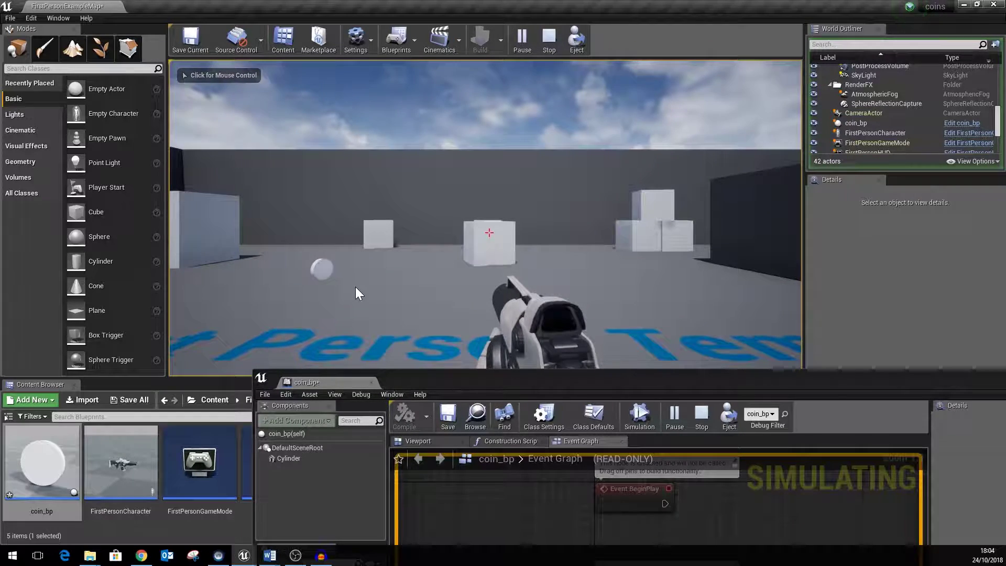
pyautogui.press('Escape')
pyautogui.moveTo(456, 378); pyautogui.dragTo(741, 161)
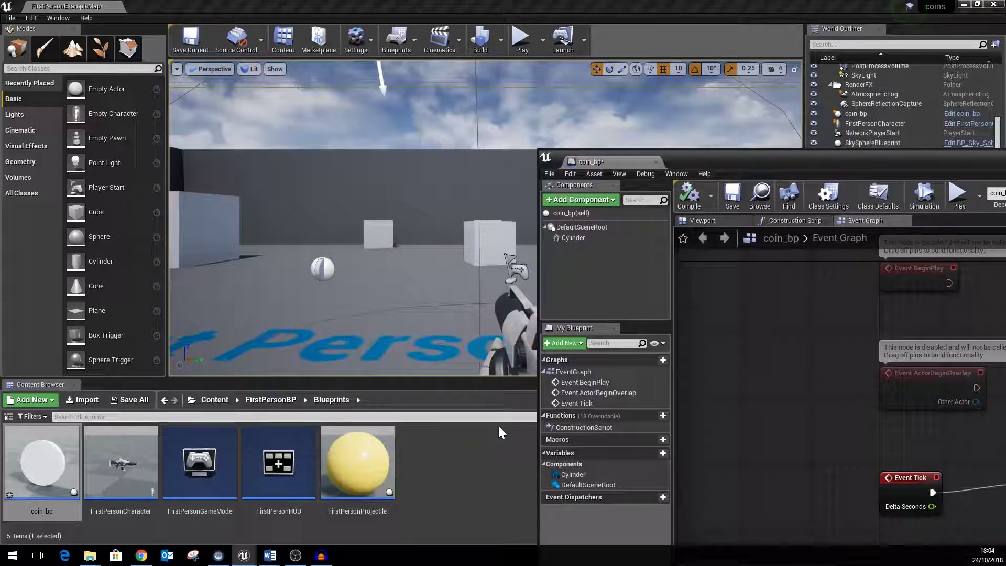
# Create a new Material named coin_gold_mat and open it in the material editor
pyautogui.rightClick(416, 476)
pyautogui.click(457, 303)
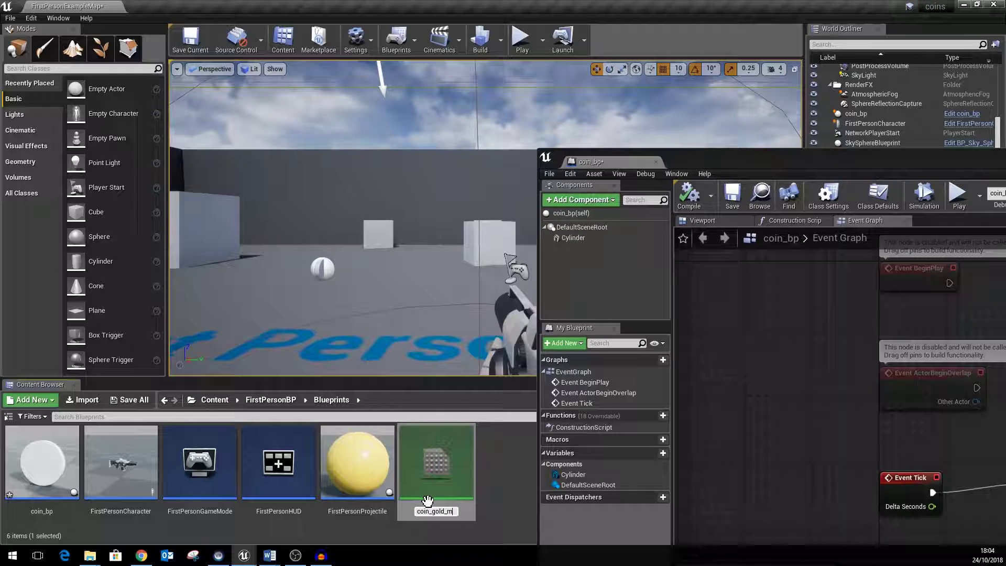
pyautogui.press('Return')
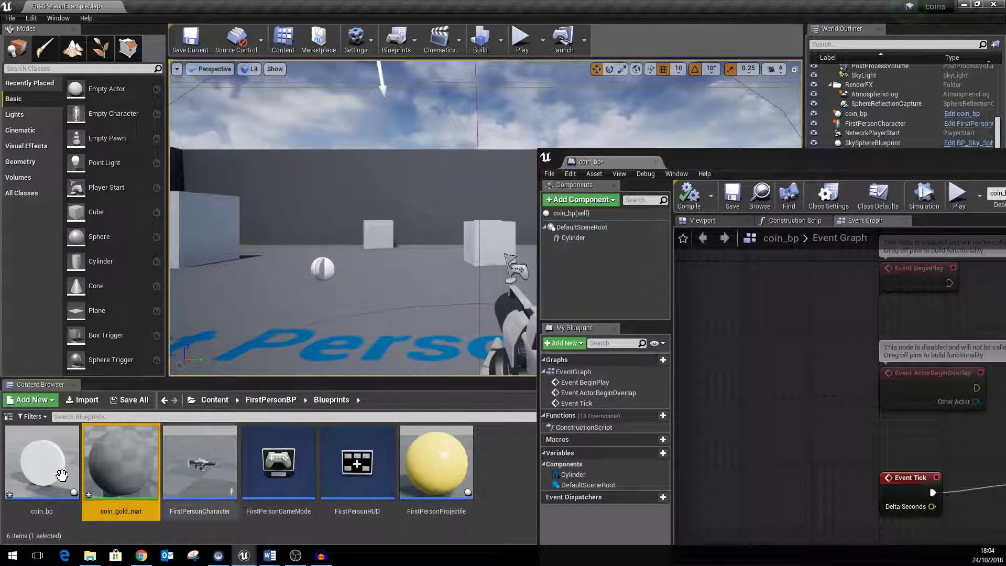
pyautogui.doubleClick(152, 478)
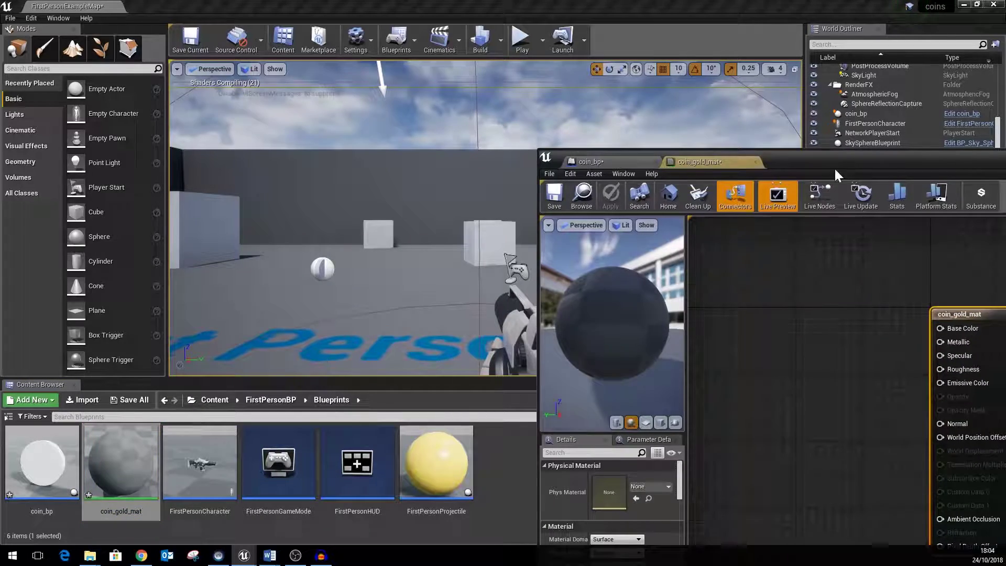
pyautogui.moveTo(848, 171); pyautogui.dragTo(466, 70)
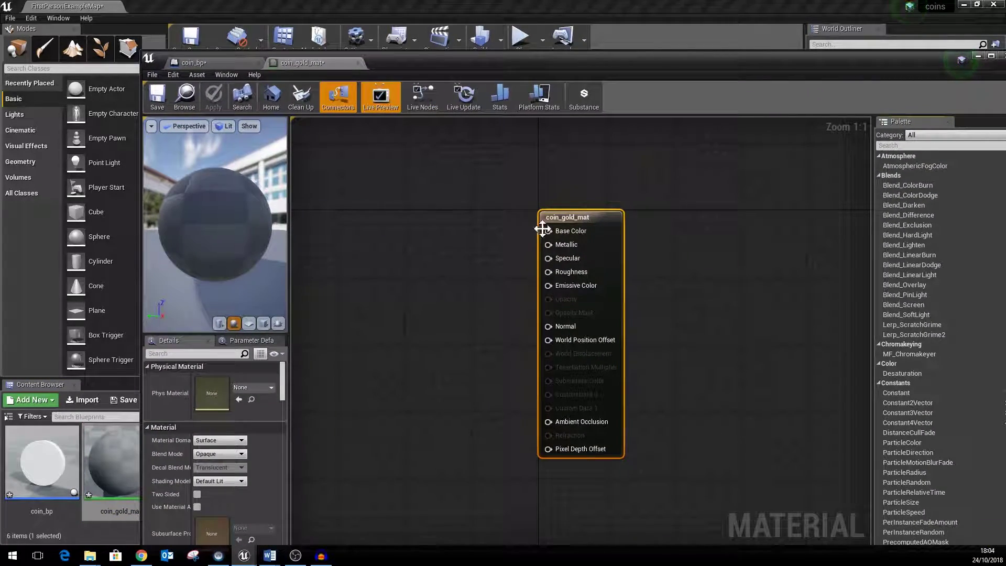
# Feed Base Color from a bright yellow Constant3Vector node
pyautogui.moveTo(545, 231); pyautogui.dragTo(451, 243)
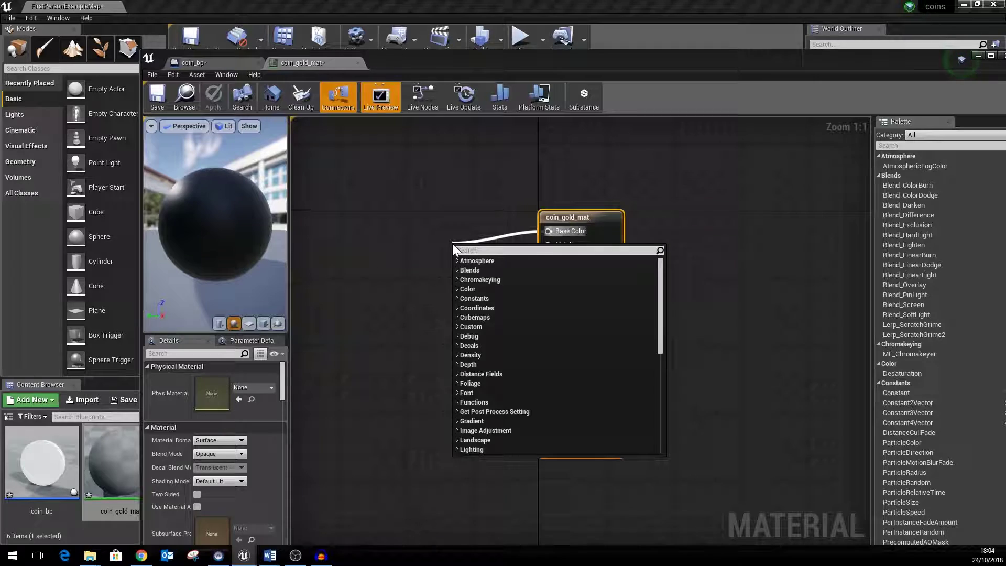
pyautogui.write('con')
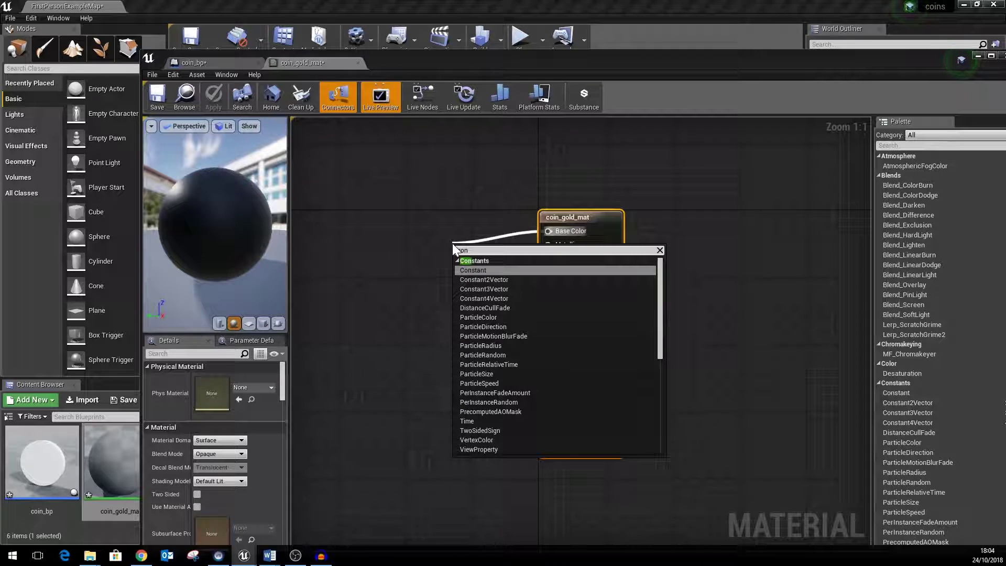
pyautogui.click(496, 290)
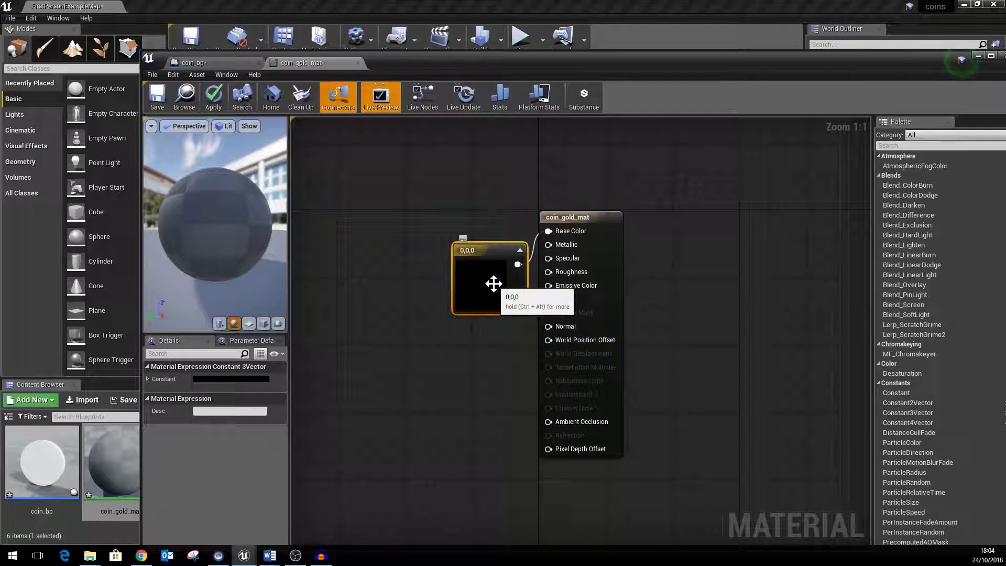
pyautogui.doubleClick(483, 271)
pyautogui.moveTo(563, 357); pyautogui.dragTo(589, 395)
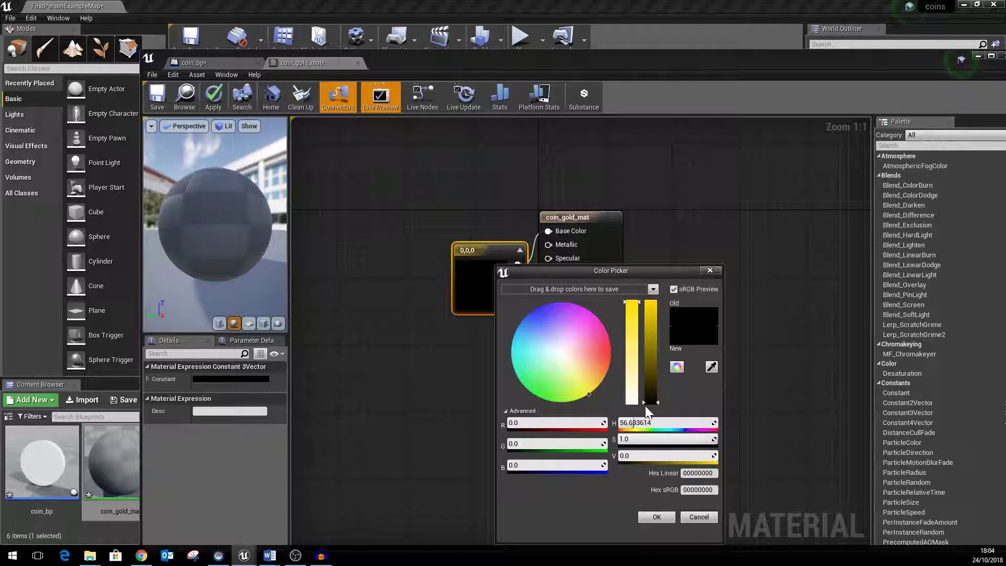
pyautogui.moveTo(657, 402); pyautogui.dragTo(655, 302)
pyautogui.click(655, 516)
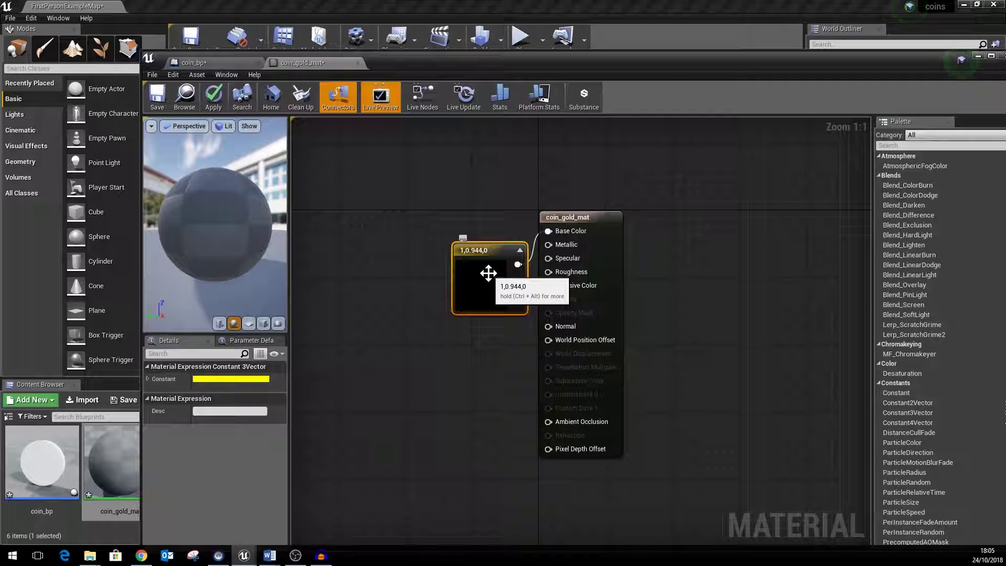
pyautogui.moveTo(491, 246); pyautogui.dragTo(444, 196)
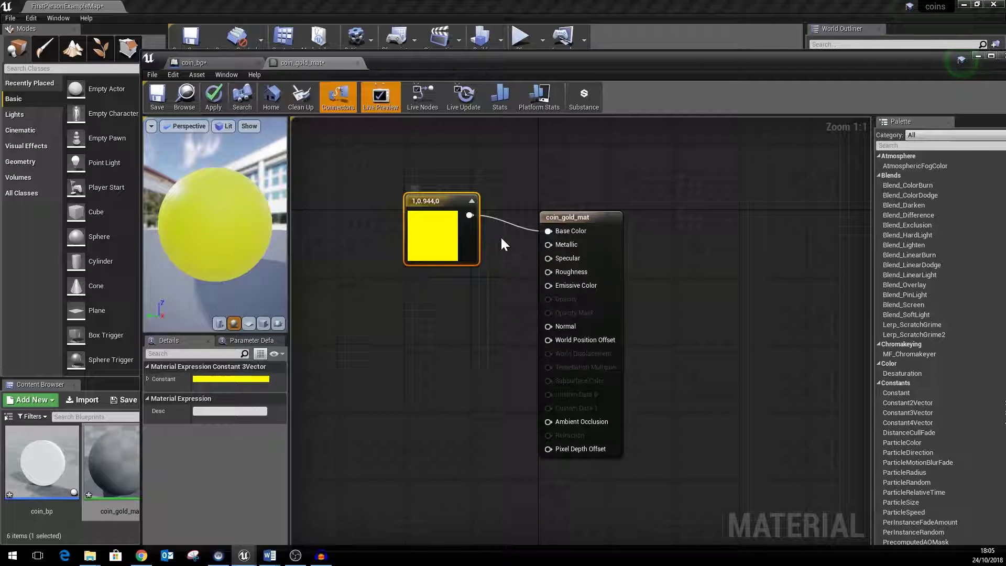
# Feed Metallic from a Constant node set to 1
pyautogui.moveTo(548, 245); pyautogui.dragTo(504, 297)
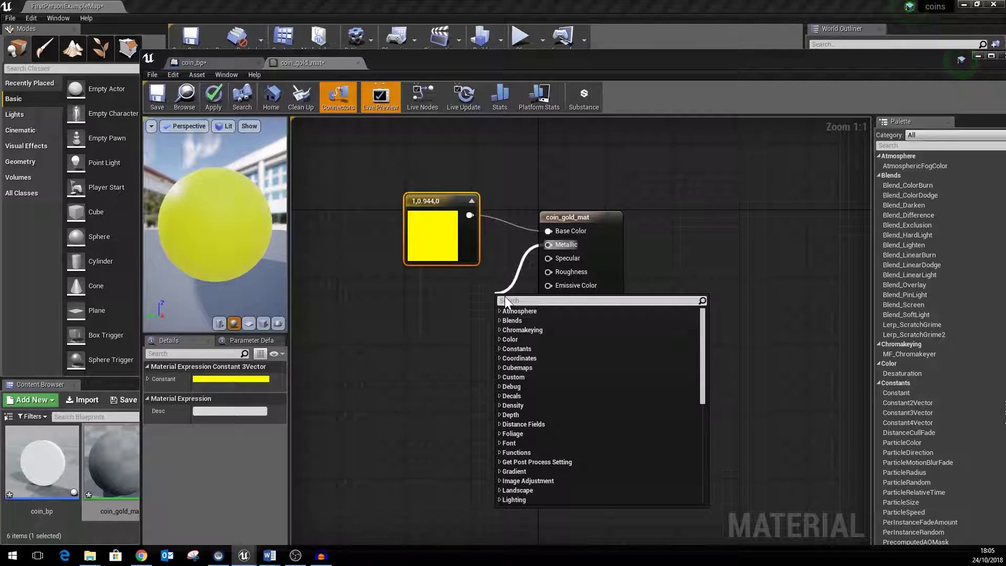
pyautogui.write('con')
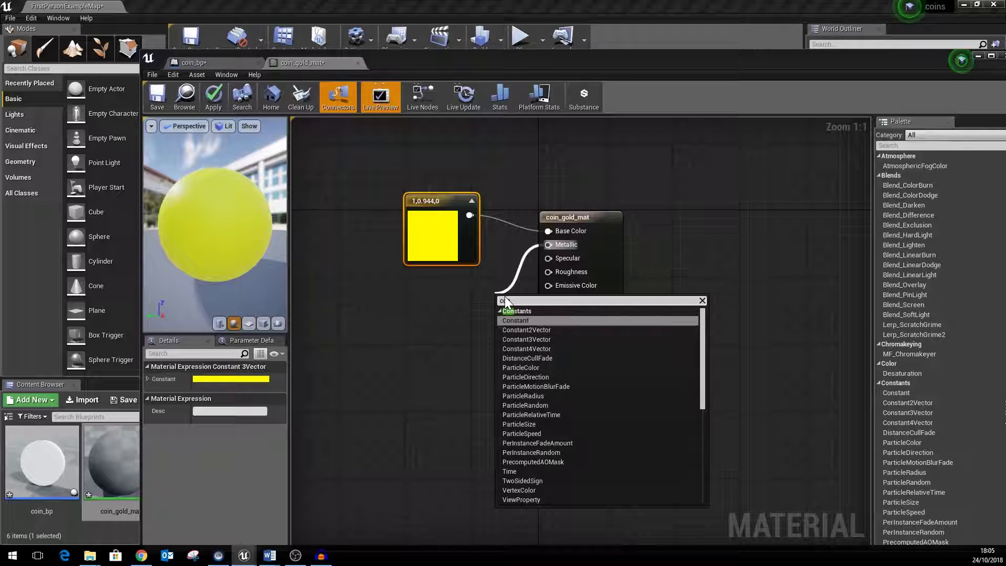
pyautogui.click(548, 320)
pyautogui.moveTo(483, 306); pyautogui.dragTo(474, 314)
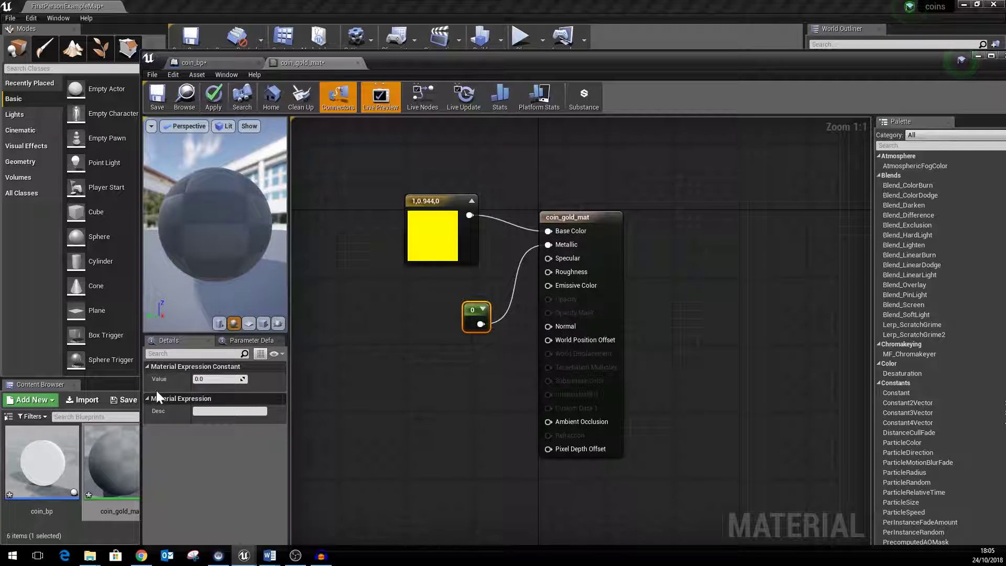
pyautogui.moveTo(203, 378); pyautogui.dragTo(210, 379)
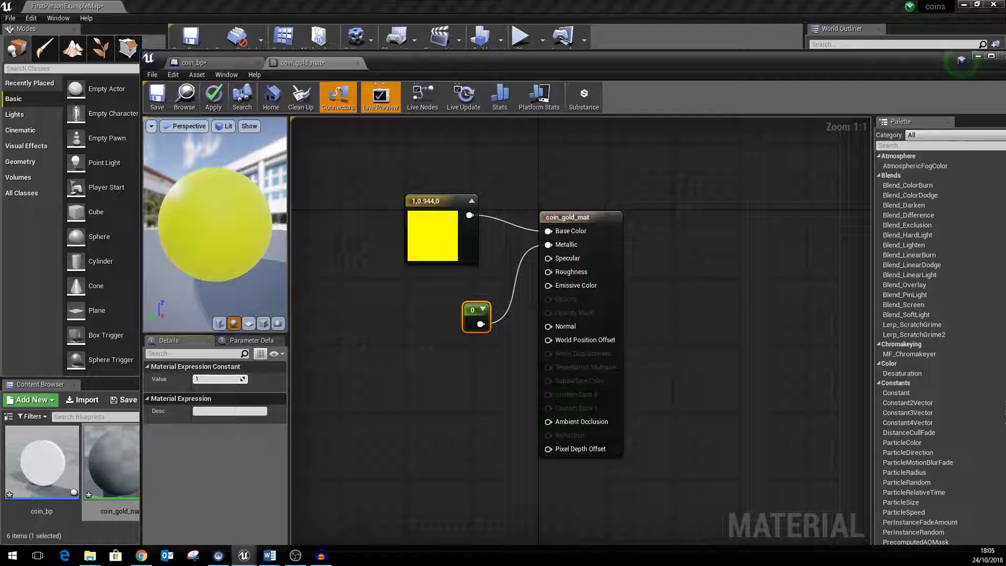
pyautogui.click(414, 366)
pyautogui.moveTo(476, 313); pyautogui.dragTo(442, 303)
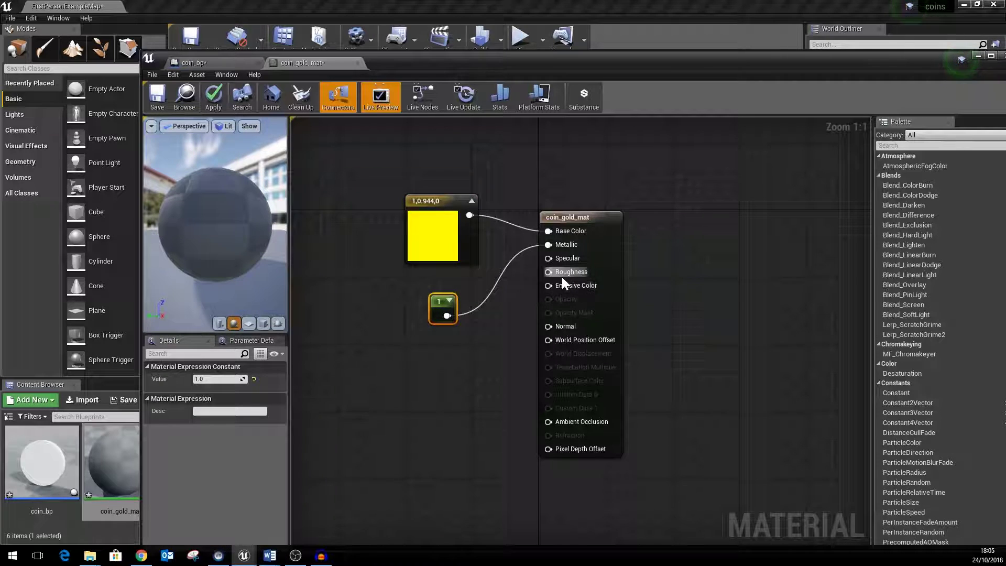
# Feed Roughness from a Constant node set to 0.25, then save the material
pyautogui.moveTo(515, 316); pyautogui.dragTo(501, 341)
pyautogui.write('con')
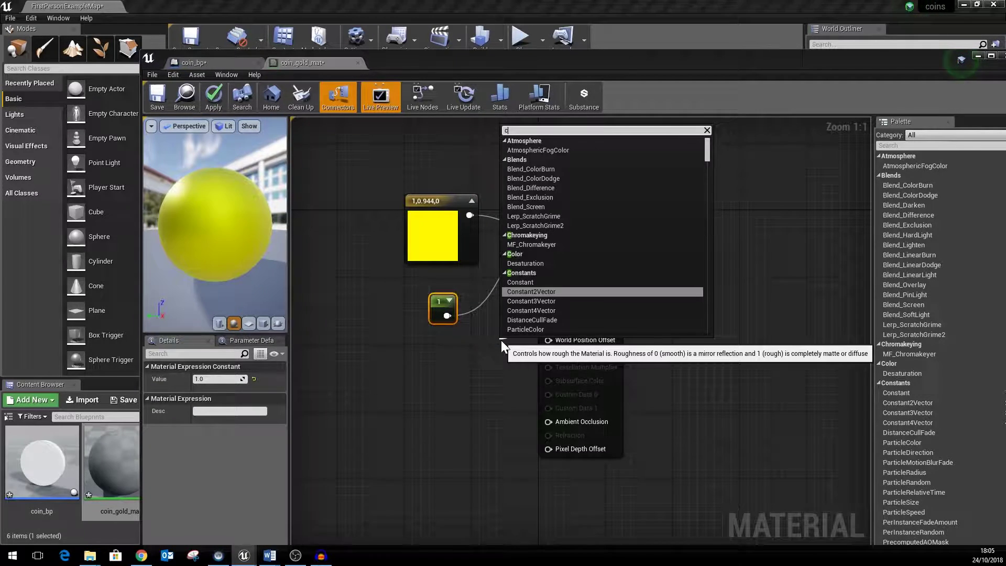
pyautogui.click(558, 151)
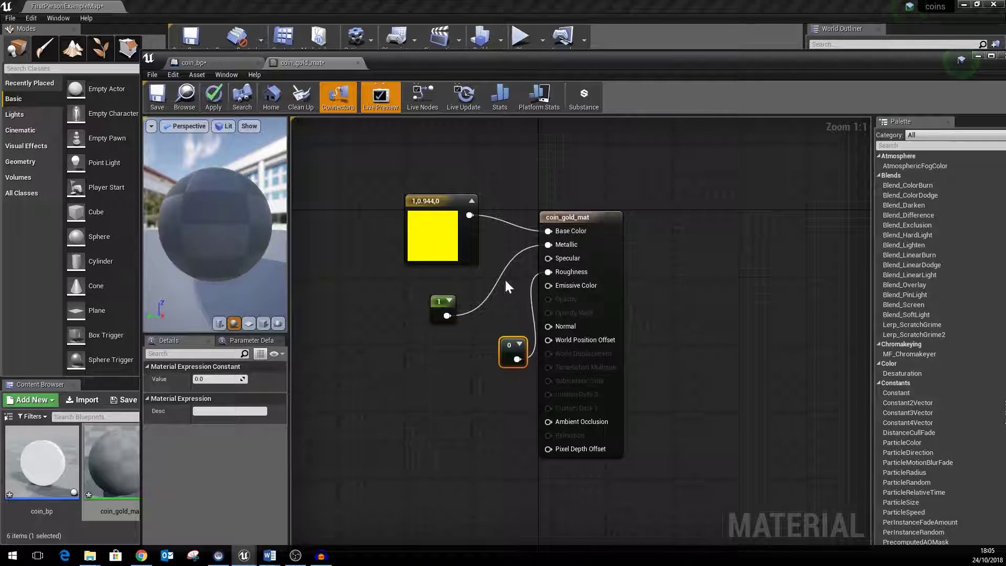
pyautogui.moveTo(513, 343); pyautogui.dragTo(468, 360)
pyautogui.click(215, 379)
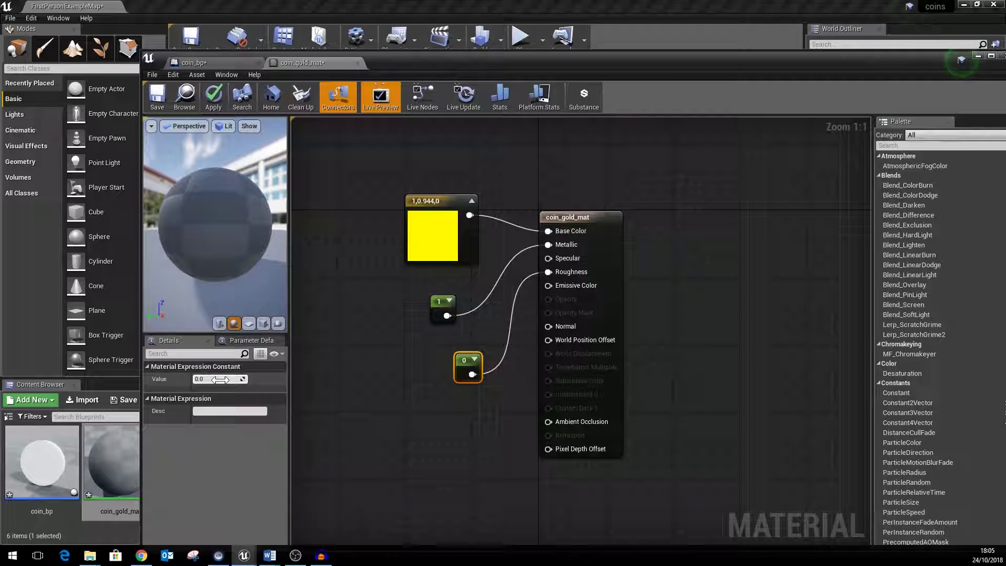
pyautogui.write('0.25')
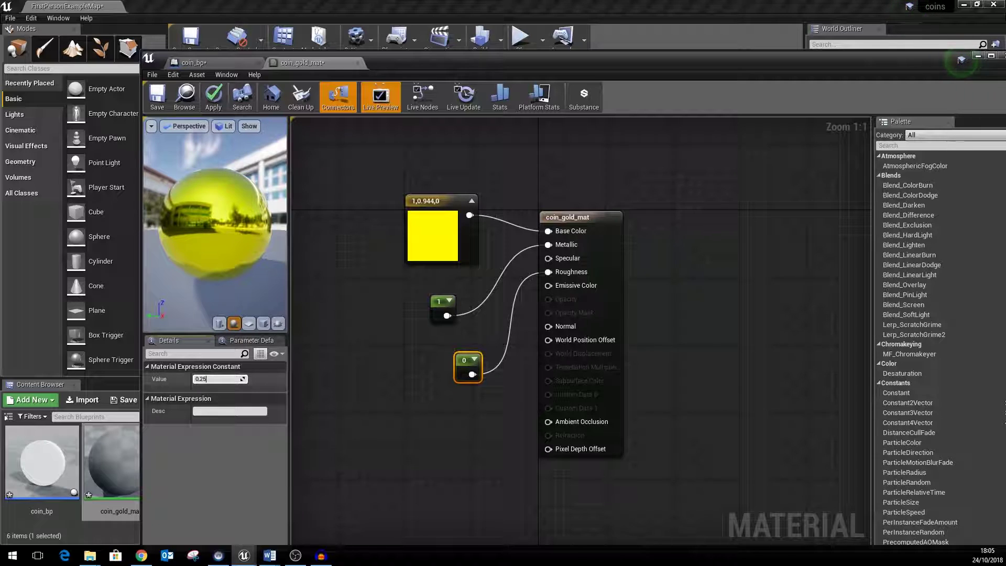
pyautogui.write('.25')
pyautogui.press('Return')
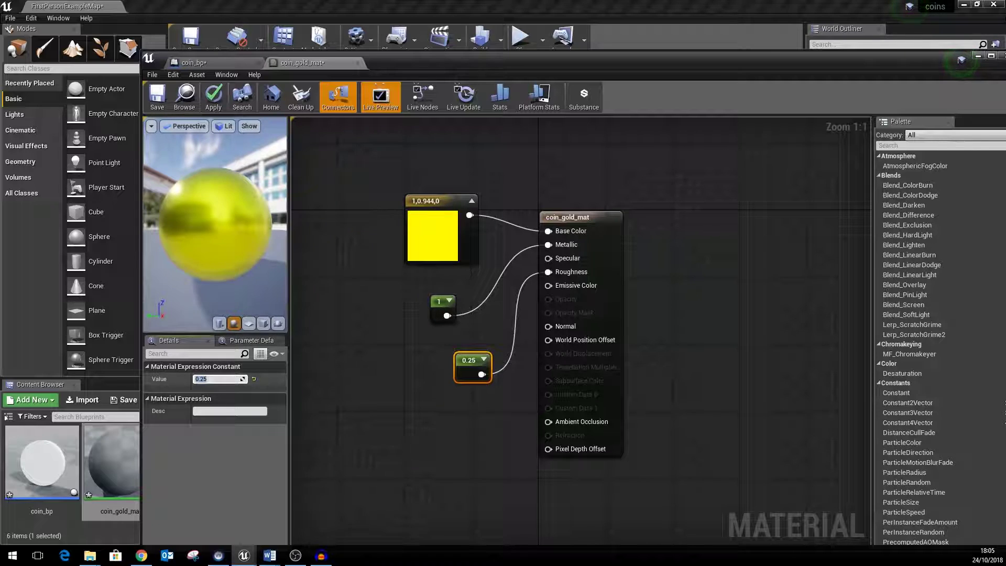
pyautogui.click(159, 96)
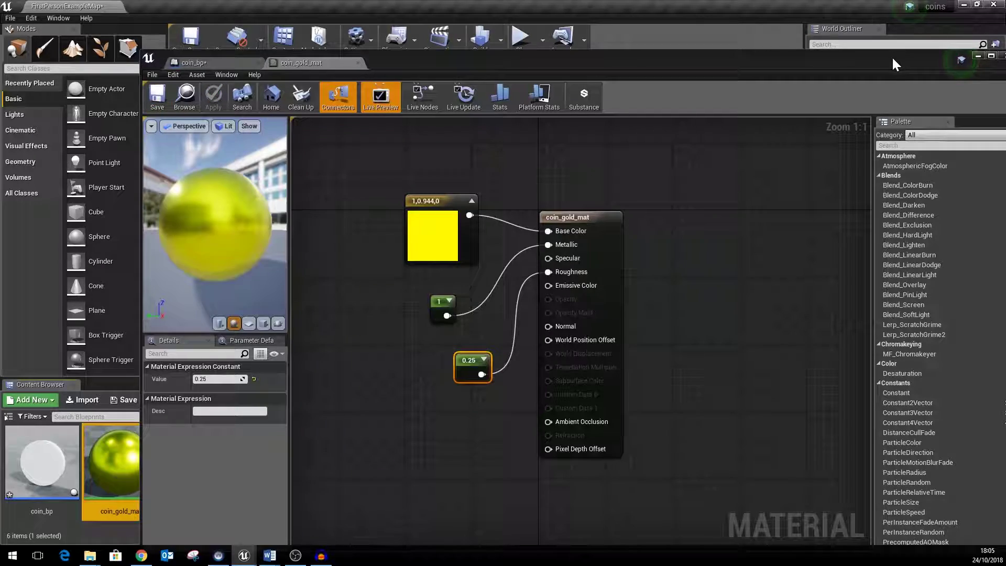
# Set the coin_bp Cylinder's material Element 0 to coin_gold_mat and view the gold coin
pyautogui.moveTo(897, 62); pyautogui.dragTo(828, 59)
pyautogui.click(947, 57)
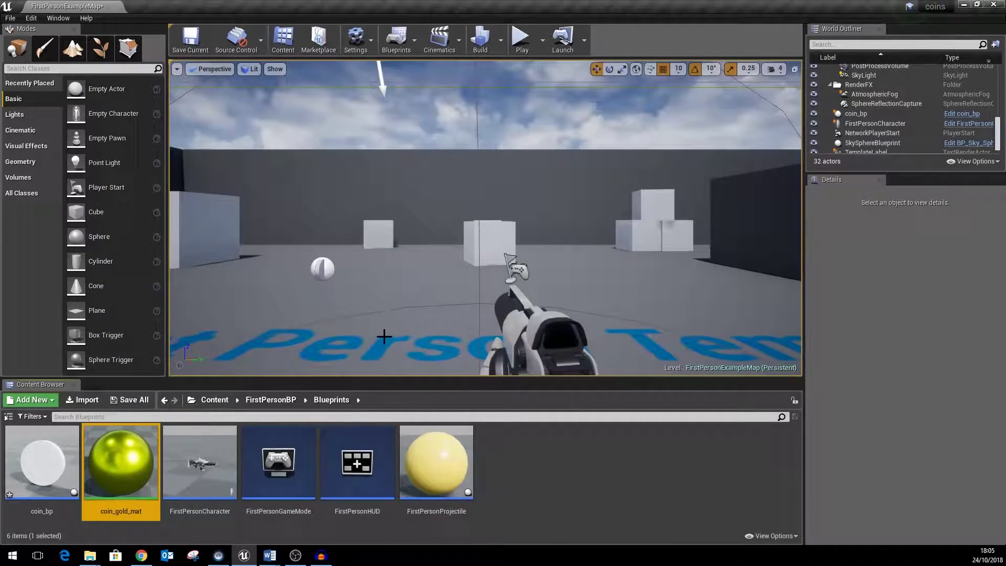
pyautogui.doubleClick(43, 476)
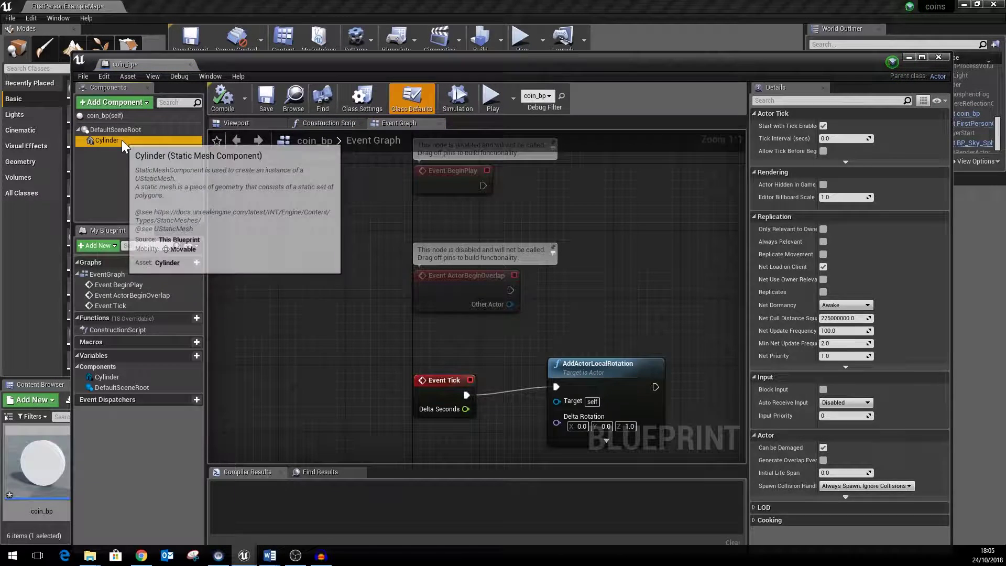
pyautogui.click(115, 139)
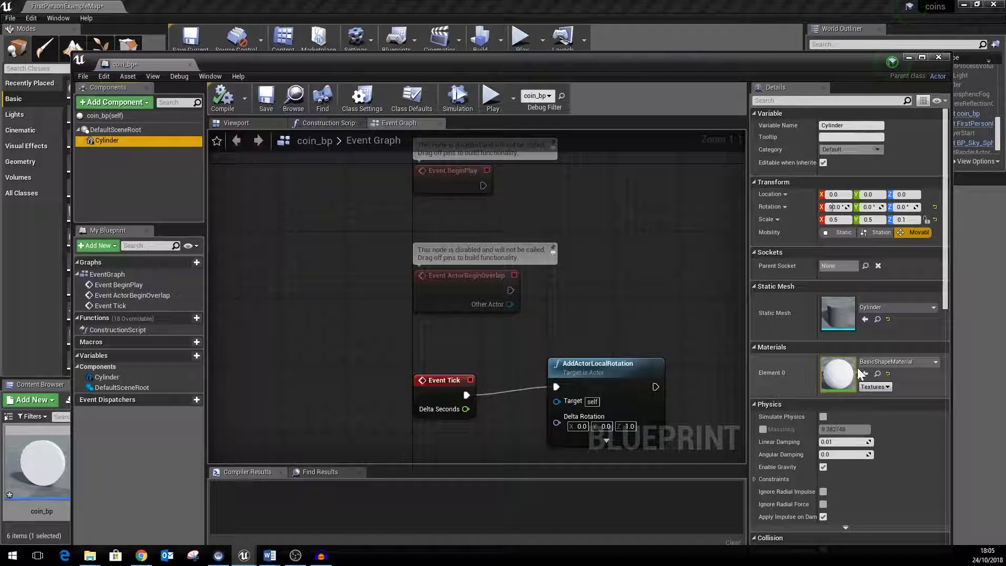
pyautogui.click(904, 362)
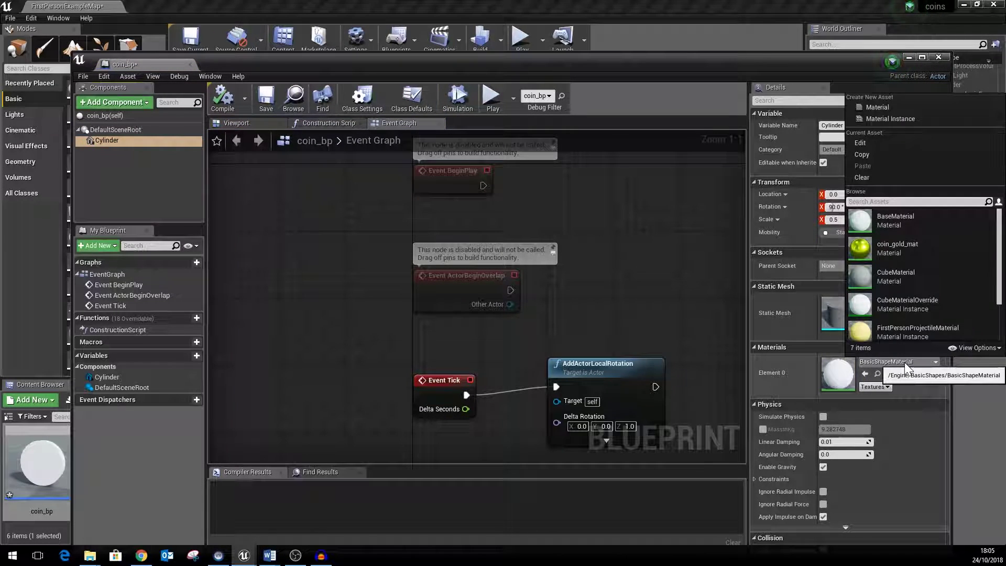
pyautogui.click(905, 247)
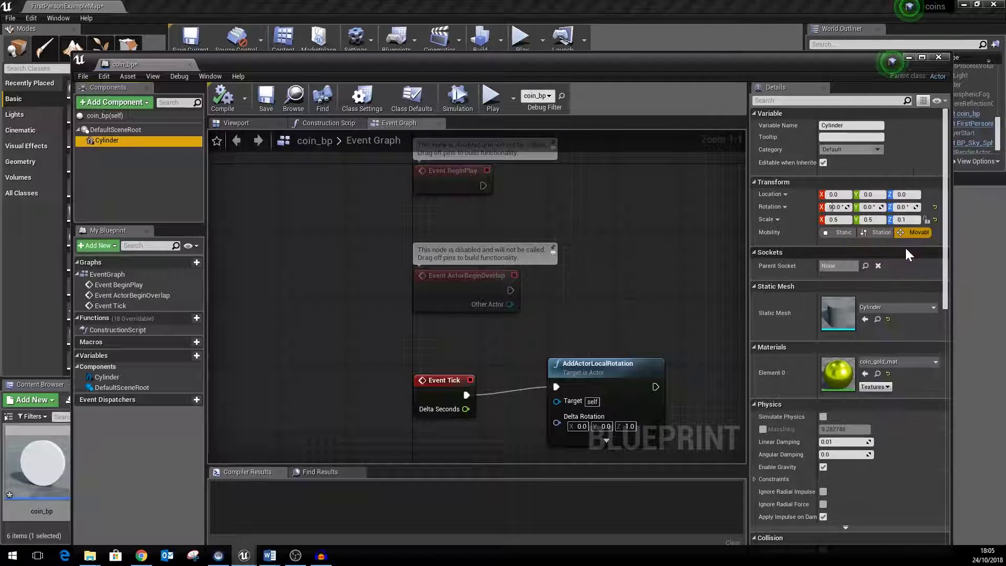
pyautogui.click(245, 124)
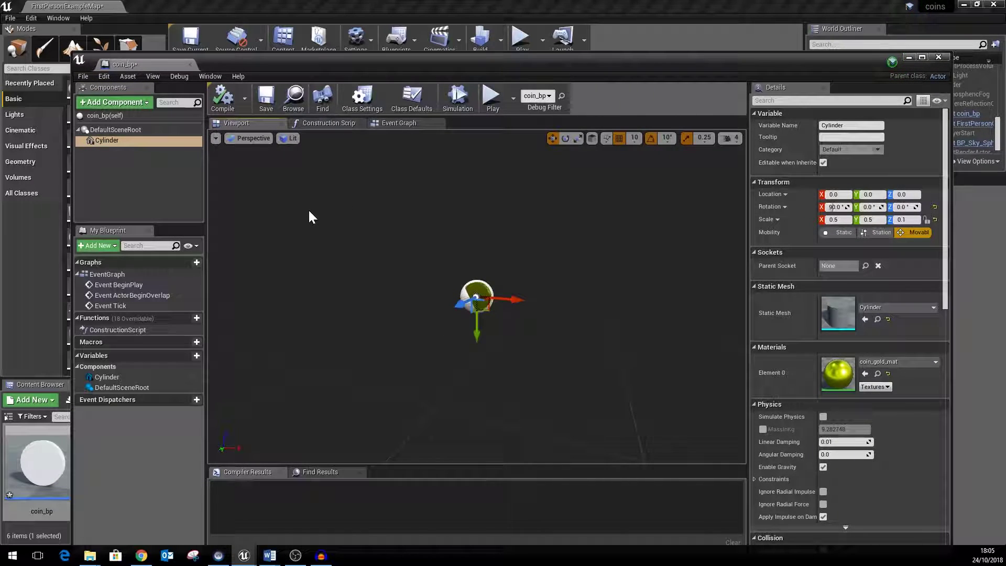
pyautogui.moveTo(366, 62); pyautogui.dragTo(349, 444)
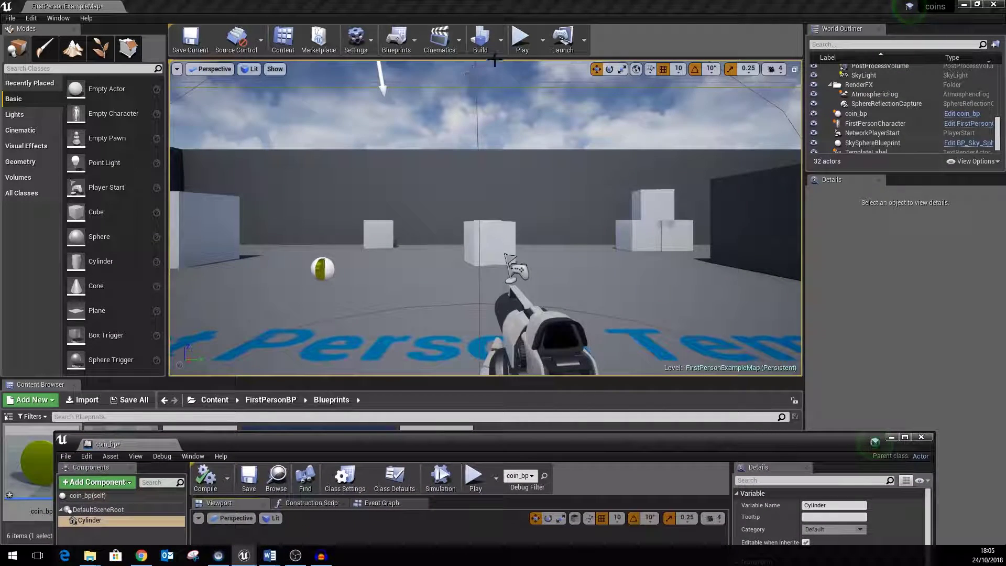
# Play the level, walk toward the spinning gold coin, then stop the session with Esc
pyautogui.click(521, 39)
pyautogui.click(489, 231)
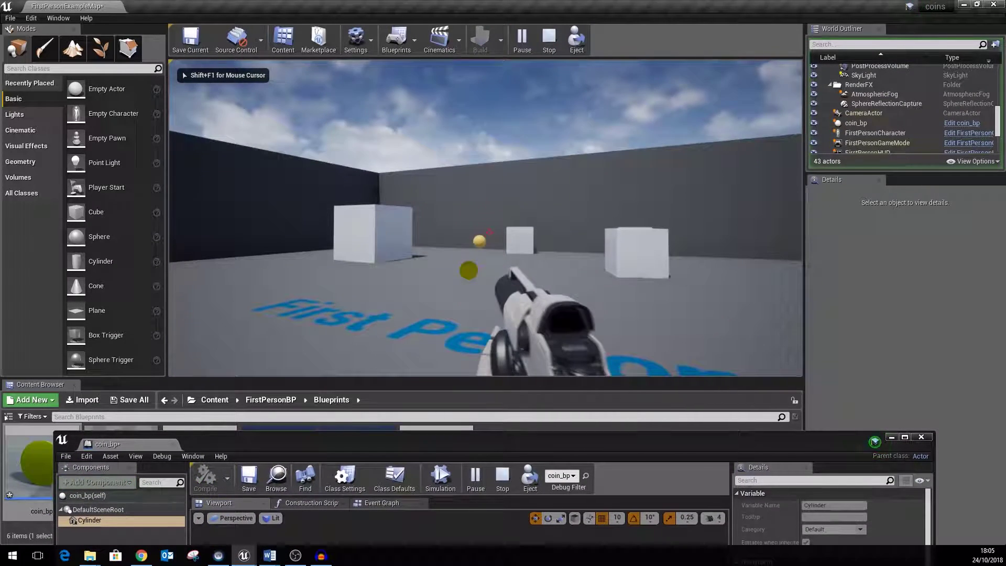
pyautogui.press('w')
pyautogui.press('w')
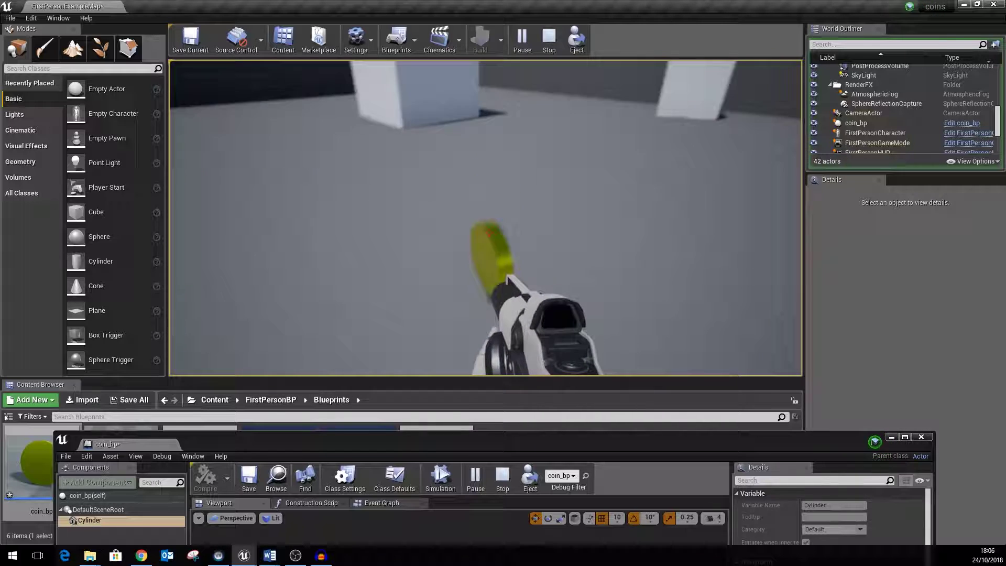
pyautogui.press('w')
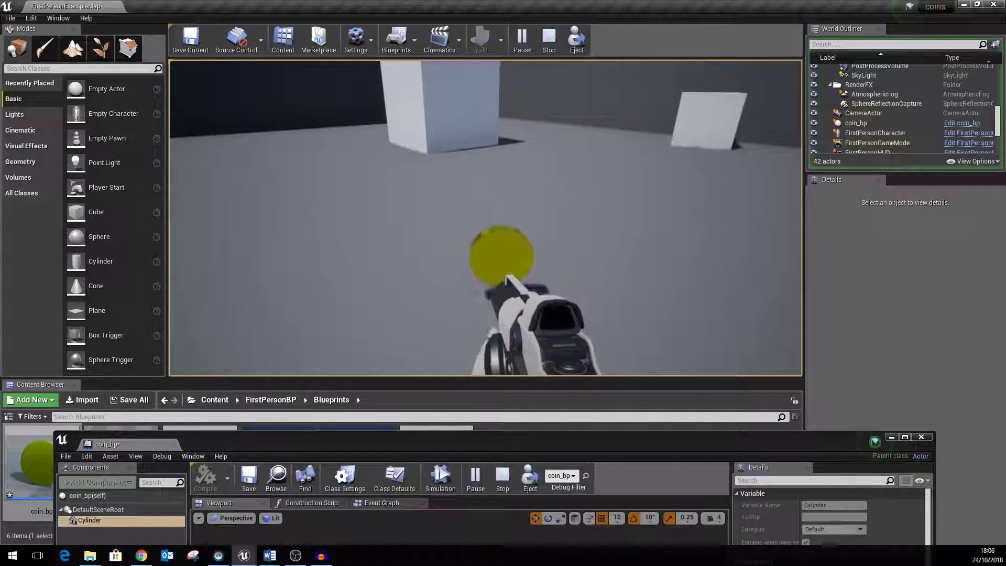
pyautogui.press('Escape')
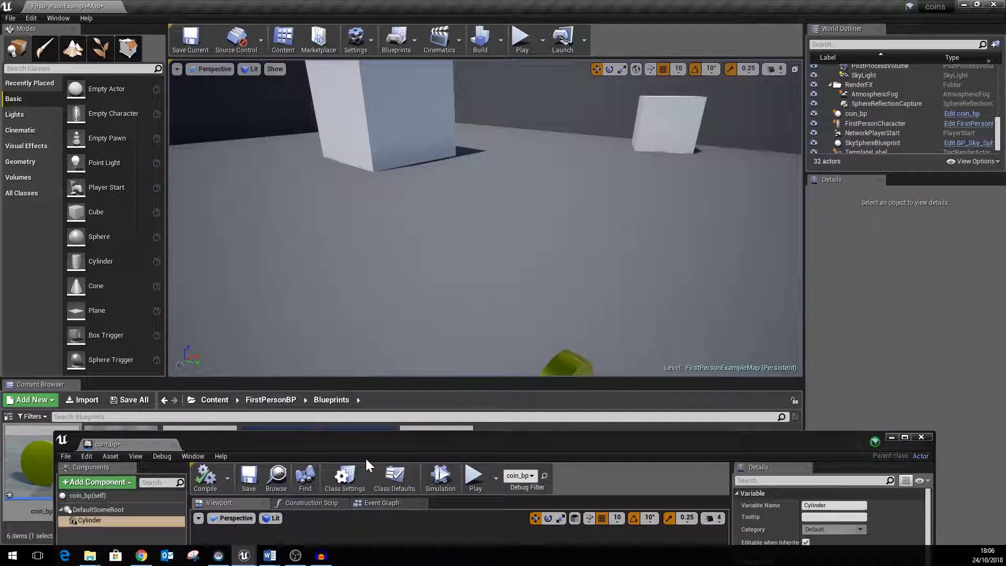
# Set the Cylinder component's Collision Presets to NoCollision
pyautogui.moveTo(365, 457); pyautogui.dragTo(371, 52)
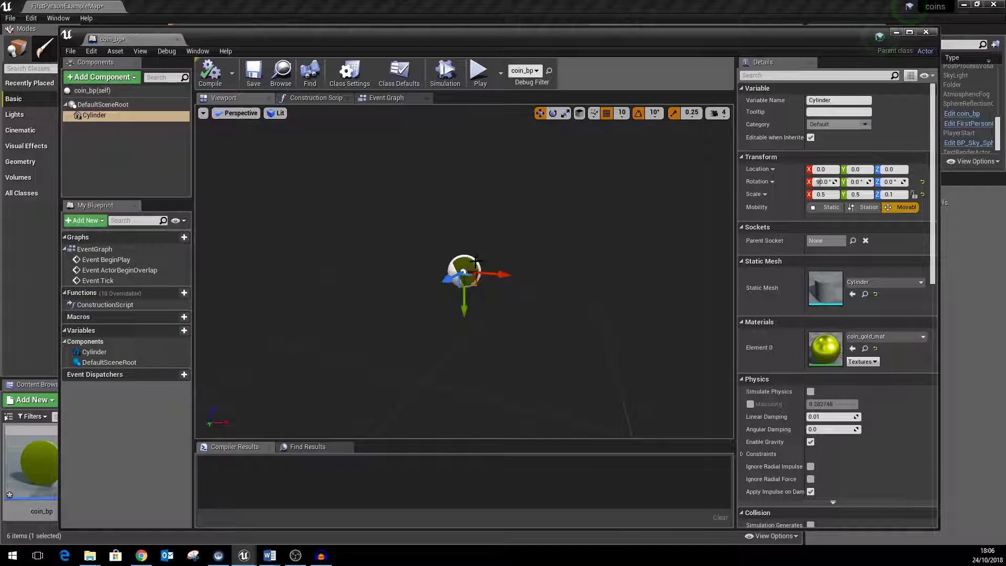
pyautogui.click(95, 114)
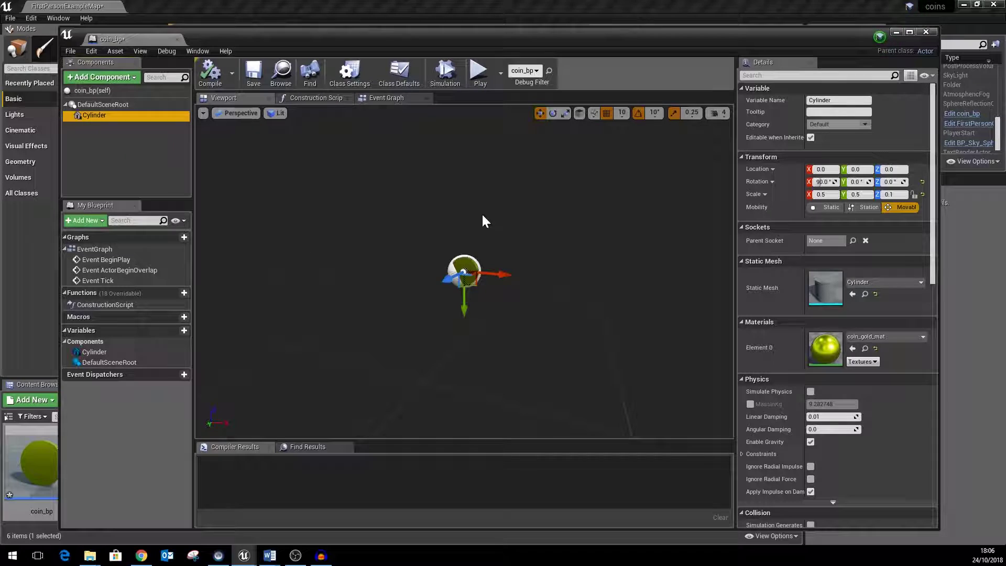
pyautogui.moveTo(933, 269); pyautogui.dragTo(947, 379)
pyautogui.click(856, 315)
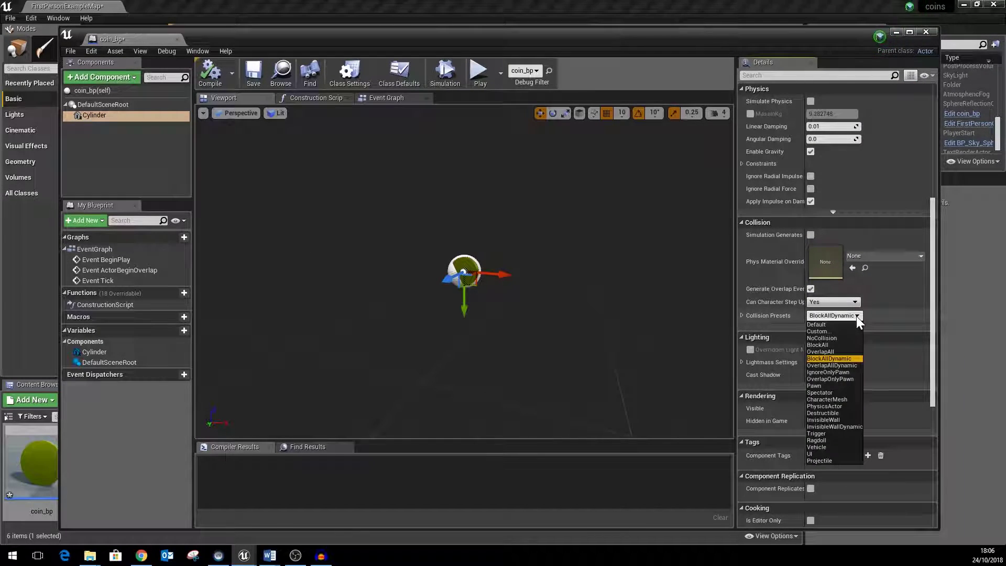
pyautogui.click(828, 338)
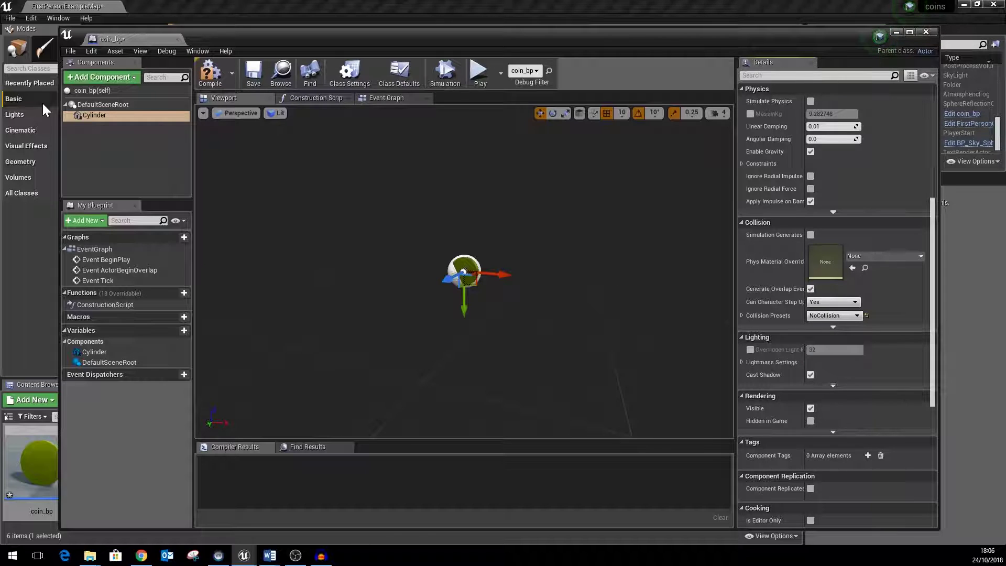
# Add a Sphere Collision component and attach it in the component hierarchy
pyautogui.click(131, 79)
pyautogui.moveTo(191, 128); pyautogui.dragTo(202, 169)
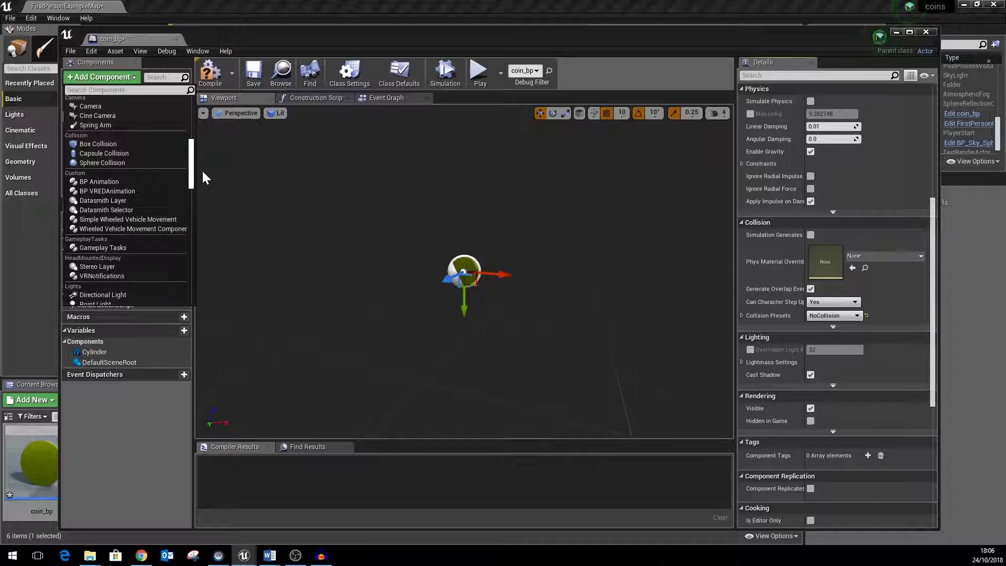
pyautogui.click(125, 164)
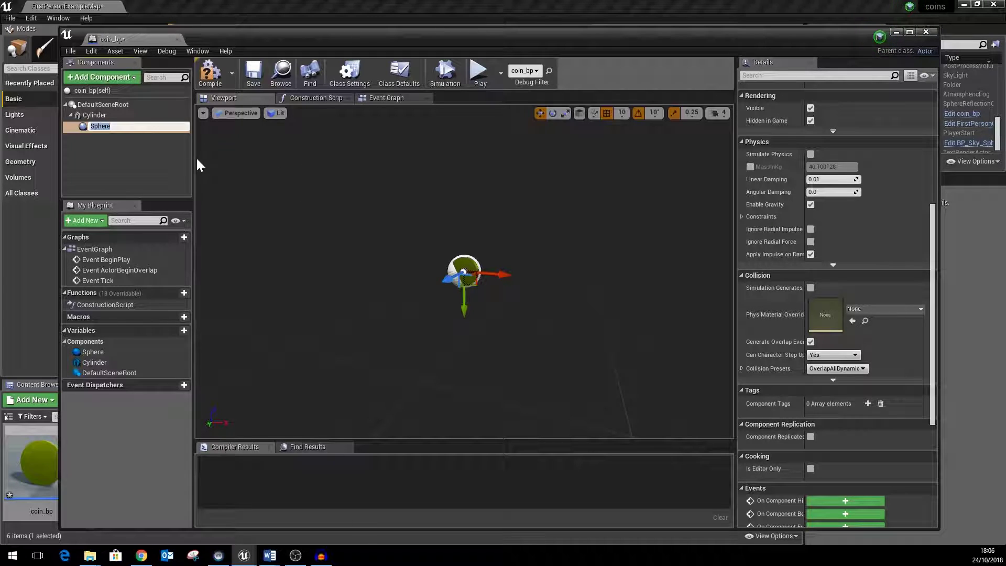
pyautogui.click(103, 149)
pyautogui.click(103, 126)
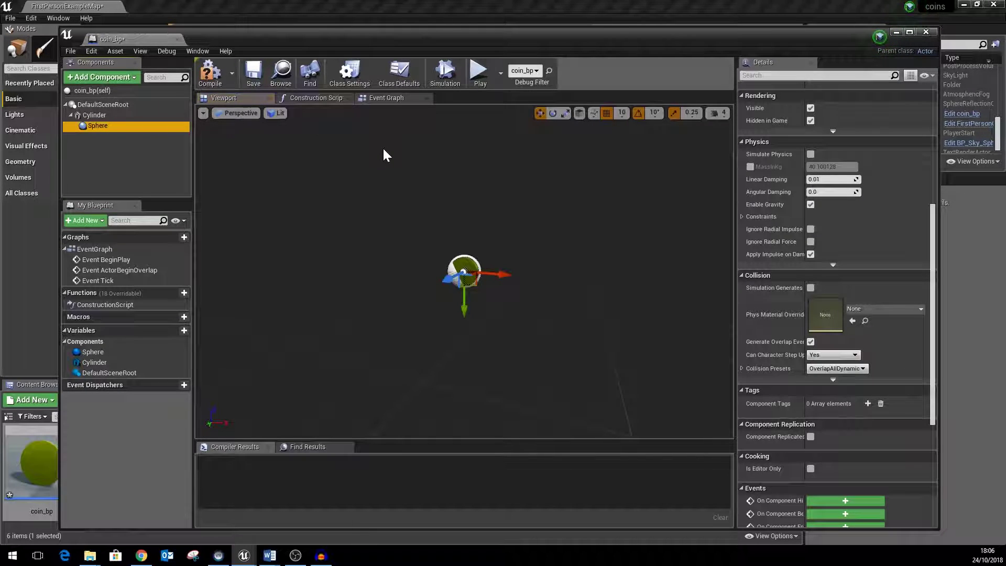
pyautogui.moveTo(100, 126); pyautogui.dragTo(100, 110)
pyautogui.click(120, 122)
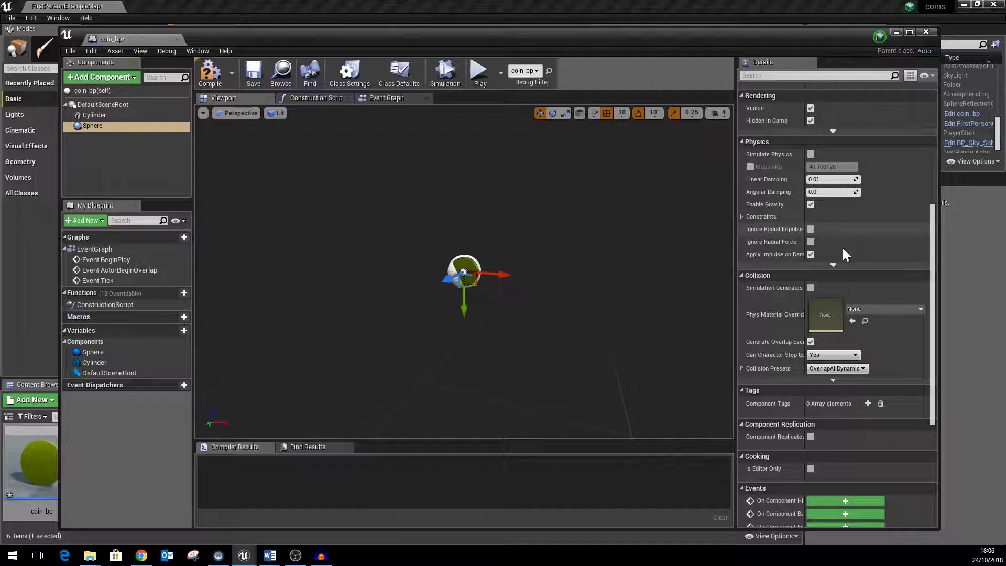
# Set the Sphere's scale to 1, 1, 1 and review its collision properties
pyautogui.moveTo(931, 271); pyautogui.dragTo(932, 148)
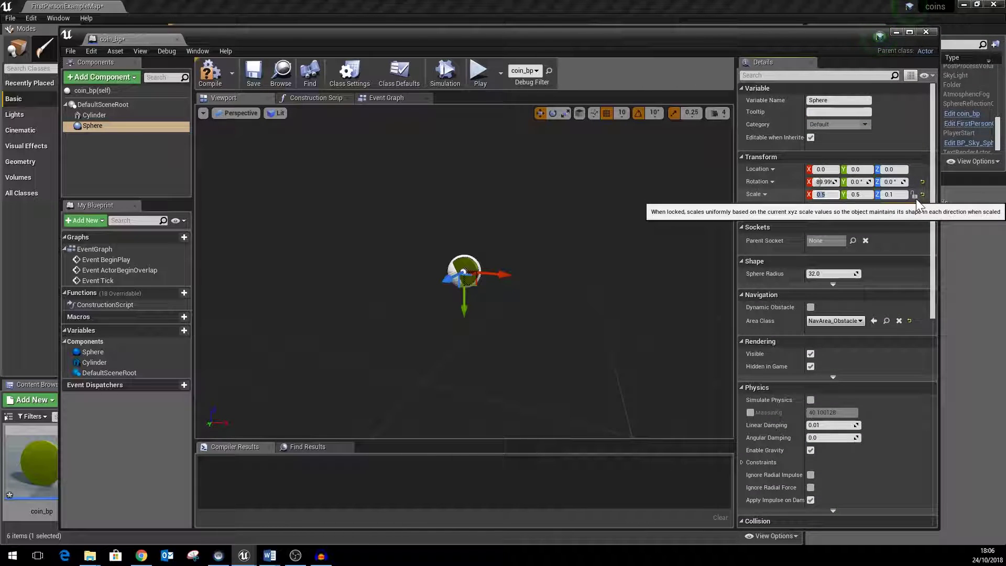
pyautogui.write('1')
pyautogui.press('Tab')
pyautogui.write('1')
pyautogui.press('Tab')
pyautogui.write('1')
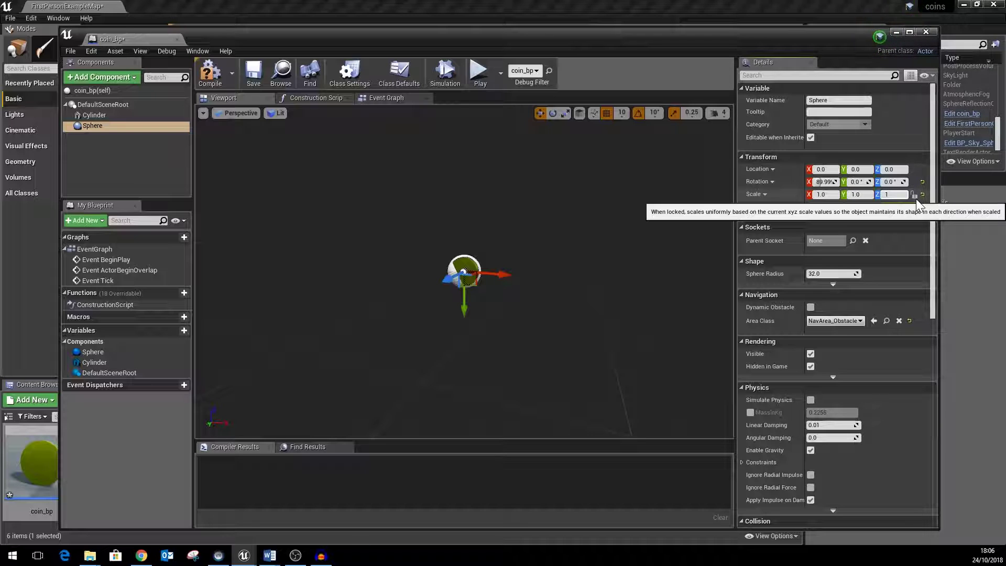
pyautogui.press('Return')
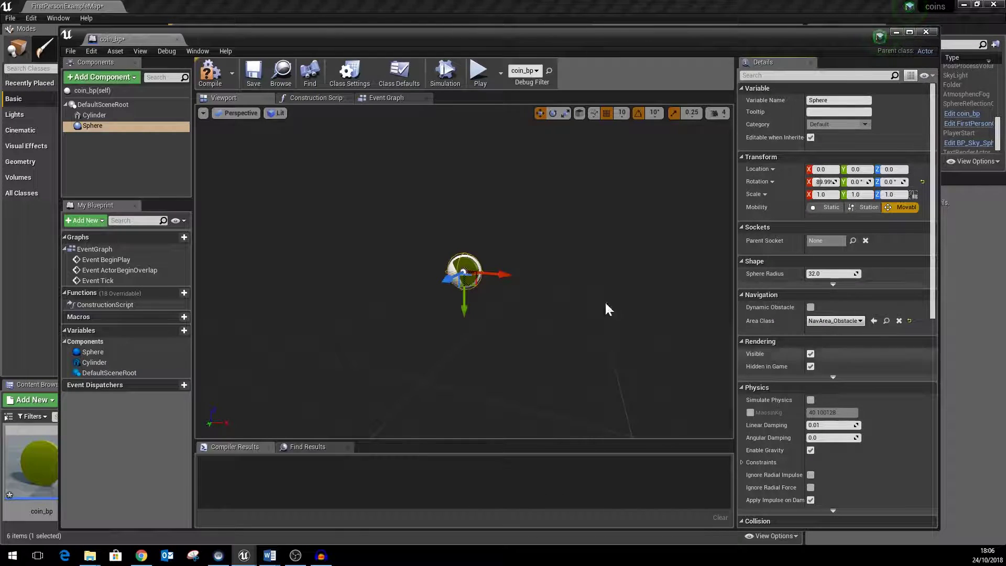
pyautogui.scroll(5, 468, 271)
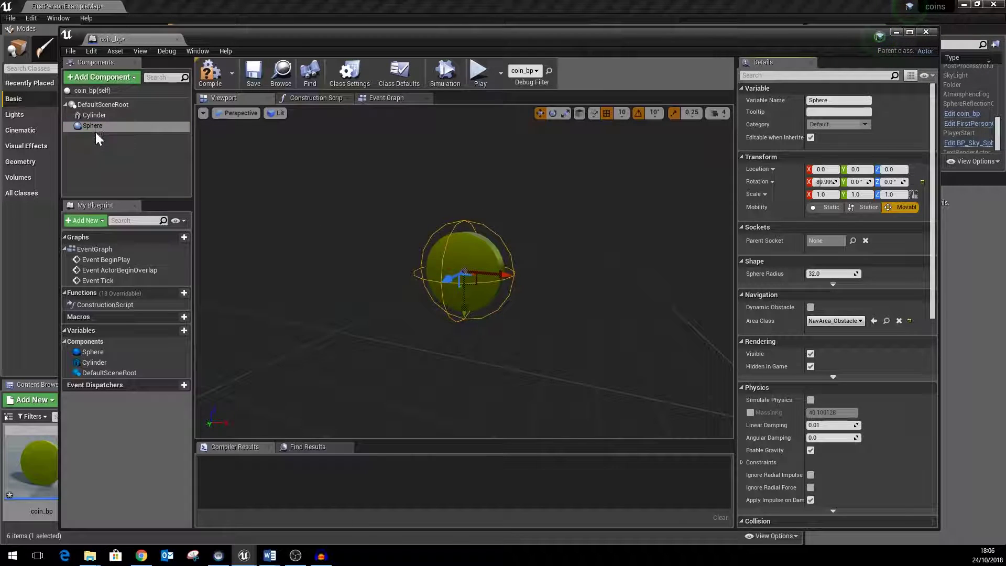
pyautogui.click(95, 115)
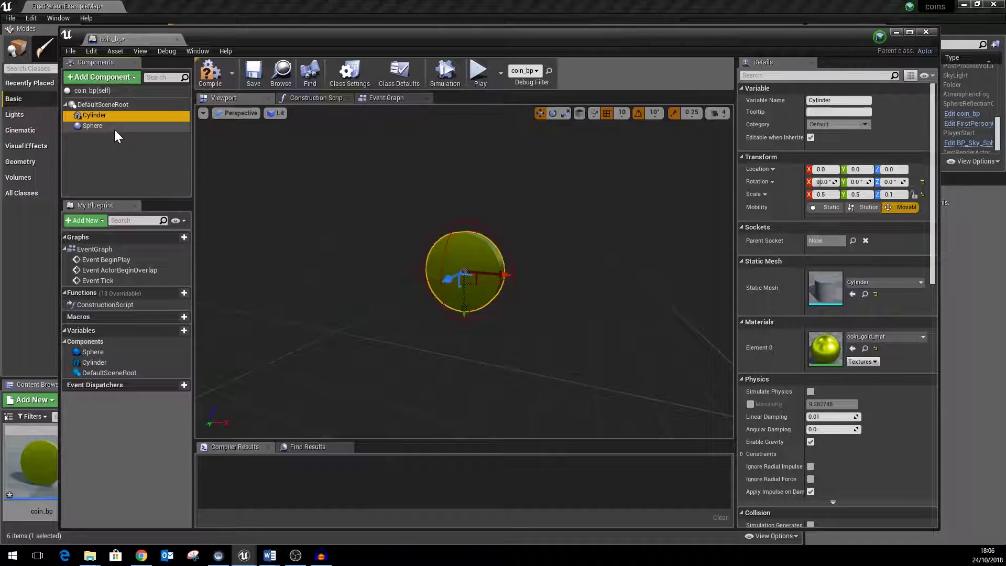
pyautogui.click(116, 127)
pyautogui.scroll(-3, 577, 309)
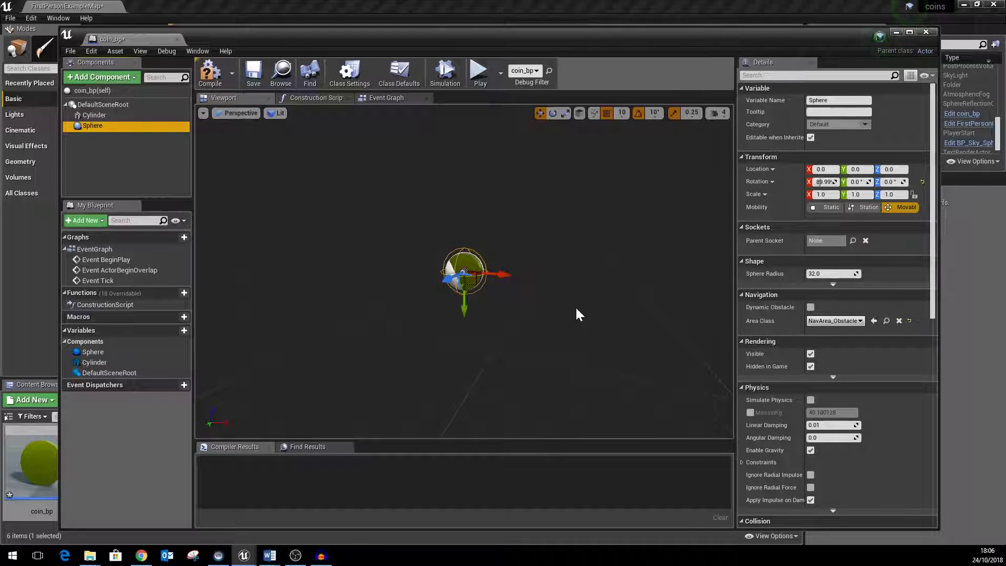
pyautogui.moveTo(932, 296); pyautogui.dragTo(945, 494)
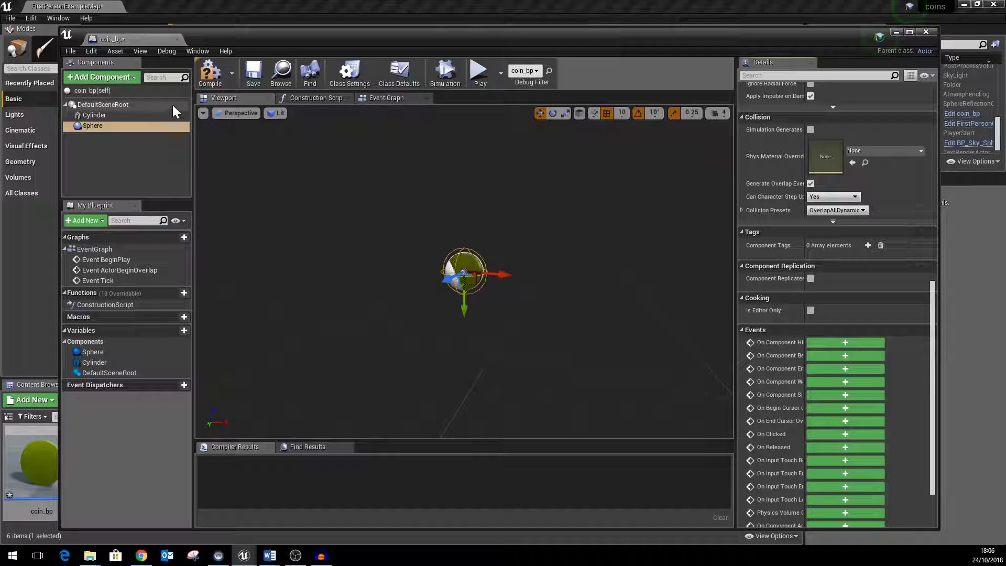
# In coin_bp's Event Graph, delete Event BeginPlay and move Event ActorBeginOverlap up
pyautogui.click(382, 99)
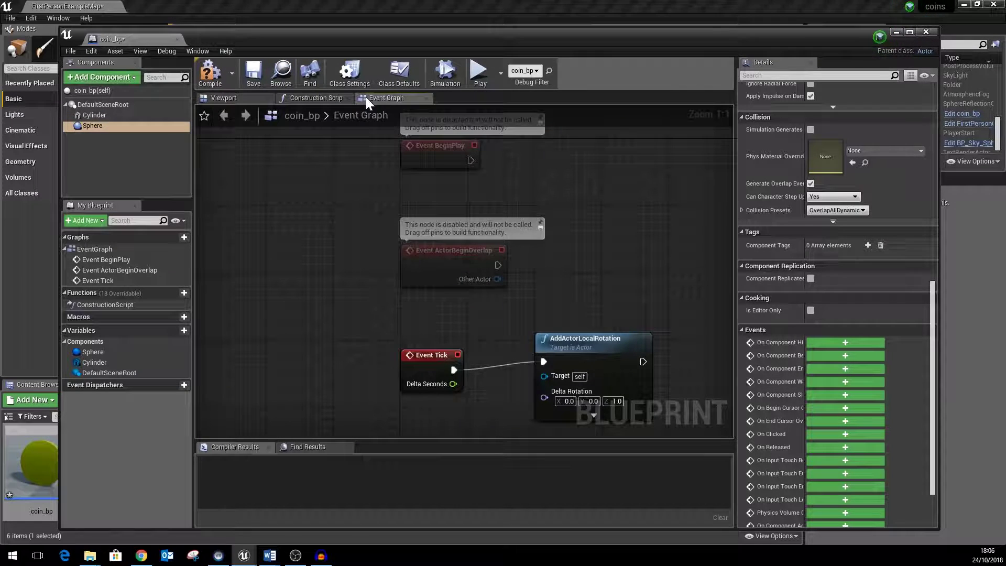
pyautogui.click(495, 258)
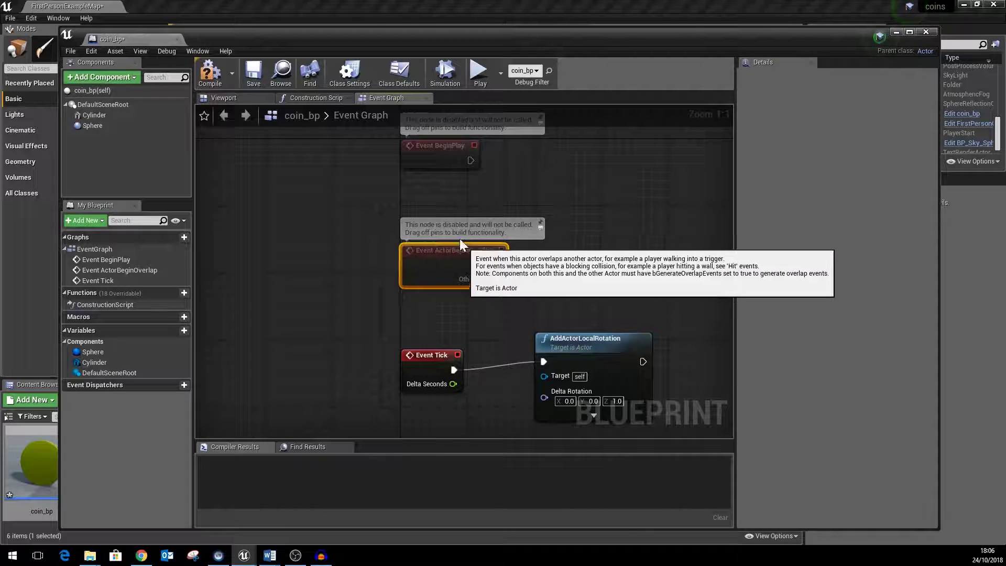
pyautogui.click(439, 212)
pyautogui.click(428, 156)
pyautogui.press('Delete')
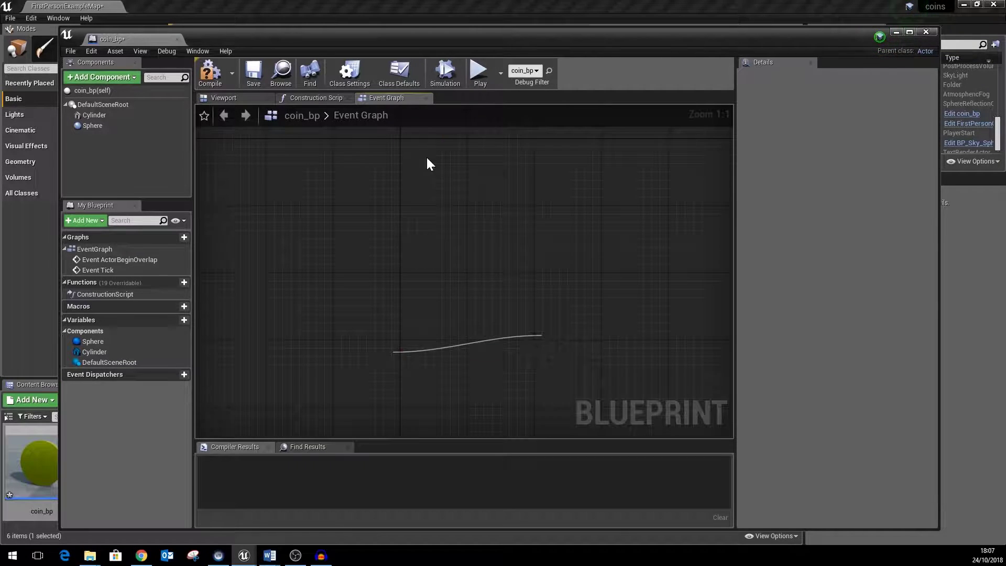
pyautogui.moveTo(431, 247); pyautogui.dragTo(365, 201)
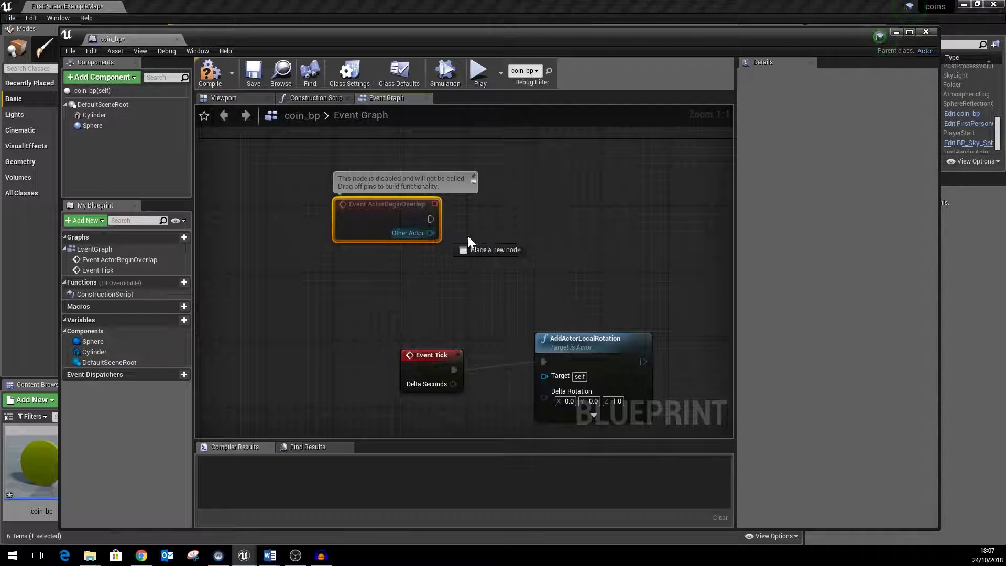
# Add a Cast To FirstPersonCharacter node fed by the overlap event's Other Actor
pyautogui.moveTo(468, 237); pyautogui.dragTo(517, 239)
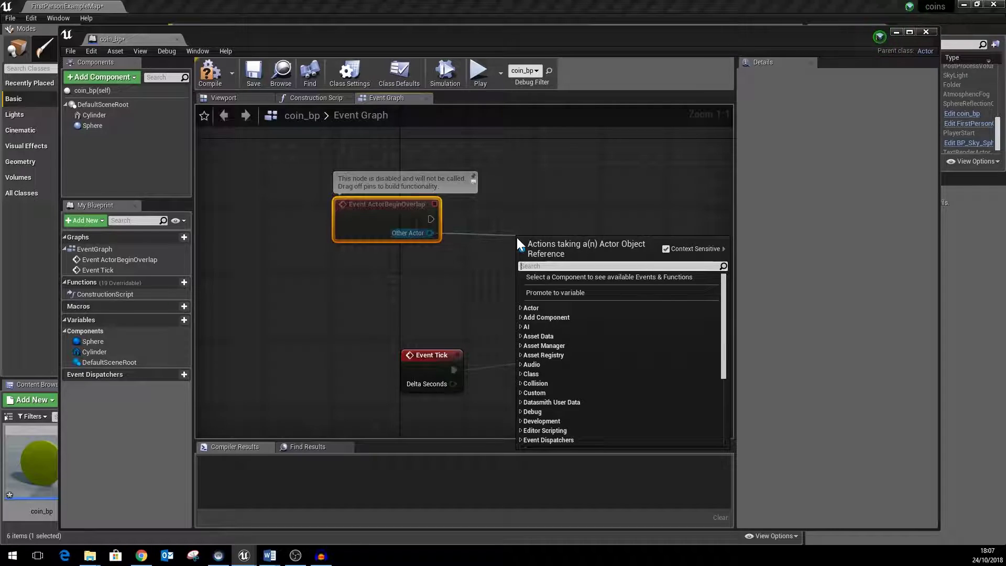
pyautogui.write('cast to fi')
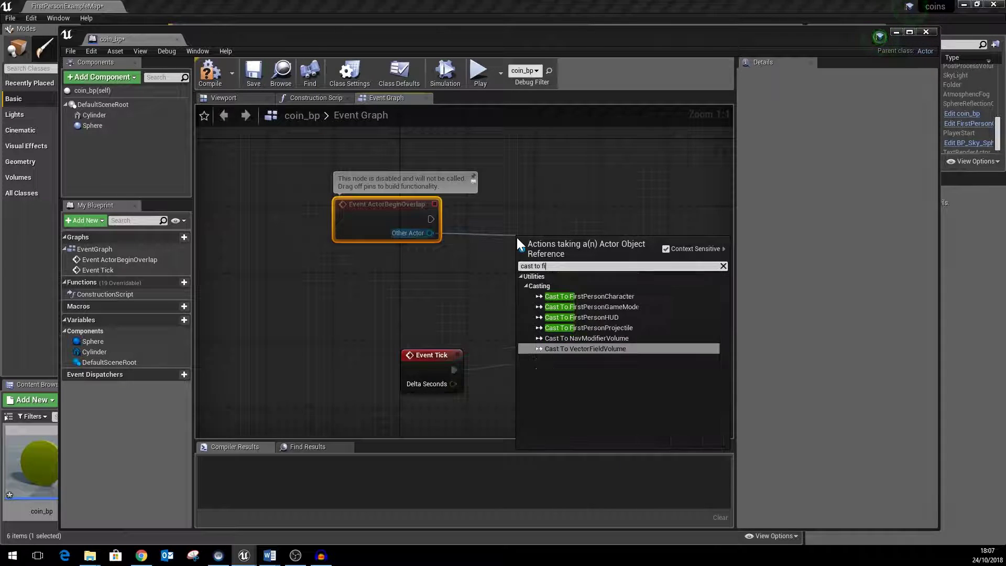
pyautogui.write('r')
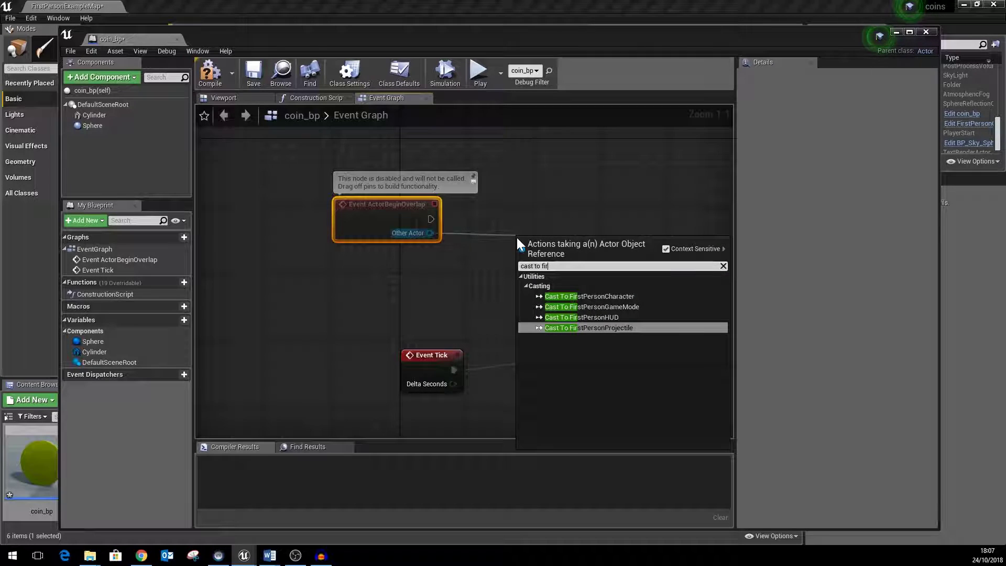
pyautogui.click(603, 298)
pyautogui.moveTo(603, 242); pyautogui.dragTo(559, 205)
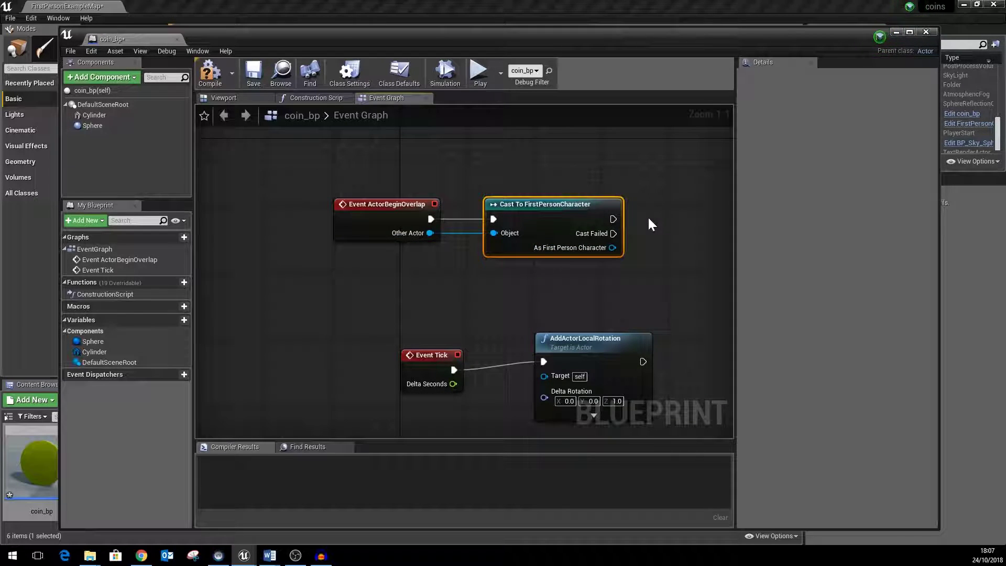
pyautogui.moveTo(650, 224); pyautogui.dragTo(563, 214, button='right')
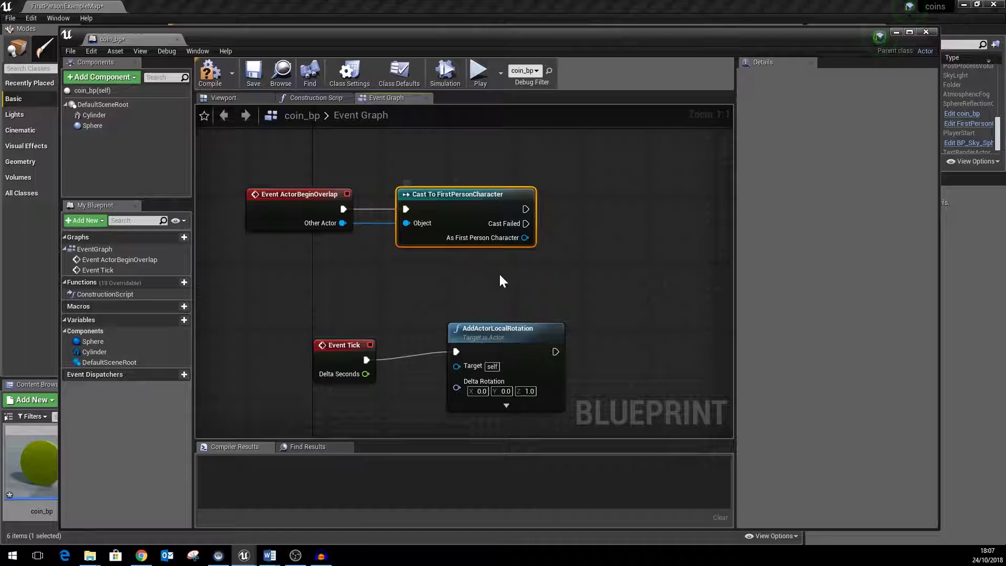
# Compile coin_bp, minimize it, and open the FirstPersonCharacter Blueprint
pyautogui.click(211, 72)
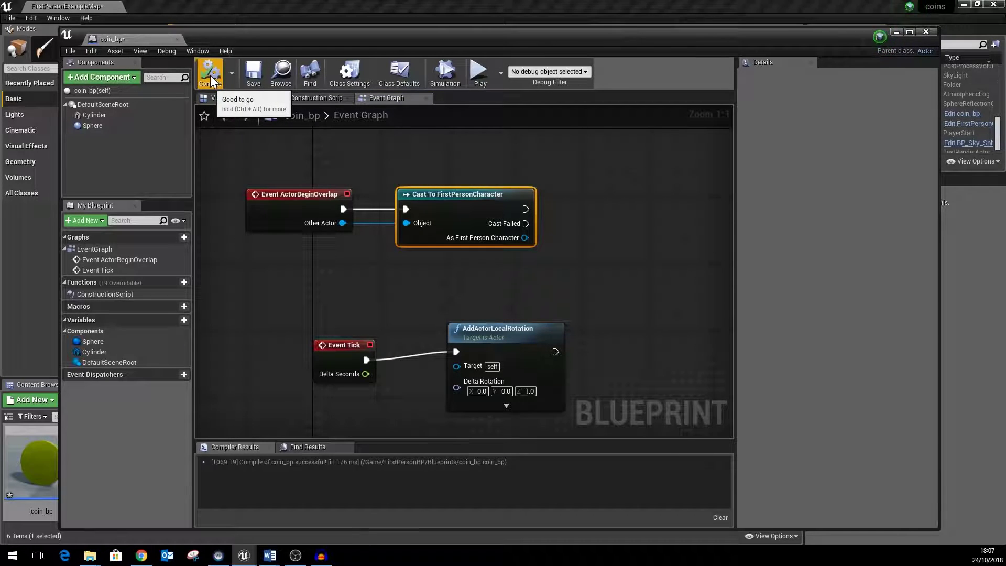
pyautogui.moveTo(427, 44); pyautogui.dragTo(545, 112)
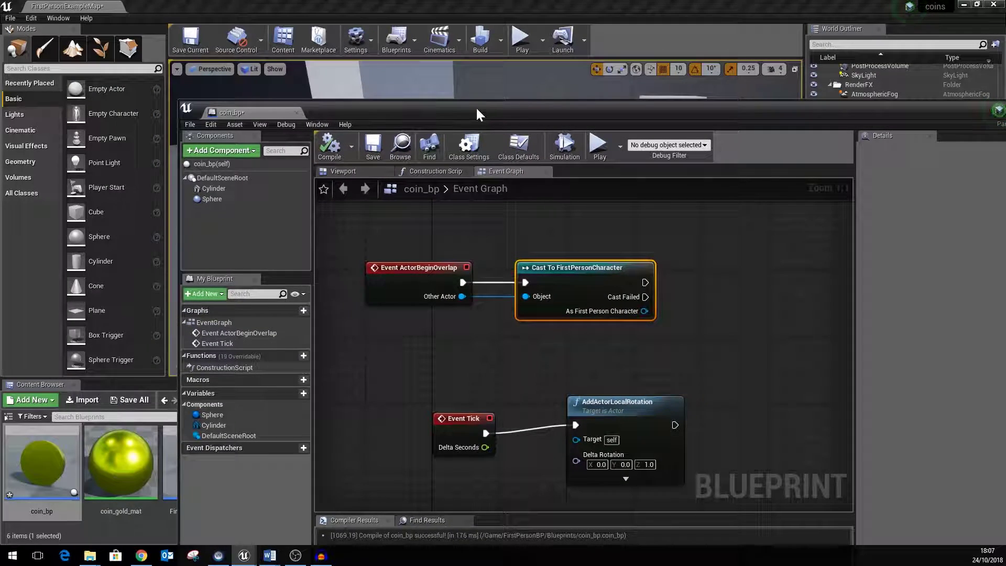
pyautogui.moveTo(476, 106); pyautogui.dragTo(385, 92)
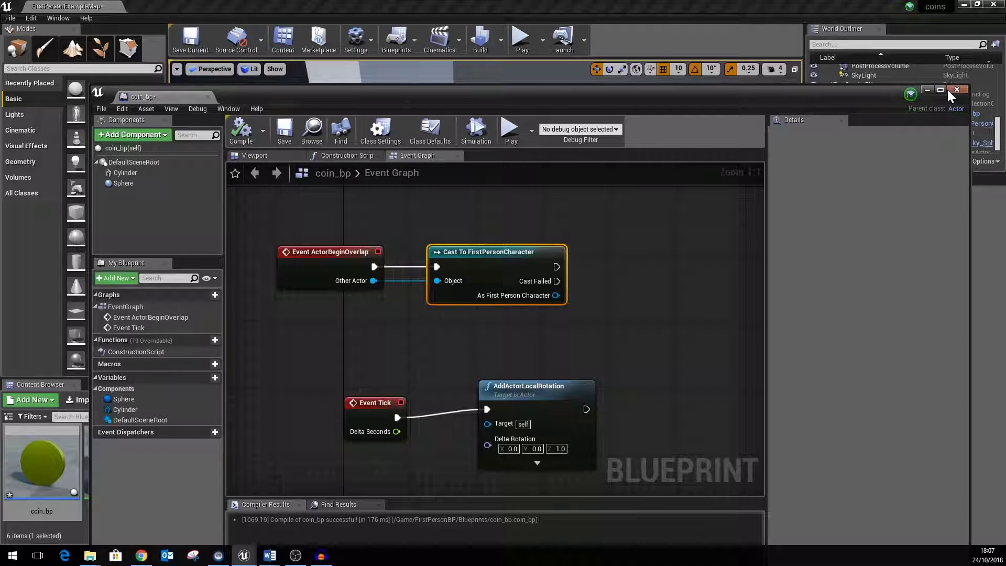
pyautogui.click(927, 90)
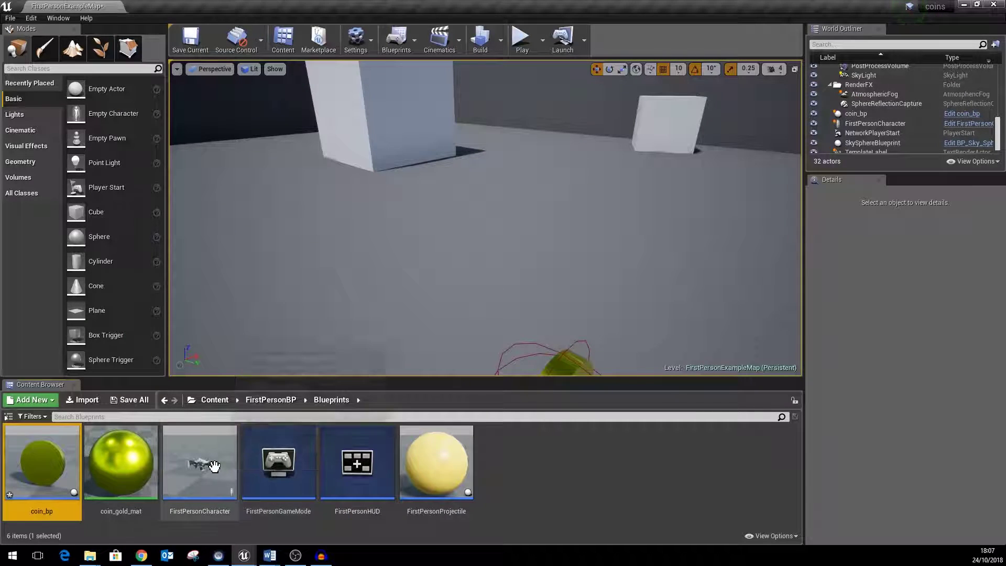
pyautogui.click(207, 467)
pyautogui.doubleClick(207, 467)
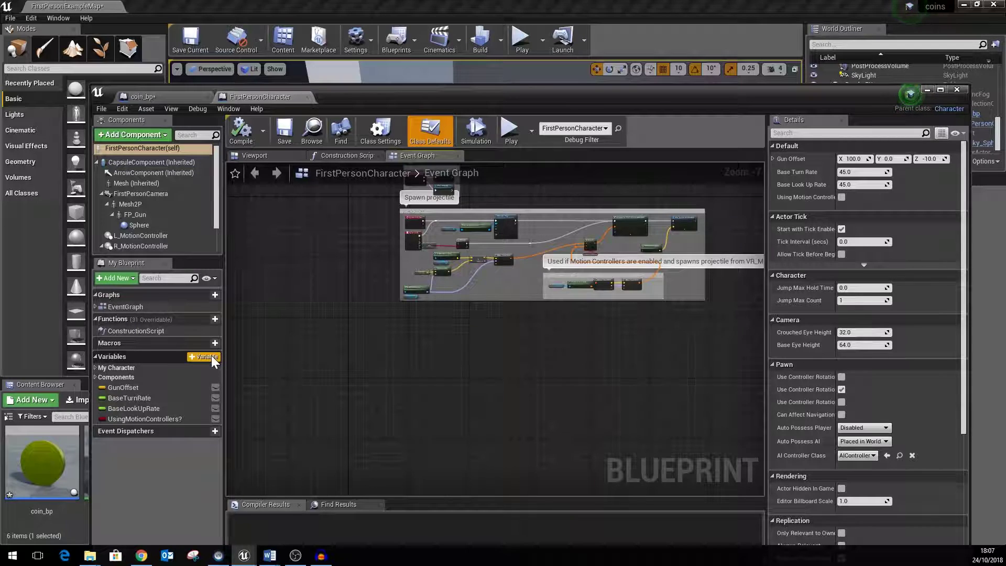
# Add an Integer variable named coins to FirstPersonCharacter and drag it into the Event Graph
pyautogui.click(214, 356)
pyautogui.click(878, 171)
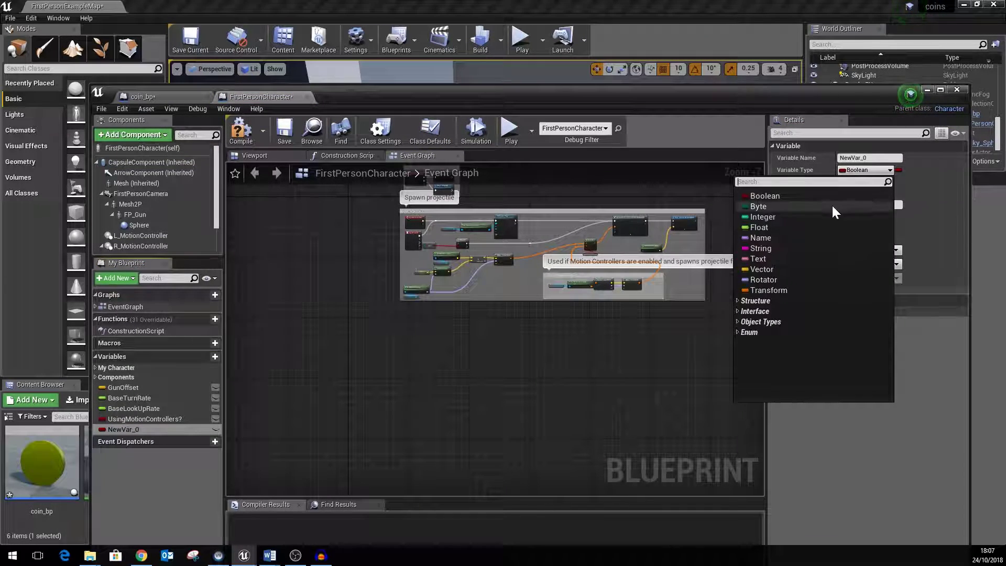
pyautogui.click(820, 216)
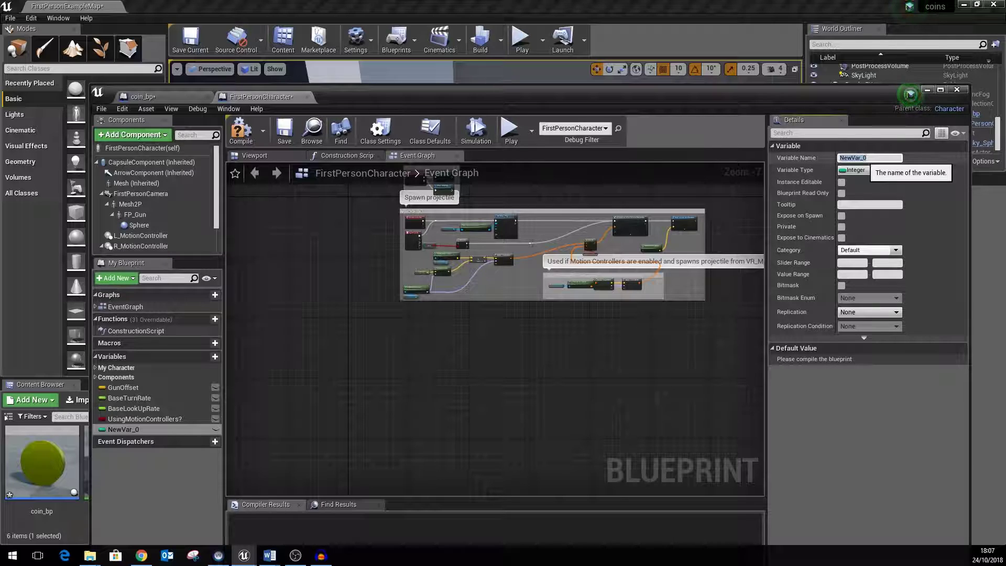
pyautogui.write('coins')
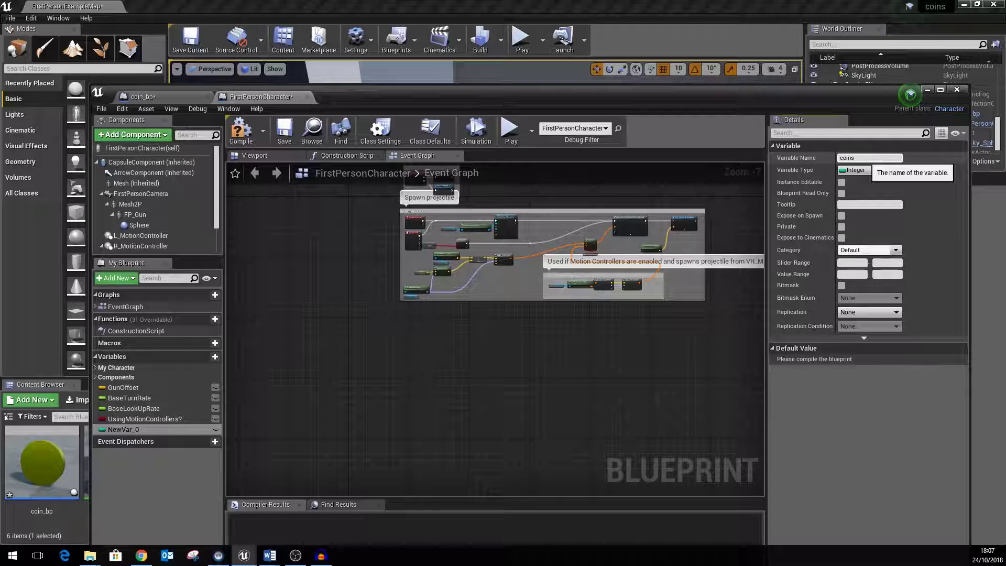
pyautogui.press('Return')
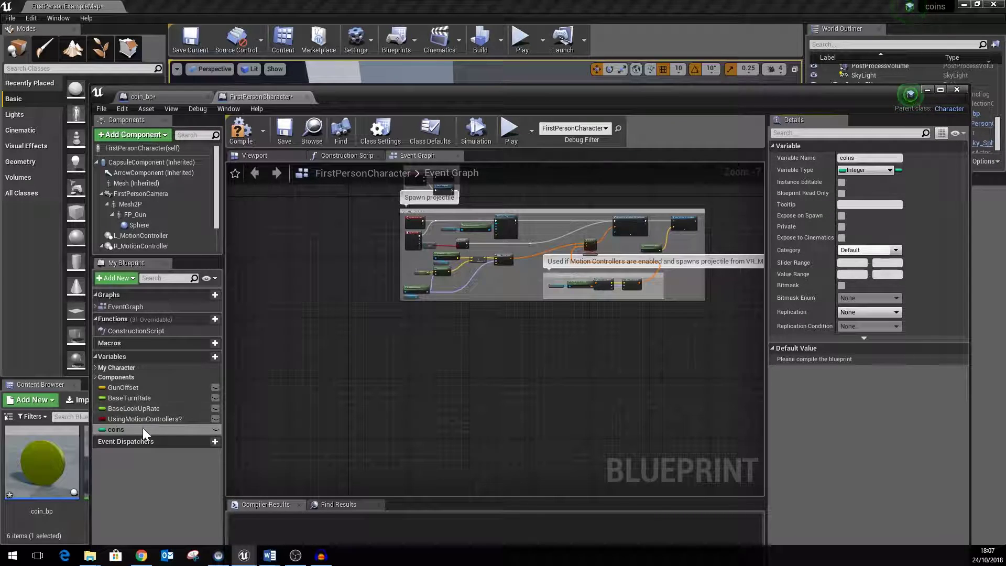
pyautogui.moveTo(143, 432); pyautogui.dragTo(400, 427)
# Place the coins getter and add a custom event named pickupCoin
pyautogui.click(429, 442)
pyautogui.scroll(5, 445, 414)
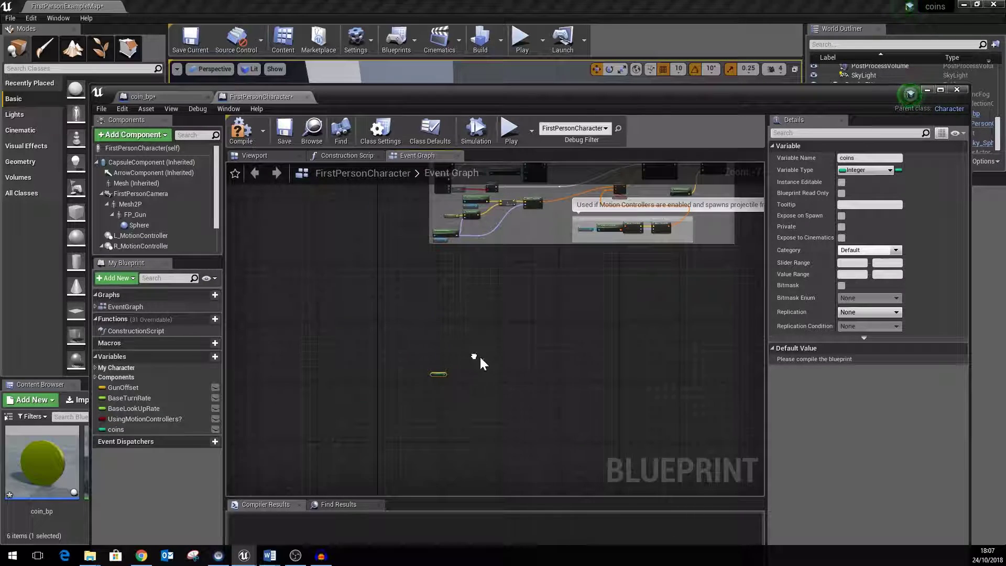
pyautogui.rightClick(385, 357)
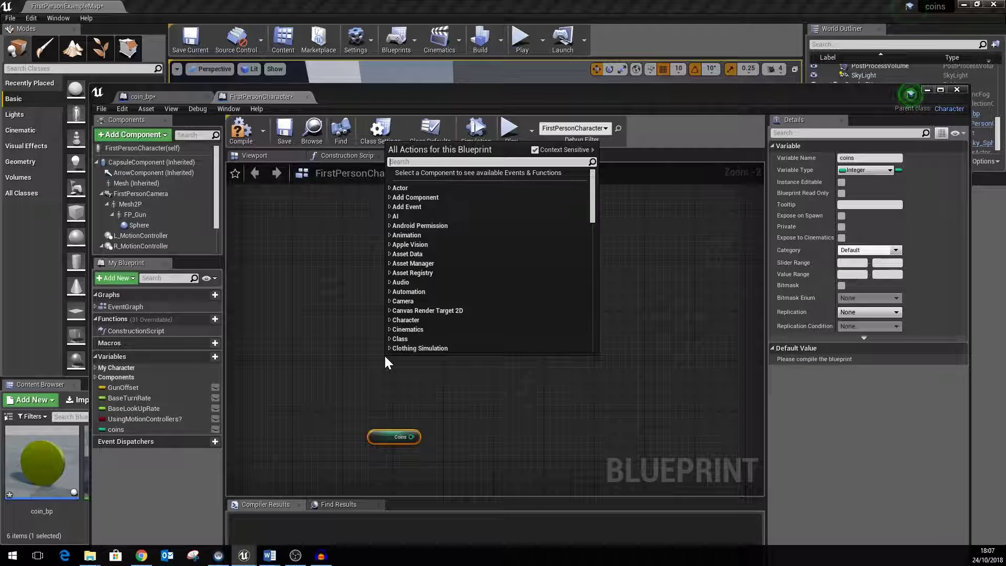
pyautogui.write('cuson')
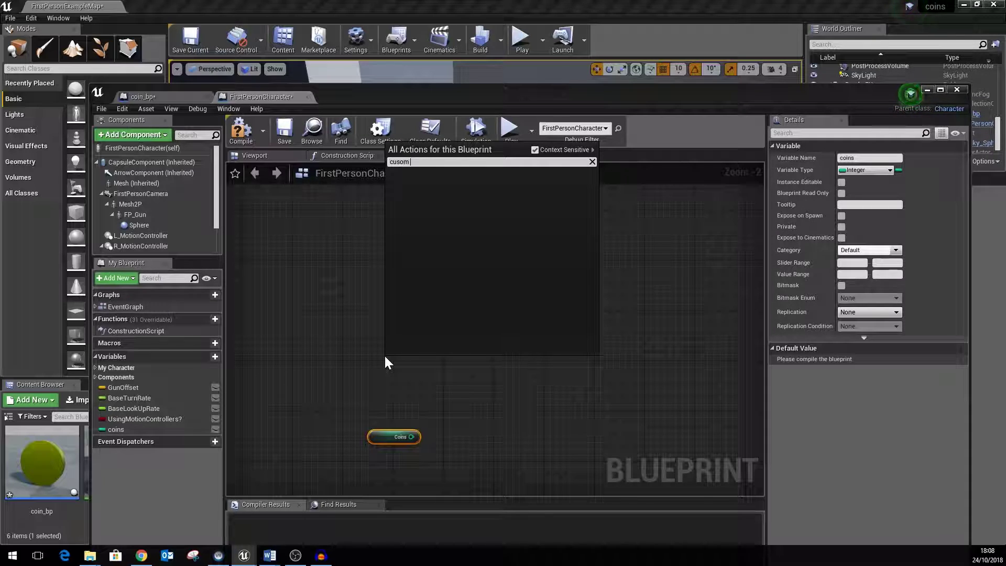
pyautogui.press('BackSpace')
pyautogui.press('BackSpace')
pyautogui.press('BackSpace')
pyautogui.write('stom')
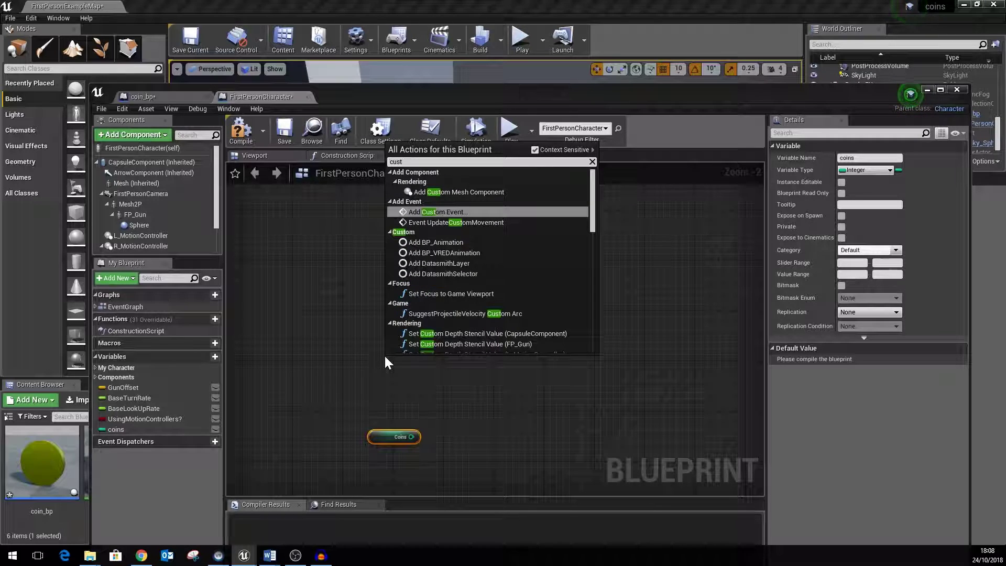
pyautogui.click(437, 212)
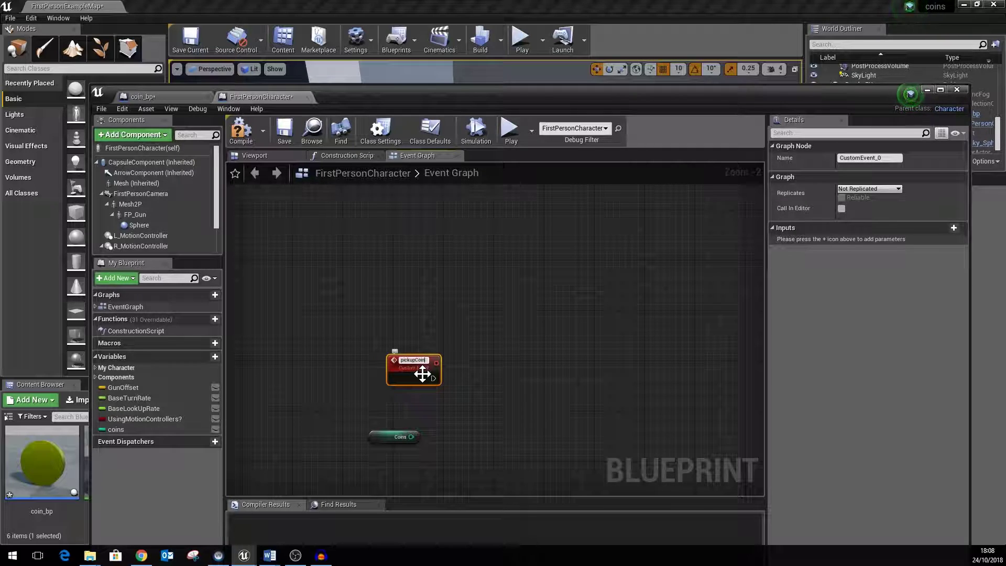
pyautogui.press('Return')
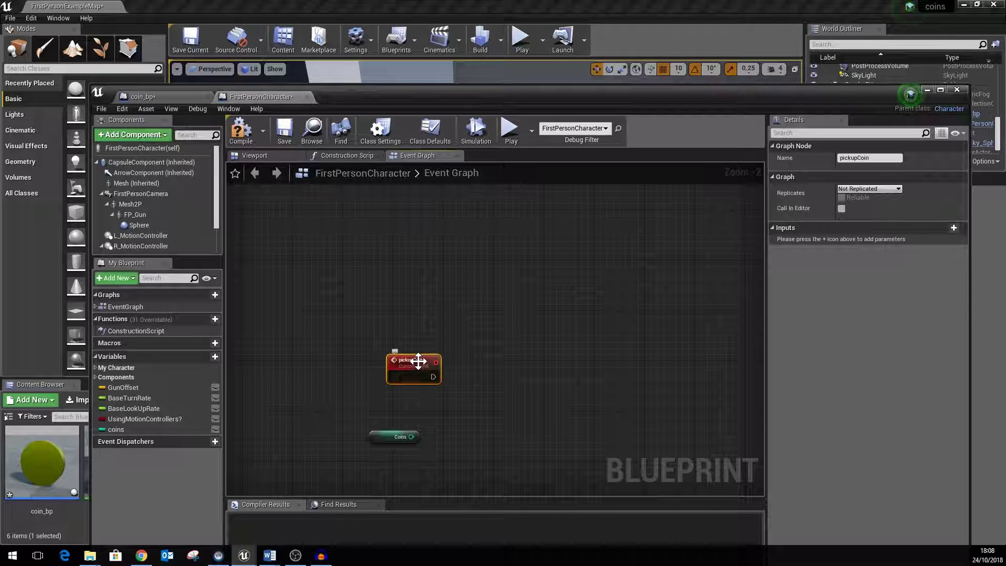
# Position the pickupCoin event just above the coins getter node
pyautogui.moveTo(418, 361); pyautogui.dragTo(406, 385)
pyautogui.moveTo(484, 404); pyautogui.dragTo(523, 285, button='right')
pyautogui.scroll(2, 495, 282)
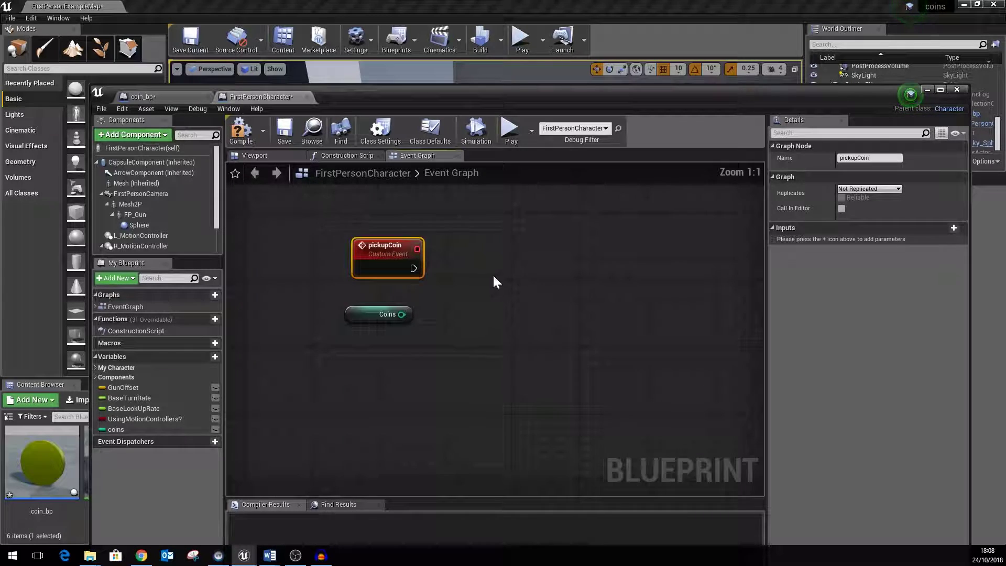
pyautogui.moveTo(419, 278); pyautogui.dragTo(411, 297)
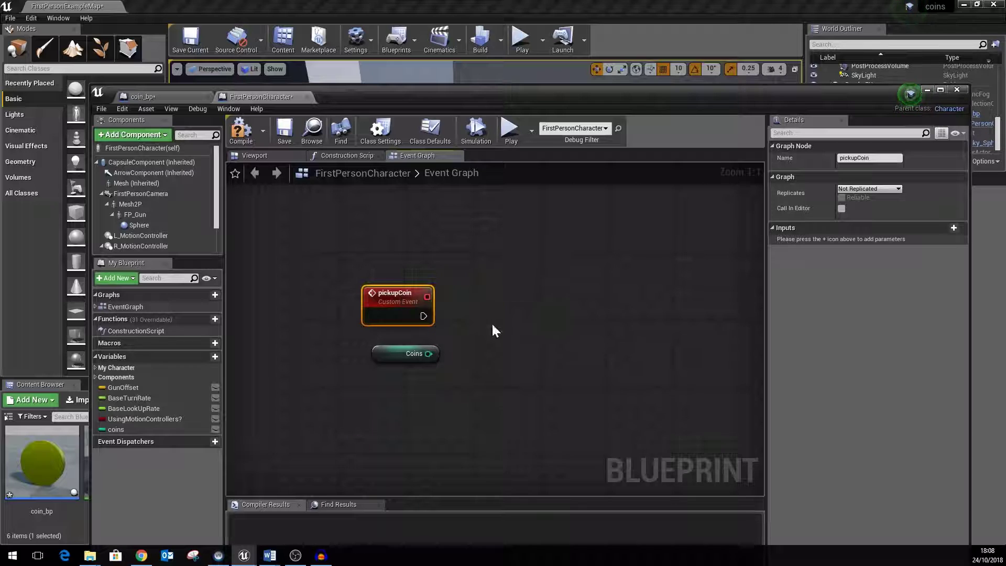
pyautogui.moveTo(397, 362); pyautogui.dragTo(389, 369)
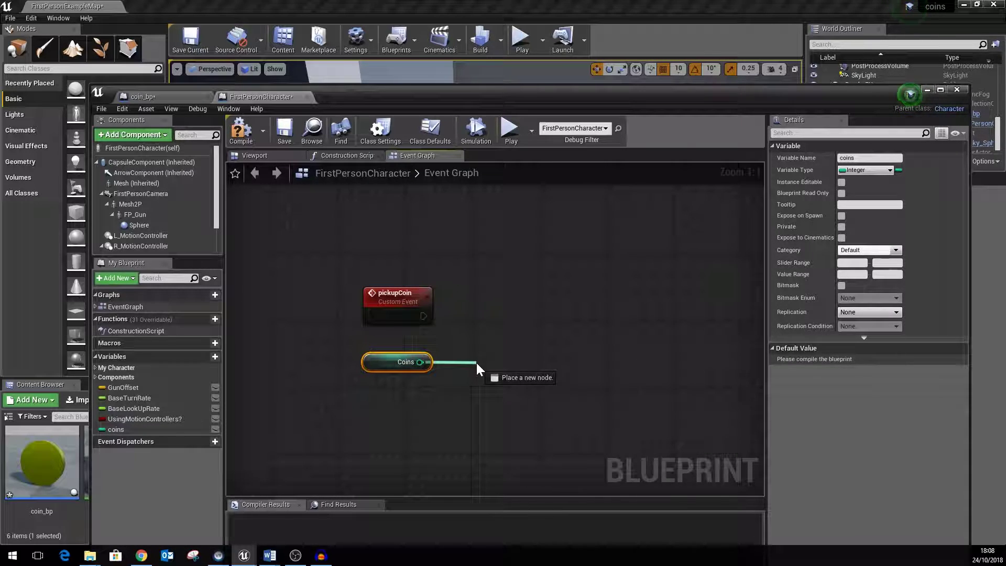
# Add an IncrementInt node on coins, executed by pickupCoin
pyautogui.moveTo(476, 363); pyautogui.dragTo(478, 365)
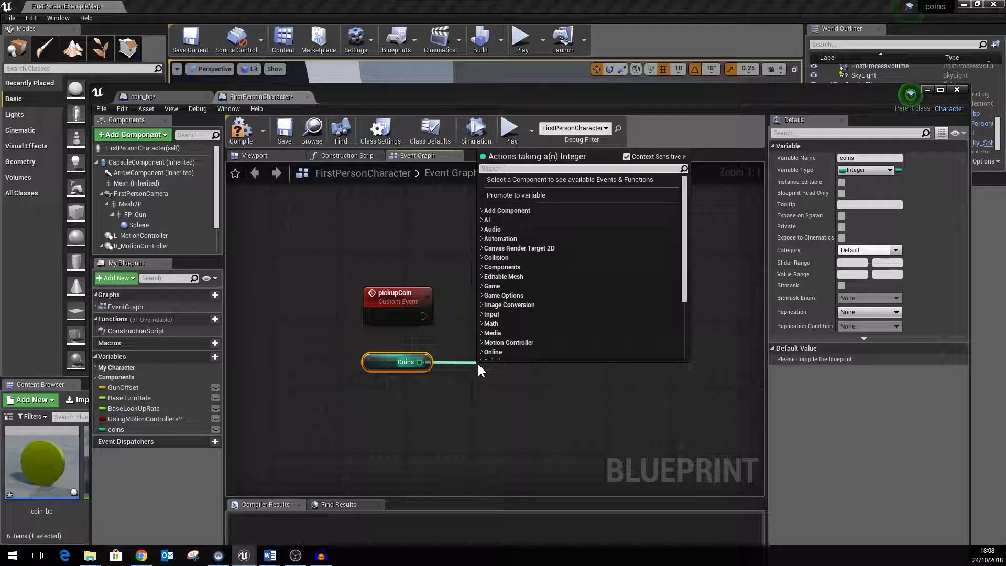
pyautogui.write('inc')
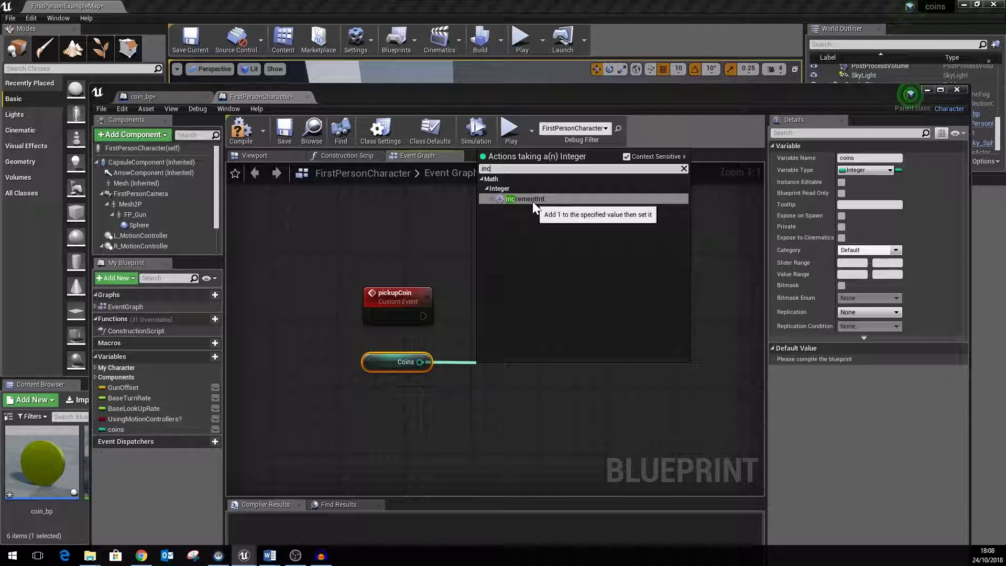
pyautogui.click(530, 199)
pyautogui.moveTo(511, 373); pyautogui.dragTo(561, 324)
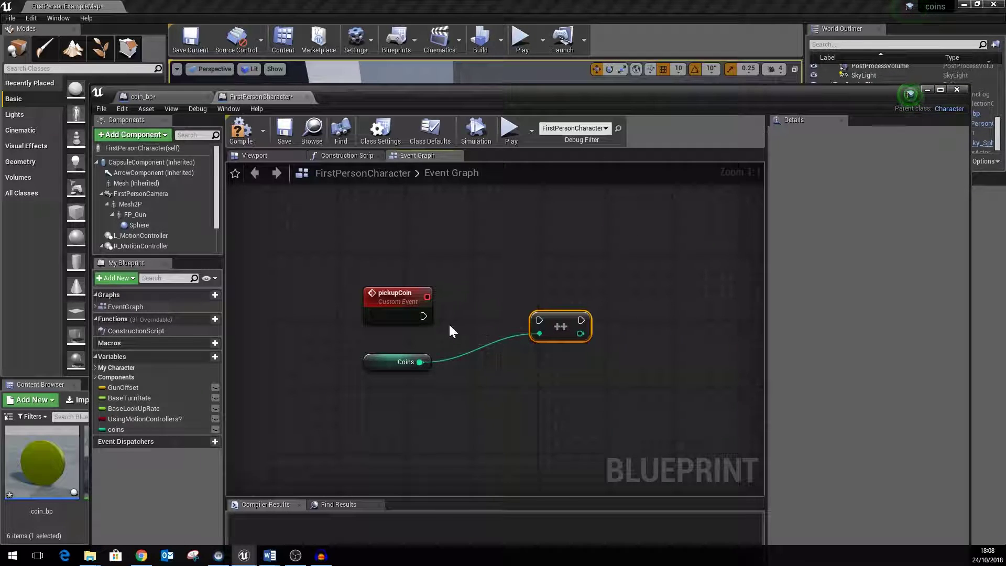
pyautogui.moveTo(423, 316); pyautogui.dragTo(621, 315)
# Print the incremented coin count with Print String and compile FirstPersonCharacter
pyautogui.write('print')
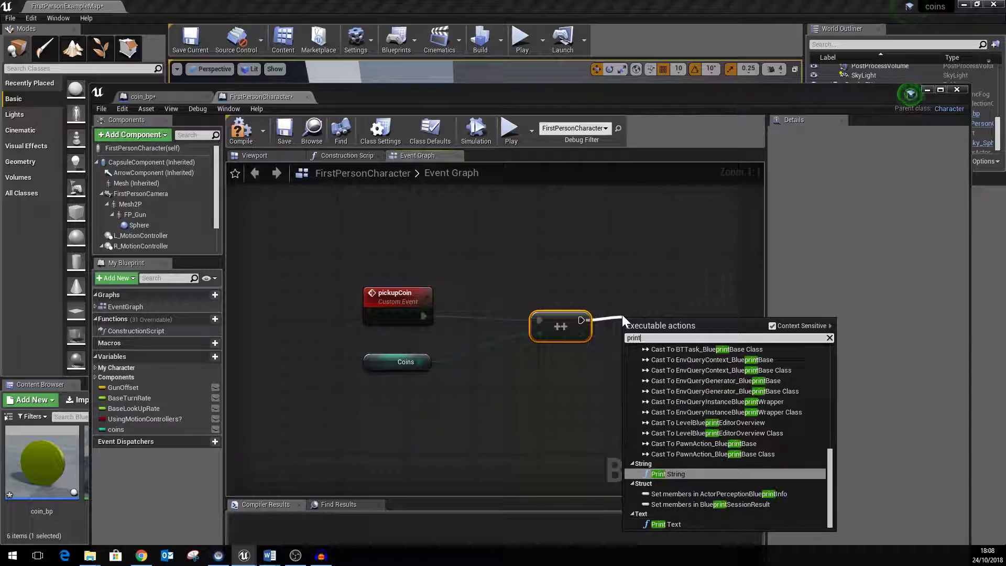
pyautogui.click(681, 471)
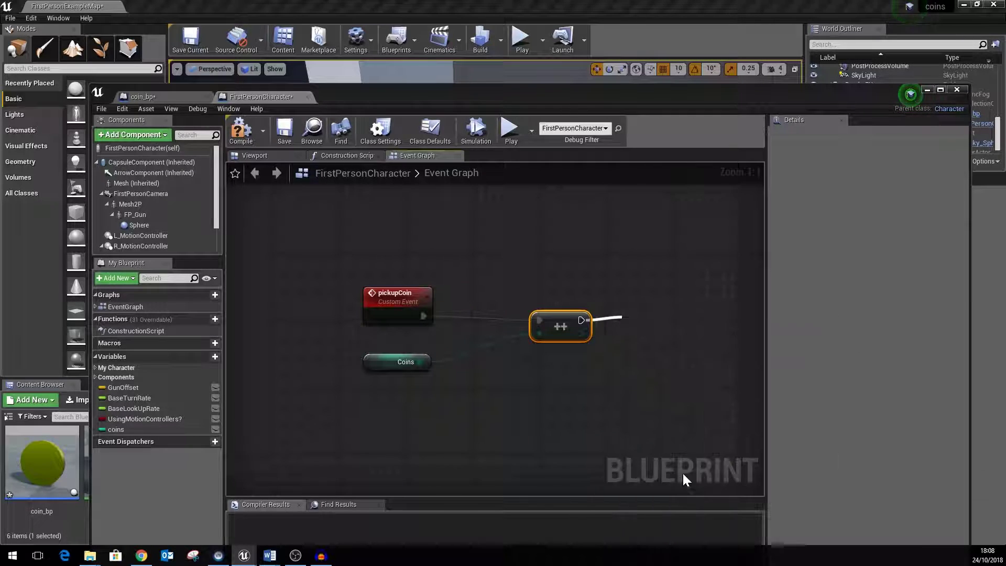
pyautogui.moveTo(580, 334); pyautogui.dragTo(631, 356)
pyautogui.moveTo(655, 326); pyautogui.dragTo(706, 301)
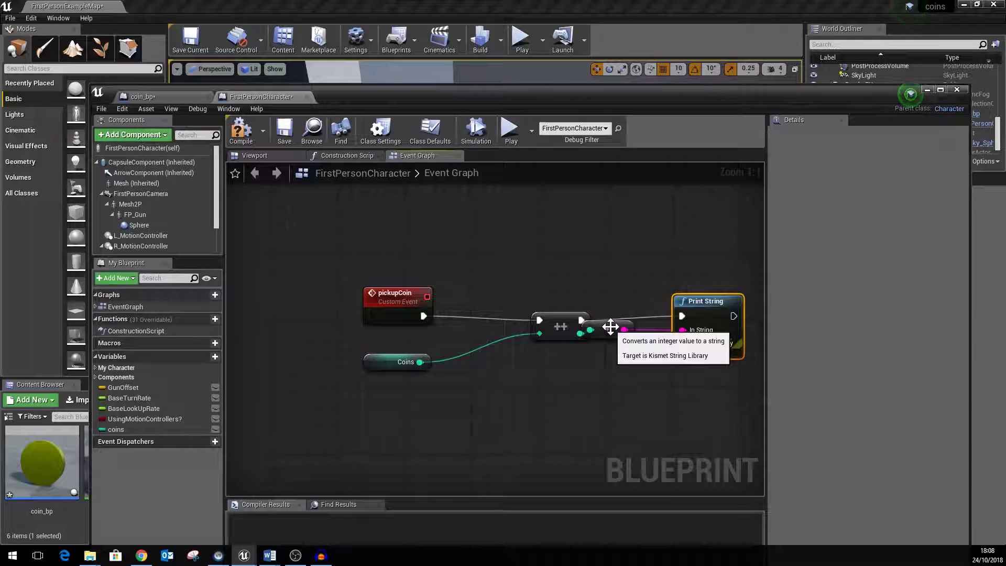
pyautogui.moveTo(611, 329); pyautogui.dragTo(635, 345)
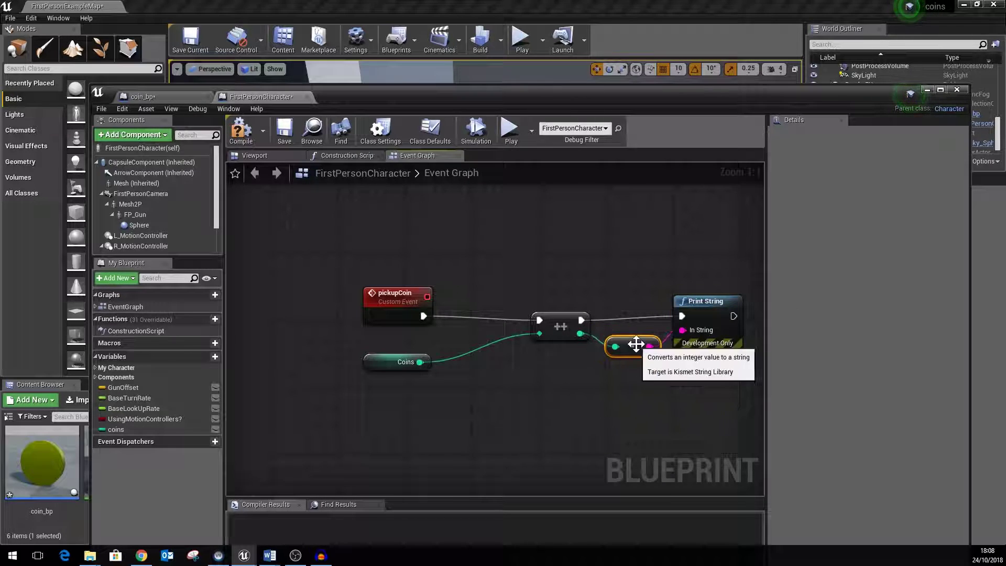
pyautogui.click(263, 135)
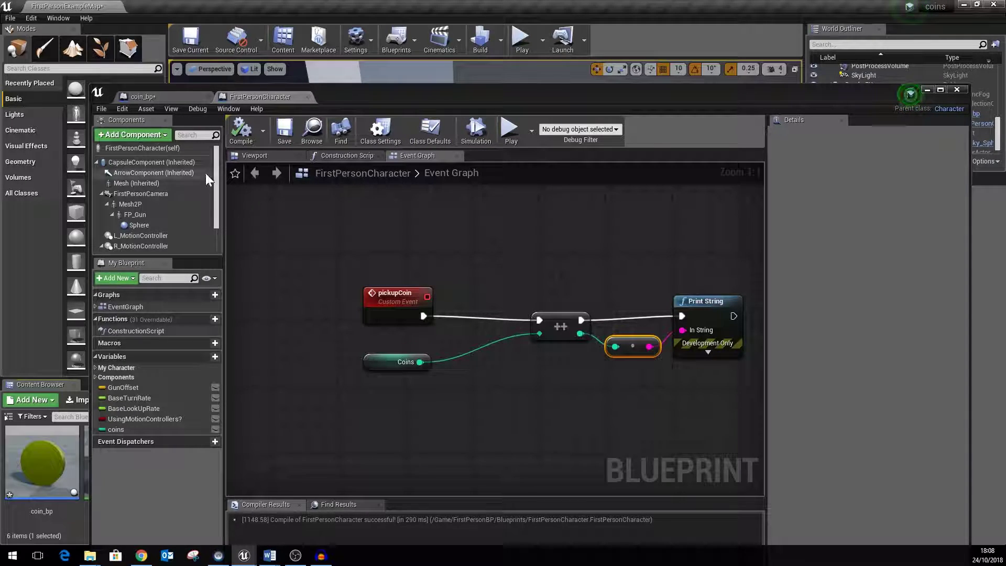
# In coin_bp's overlap logic, call Pickup Coin on the cast character
pyautogui.click(171, 96)
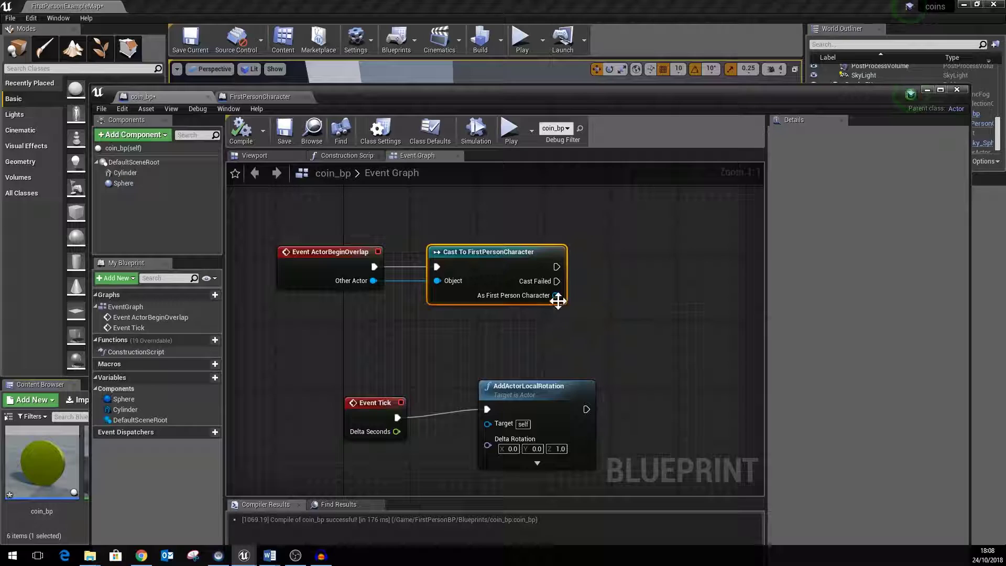
pyautogui.moveTo(557, 296); pyautogui.dragTo(638, 294)
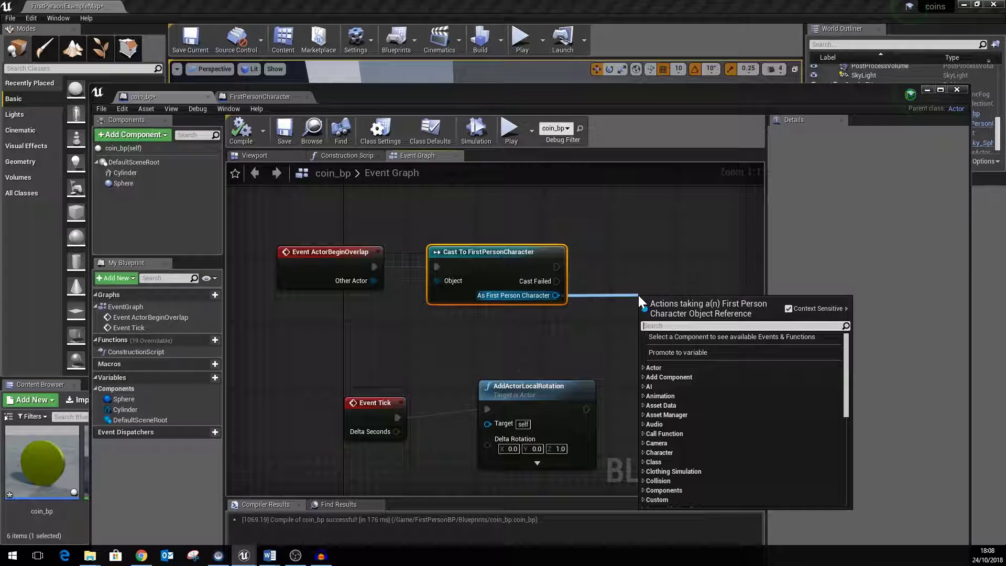
pyautogui.write('coll')
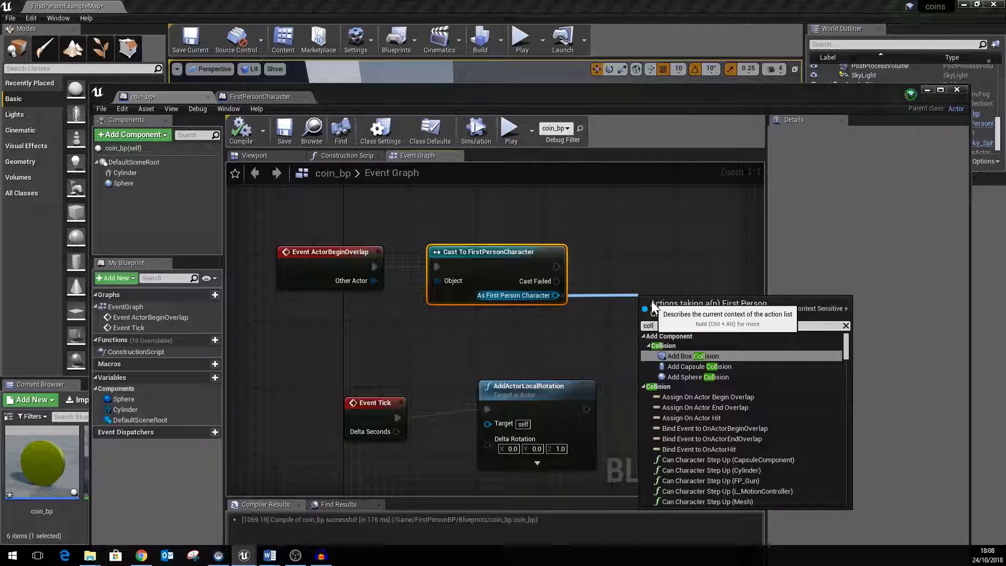
pyautogui.press('BackSpace')
pyautogui.press('BackSpace')
pyautogui.write('in')
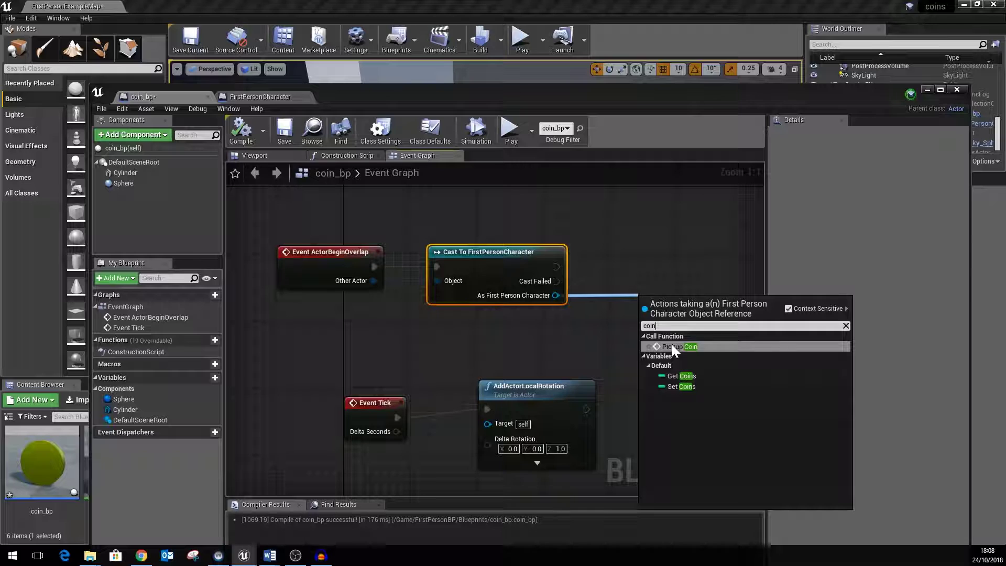
pyautogui.click(672, 345)
pyautogui.moveTo(681, 294); pyautogui.dragTo(657, 265)
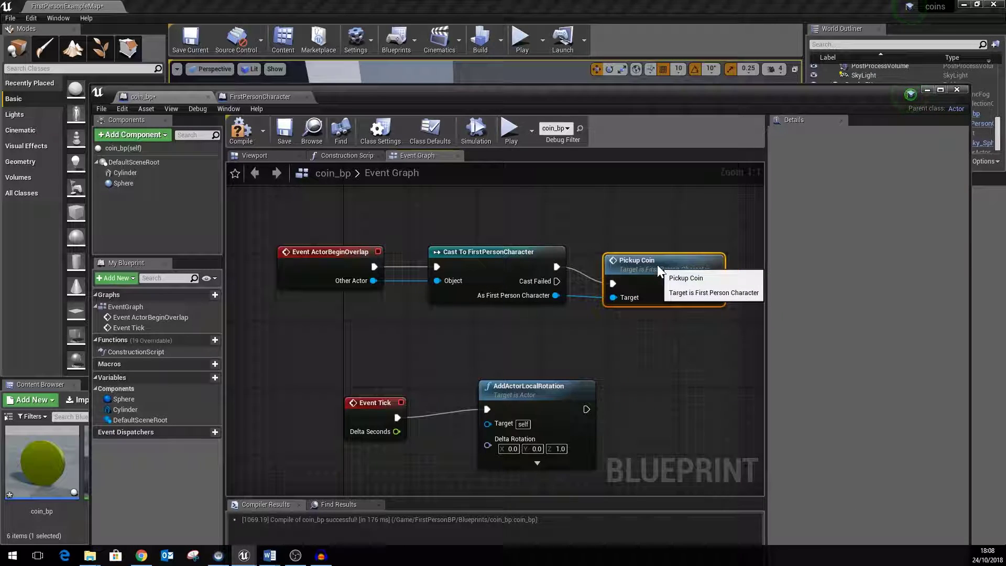
pyautogui.moveTo(639, 335); pyautogui.dragTo(446, 327, button='right')
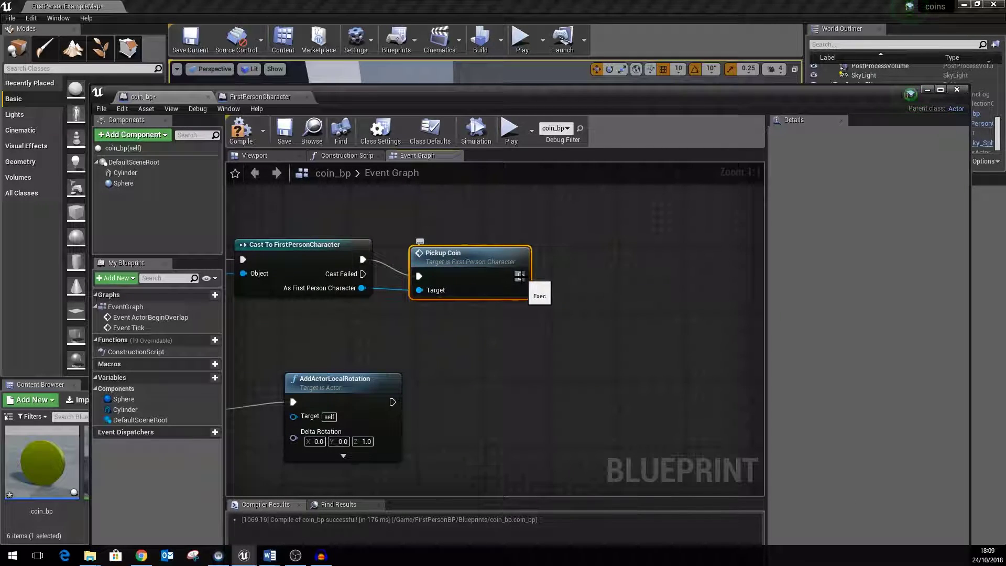
# Add a DestroyActor node wired right after Pickup Coin
pyautogui.moveTo(519, 276); pyautogui.dragTo(638, 278)
pyautogui.write('dest')
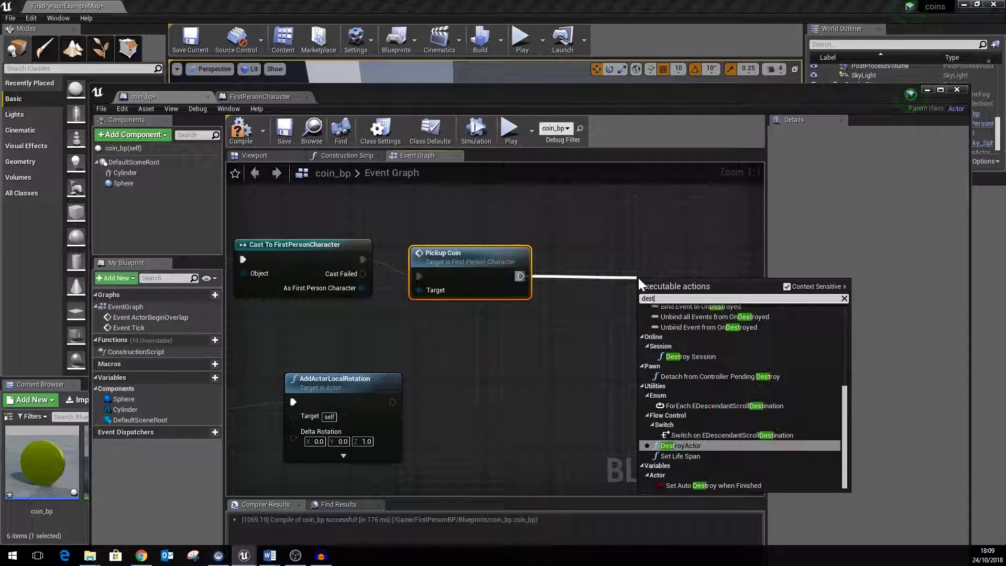
pyautogui.write('oy')
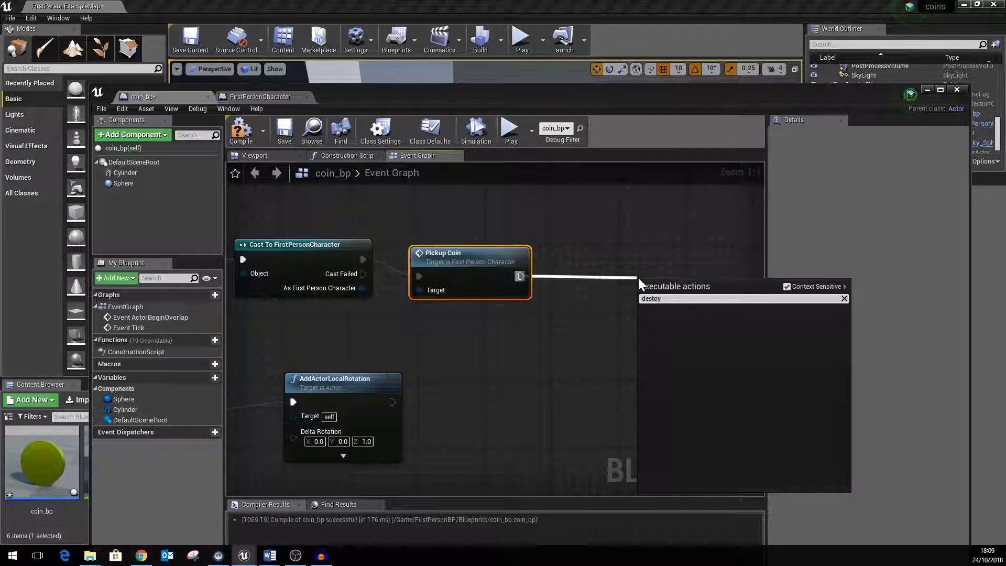
pyautogui.press('BackSpace')
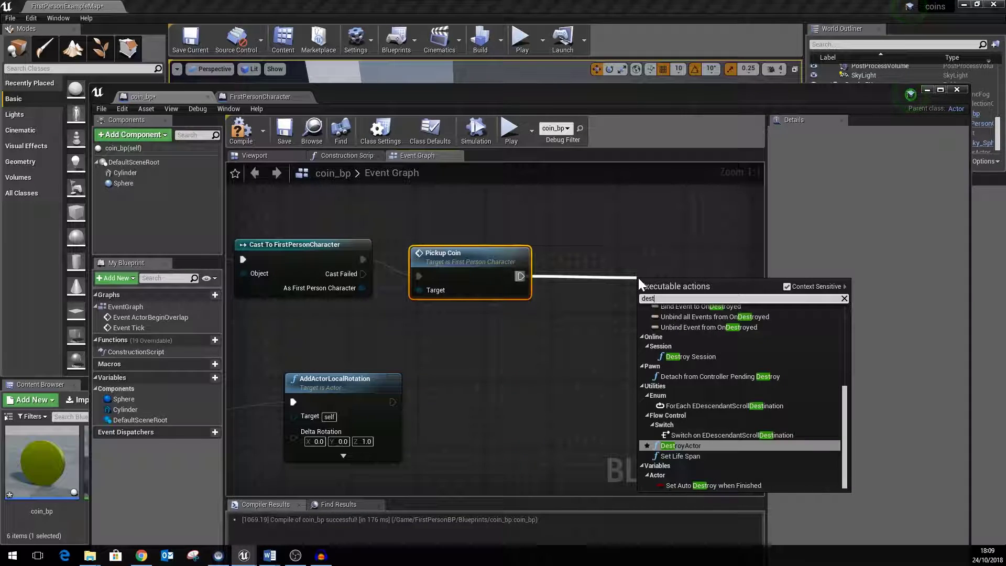
pyautogui.click(703, 444)
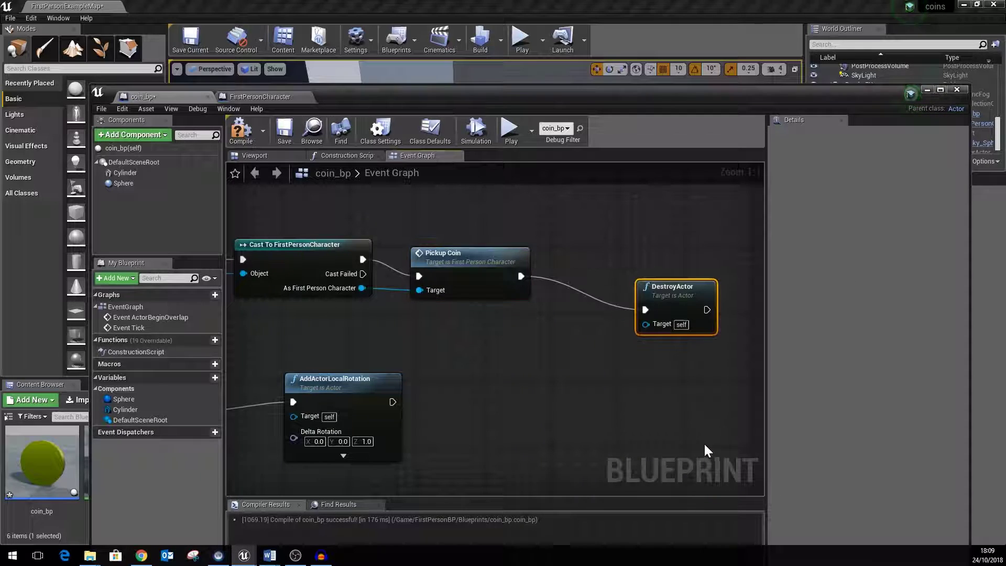
pyautogui.moveTo(655, 287); pyautogui.dragTo(563, 246)
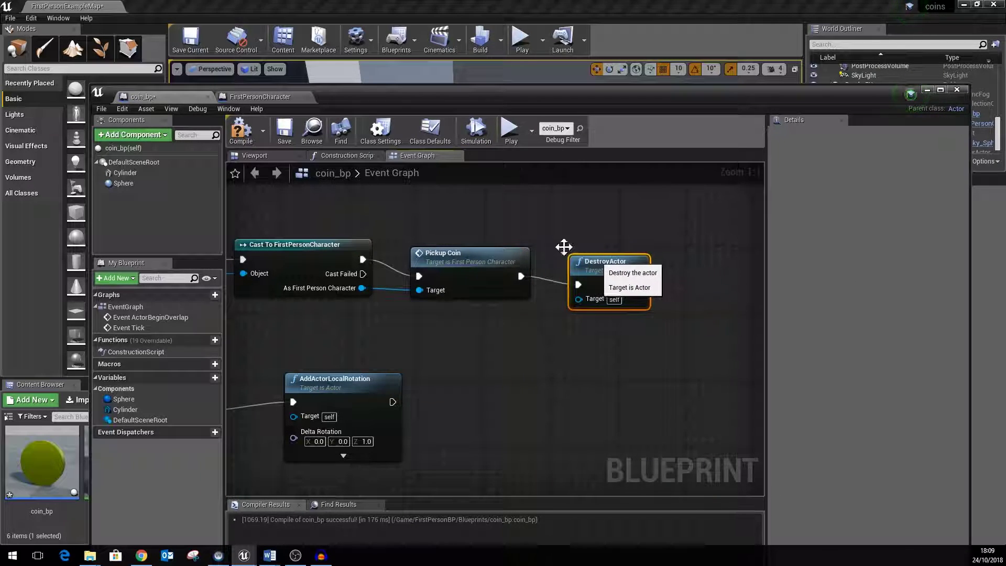
pyautogui.moveTo(229, 209); pyautogui.dragTo(403, 216, button='right')
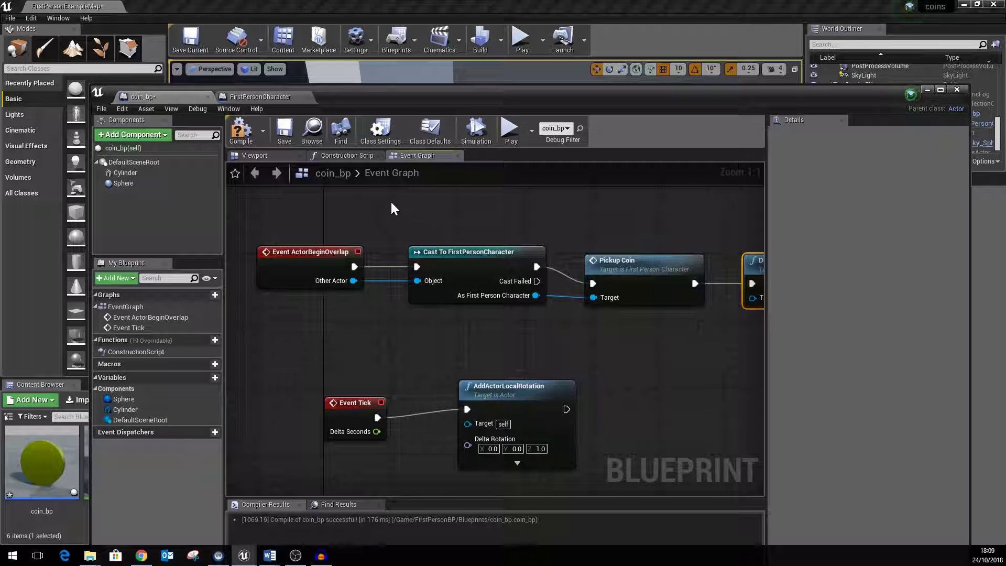
pyautogui.moveTo(393, 97); pyautogui.dragTo(372, 262)
# Play the level, walk forward into the coin to see it vanish, then stop
pyautogui.click(372, 262)
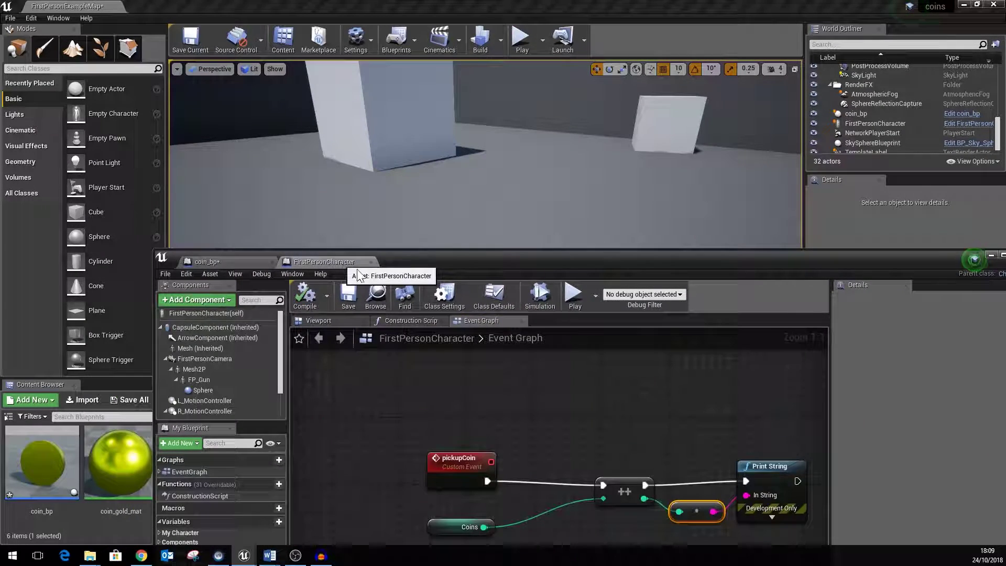
pyautogui.moveTo(589, 262); pyautogui.dragTo(445, 163)
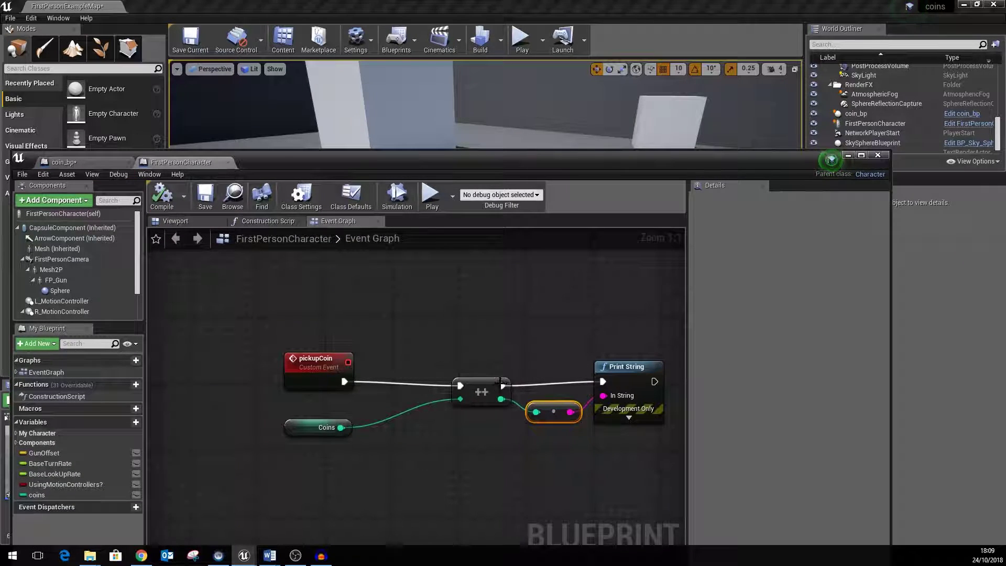
pyautogui.click(88, 166)
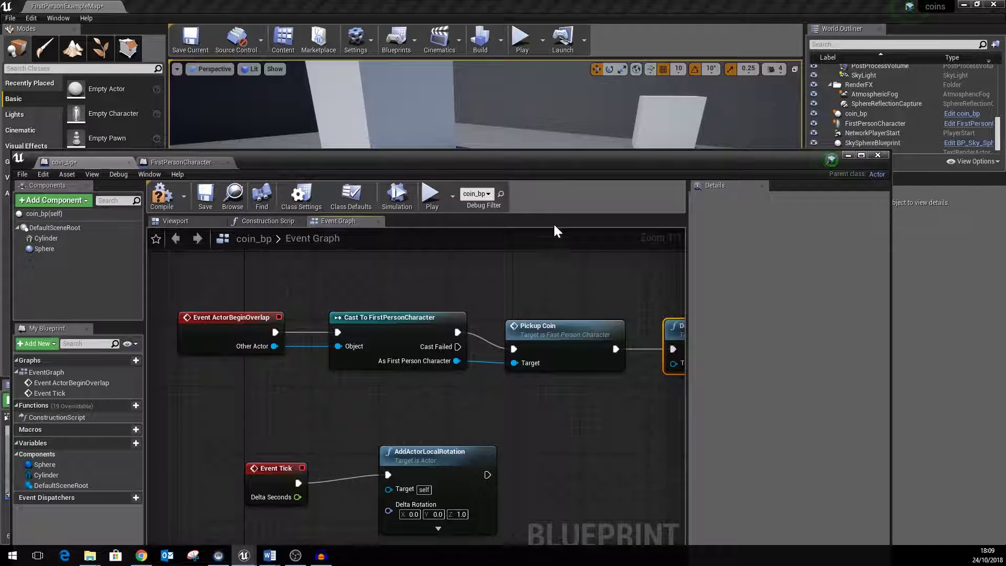
pyautogui.moveTo(530, 166); pyautogui.dragTo(506, 458)
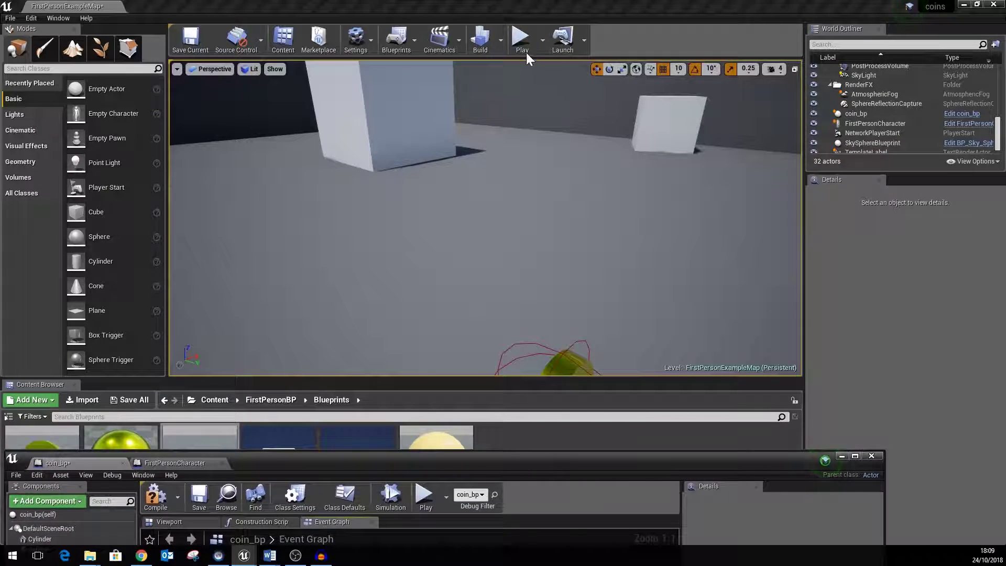
pyautogui.click(519, 36)
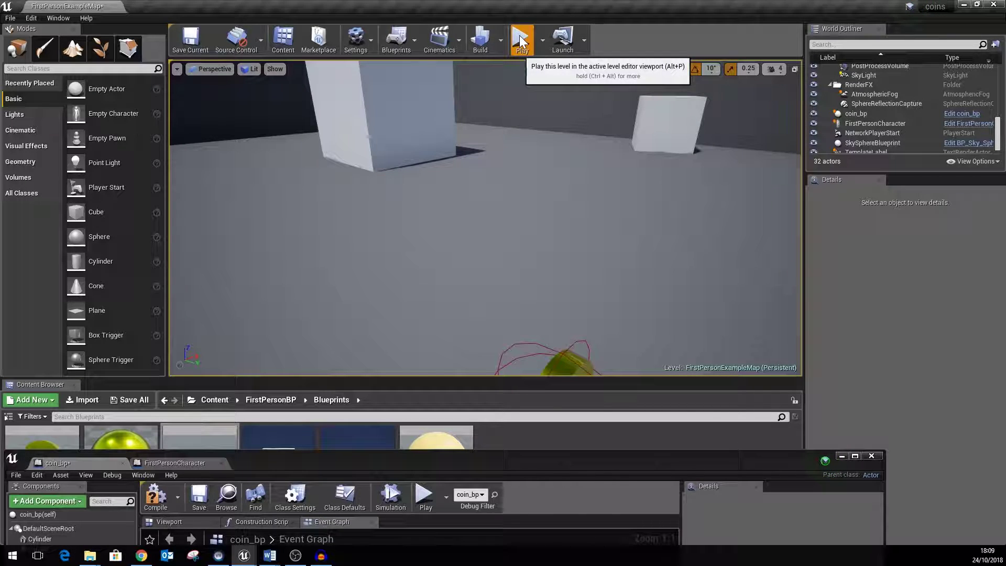
pyautogui.click(500, 130)
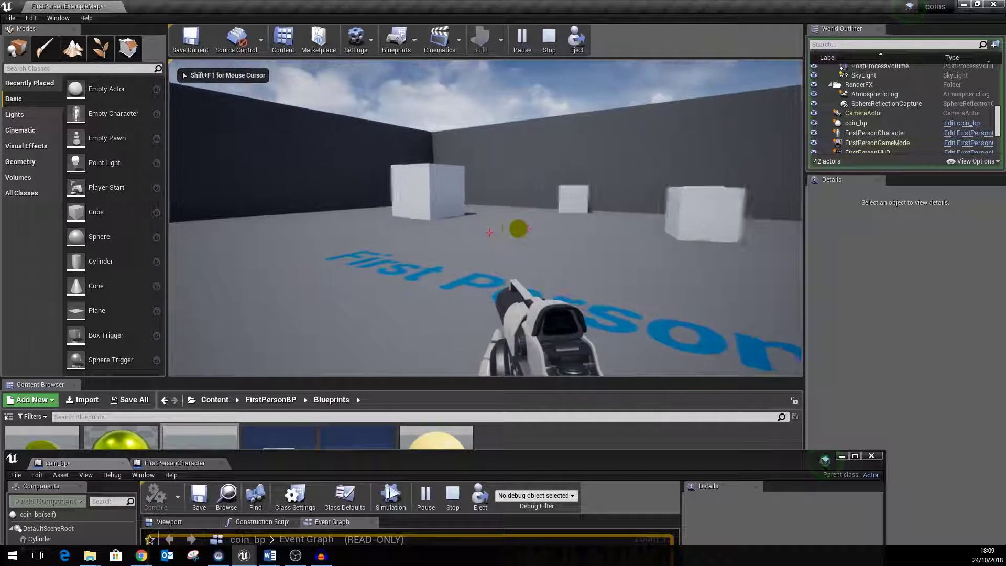
pyautogui.press('w')
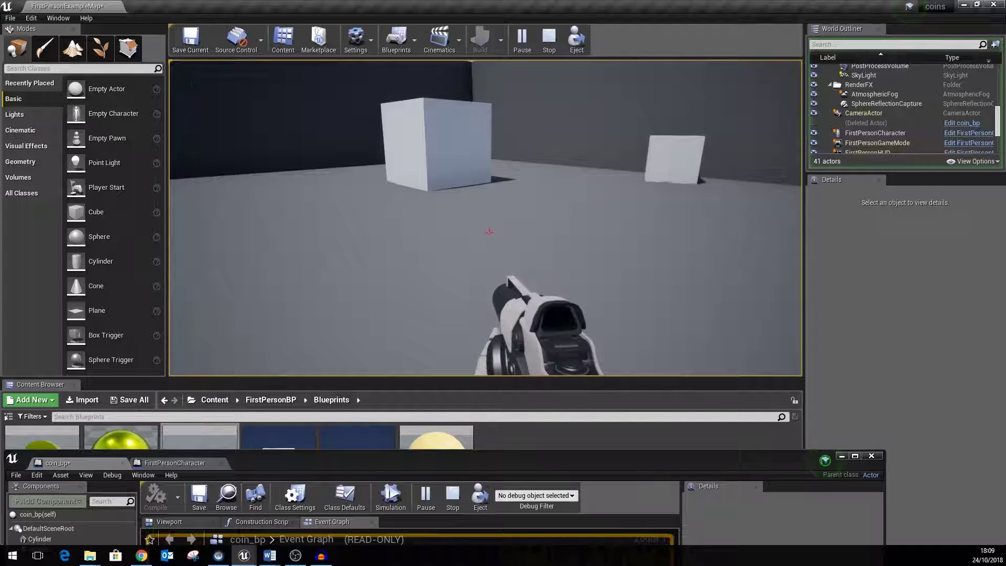
pyautogui.press('Escape')
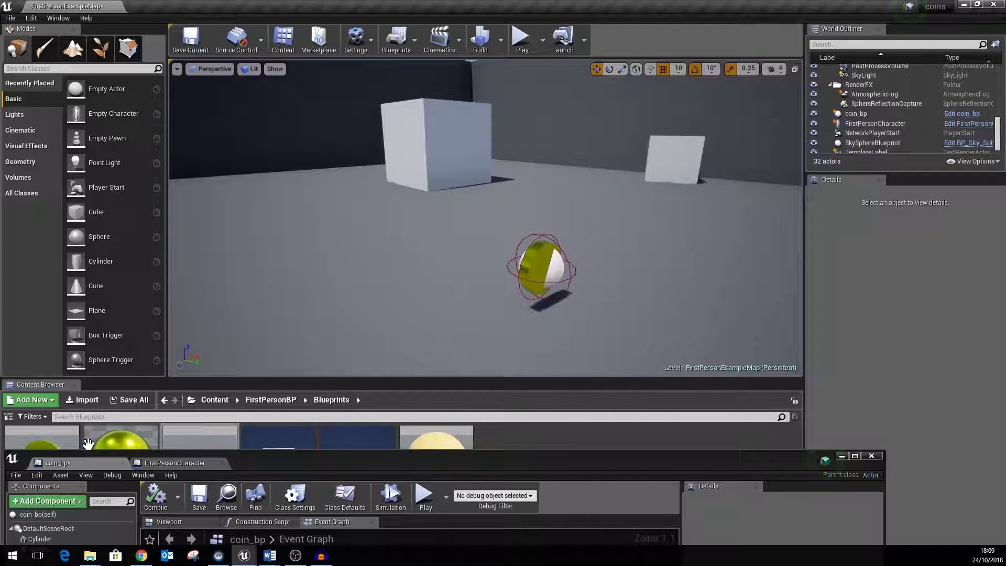
# Place three more coin_bp copies in the level, raising them off the floor
pyautogui.moveTo(88, 444); pyautogui.dragTo(377, 219)
pyautogui.moveTo(92, 443); pyautogui.dragTo(644, 280)
pyautogui.moveTo(92, 443); pyautogui.dragTo(272, 210)
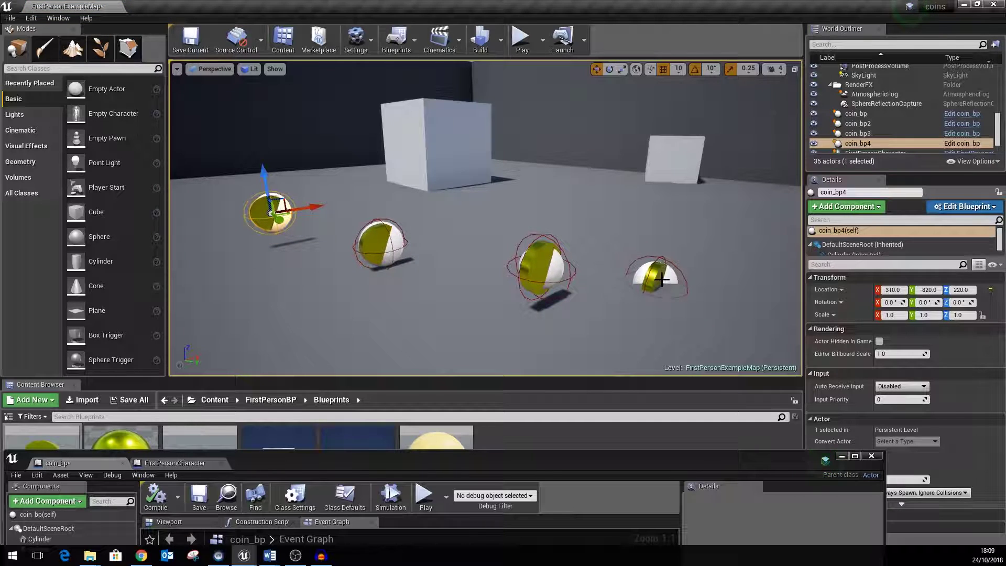
pyautogui.click(662, 279)
pyautogui.moveTo(663, 254); pyautogui.dragTo(659, 209)
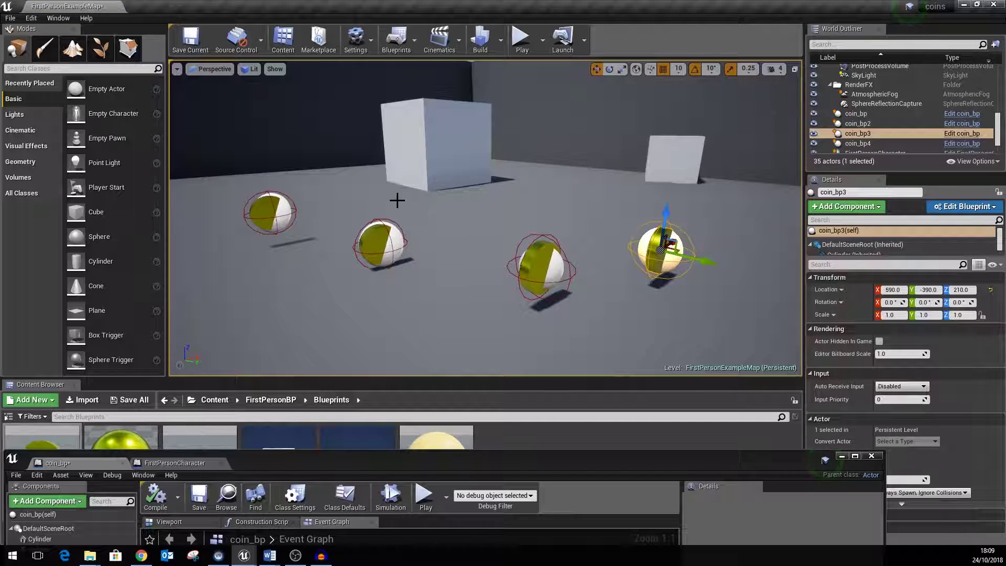
# Play the level and walk forward to collect the coins
pyautogui.click(521, 40)
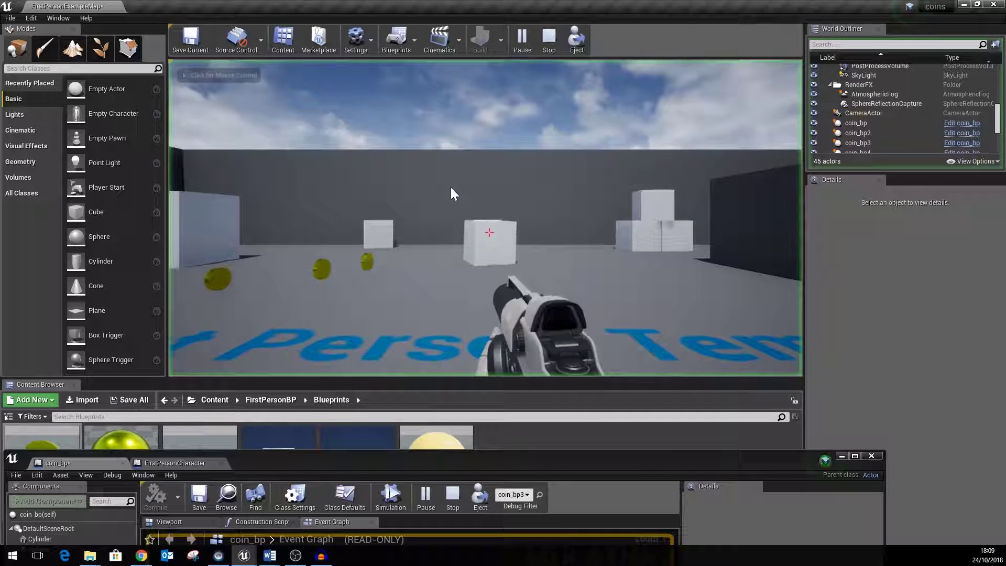
pyautogui.press('w')
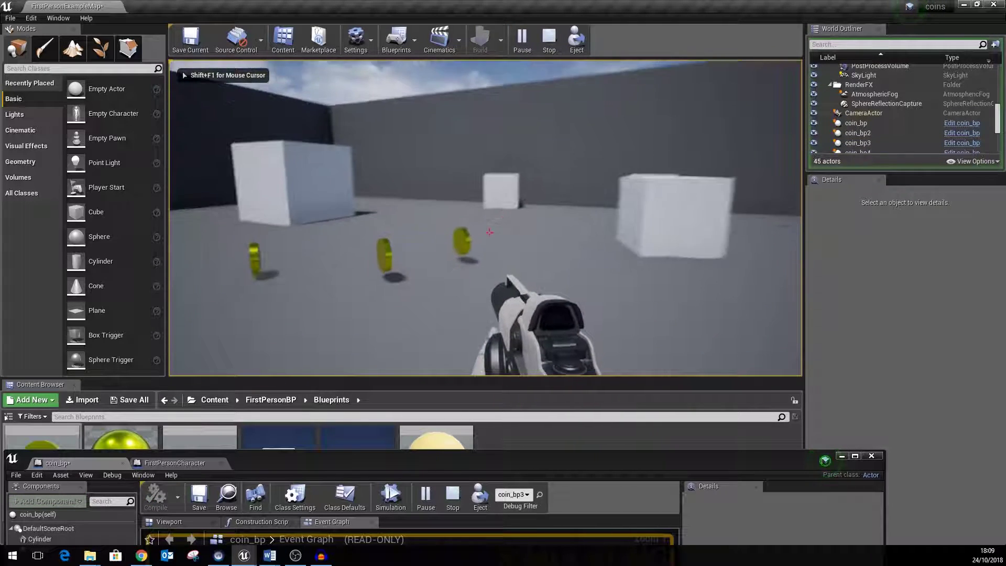
pyautogui.press('w')
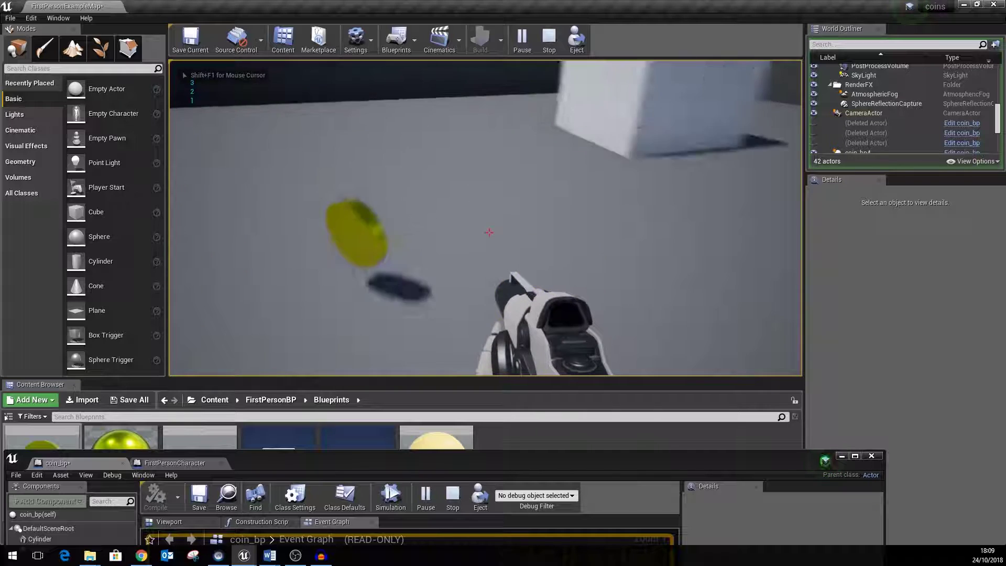
# Stop play and bring coin_bp's overlap, Pickup Coin and DestroyActor graph back into view
pyautogui.press('Escape')
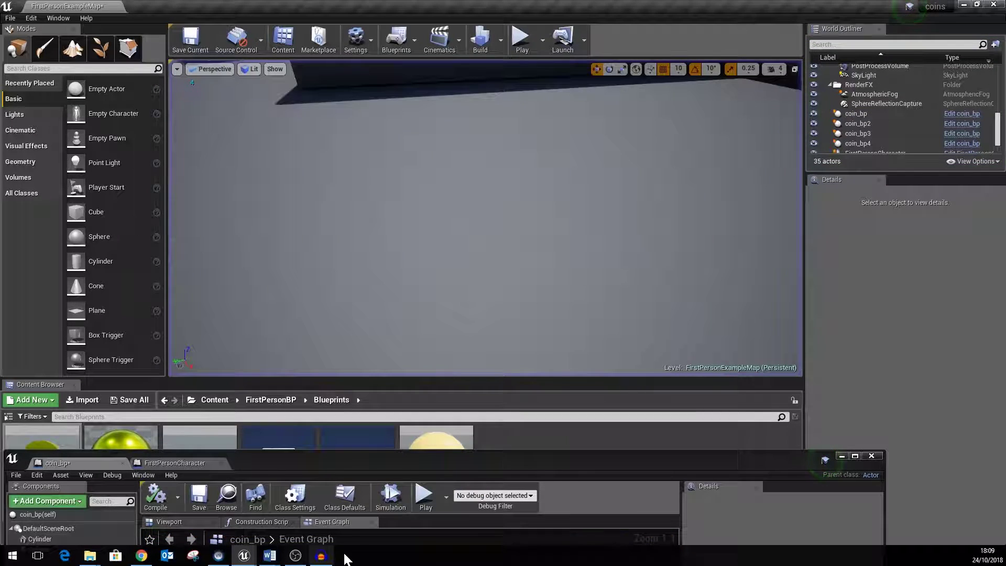
pyautogui.moveTo(370, 453); pyautogui.dragTo(390, 139)
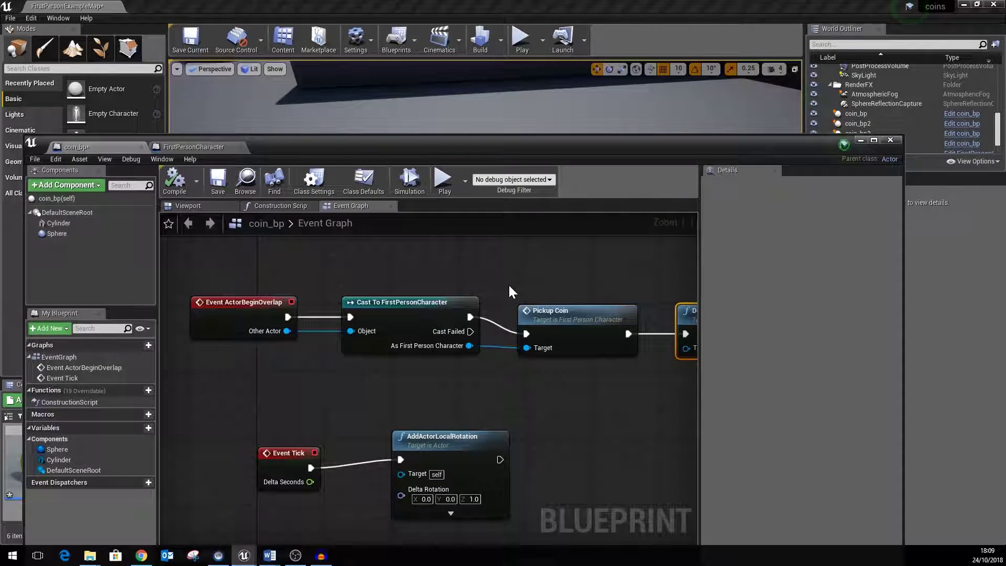
pyautogui.moveTo(508, 284); pyautogui.dragTo(518, 336, button='right')
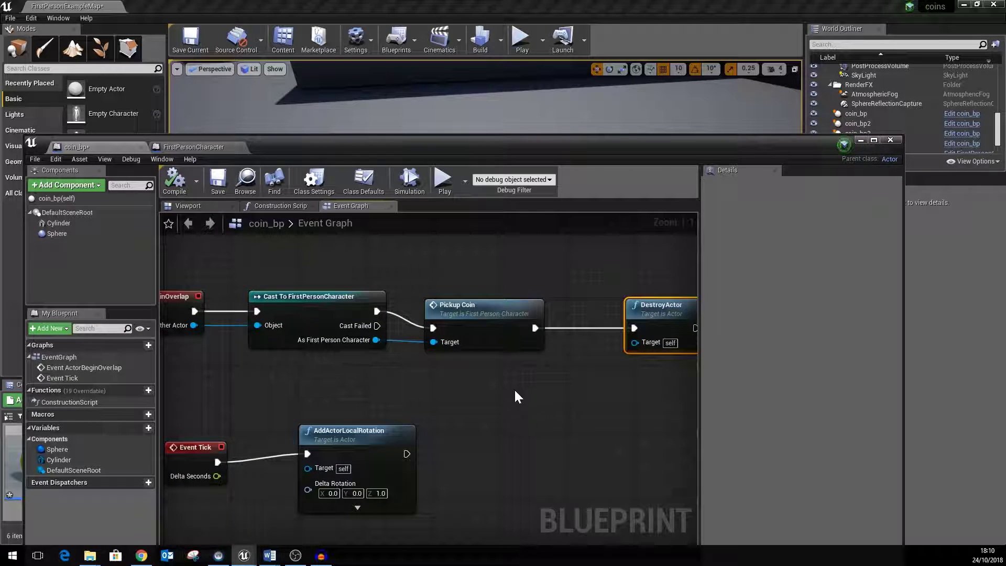
pyautogui.moveTo(498, 388); pyautogui.dragTo(562, 388, button='right')
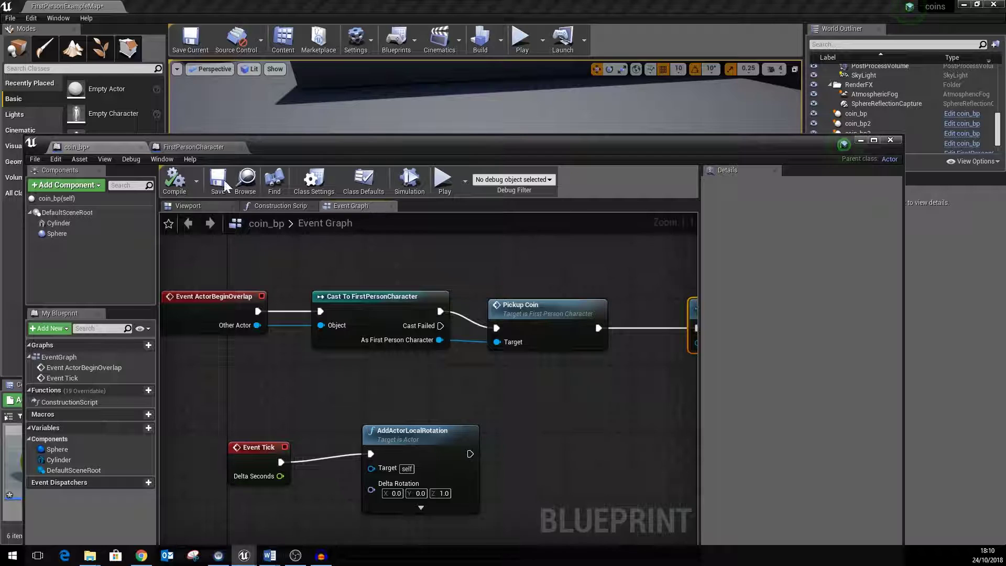
pyautogui.click(213, 147)
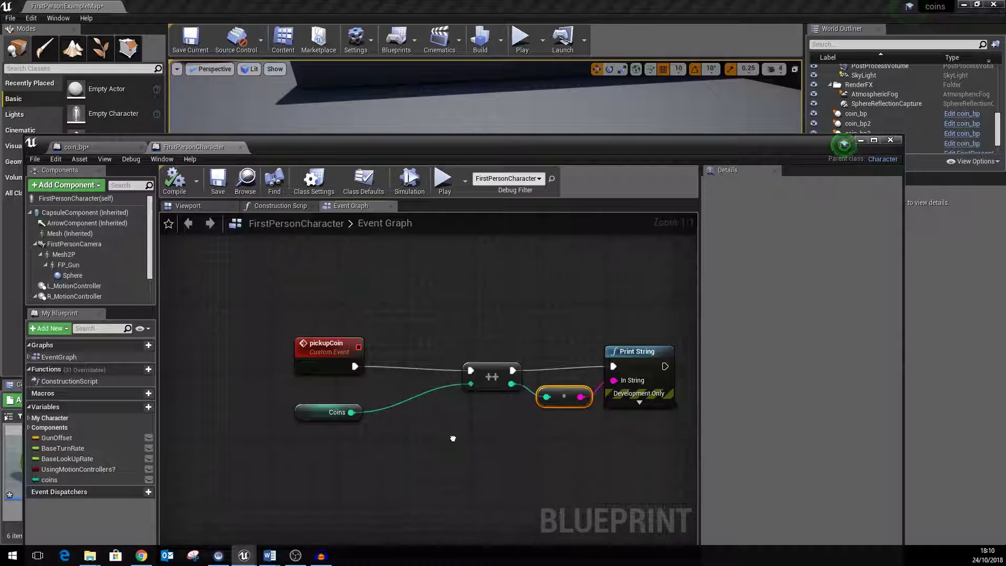
pyautogui.moveTo(673, 381); pyautogui.dragTo(513, 375, button='right')
pyautogui.click(95, 146)
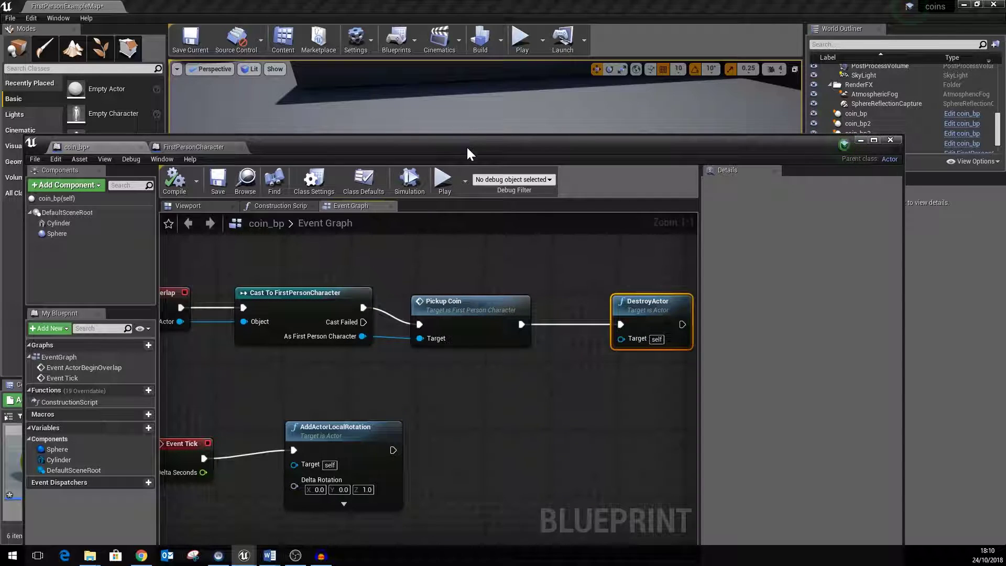
pyautogui.moveTo(467, 145); pyautogui.dragTo(484, 102)
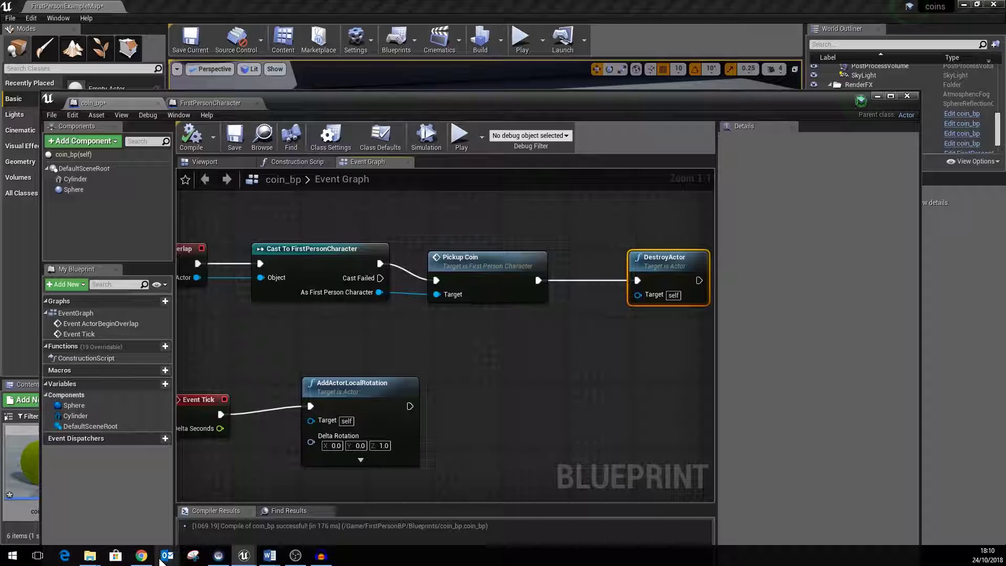
pyautogui.click(143, 557)
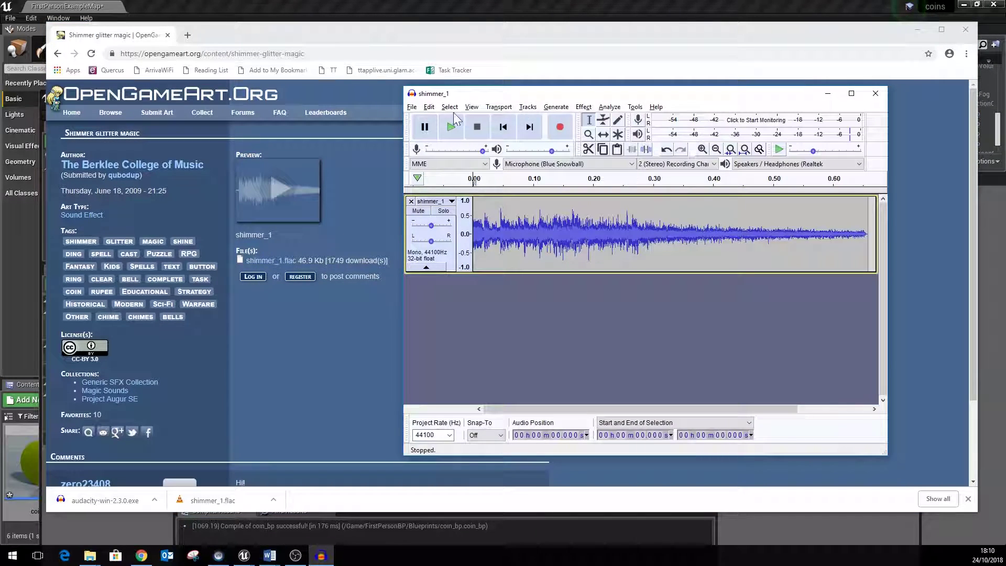
pyautogui.click(413, 106)
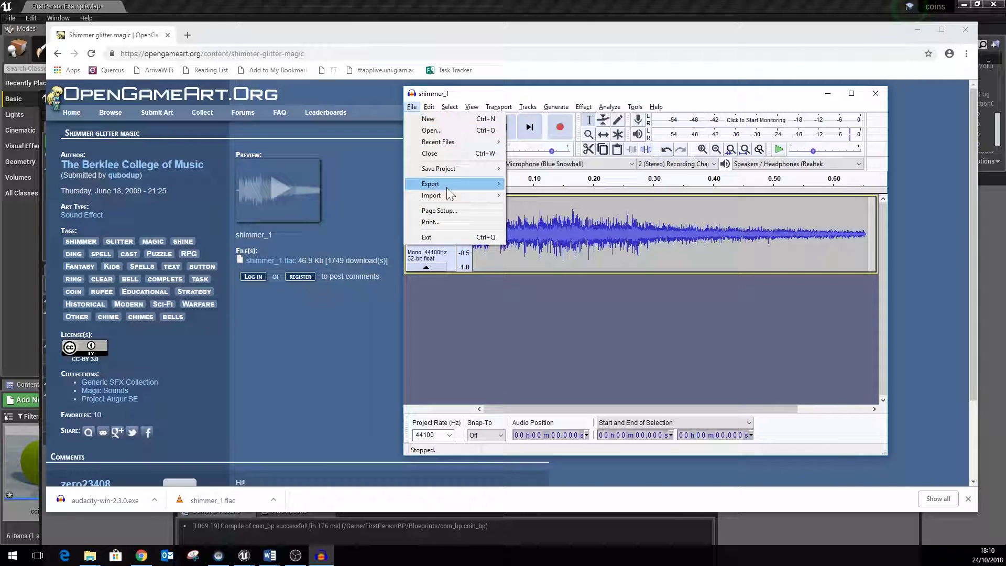
pyautogui.moveTo(448, 188)
pyautogui.click(546, 195)
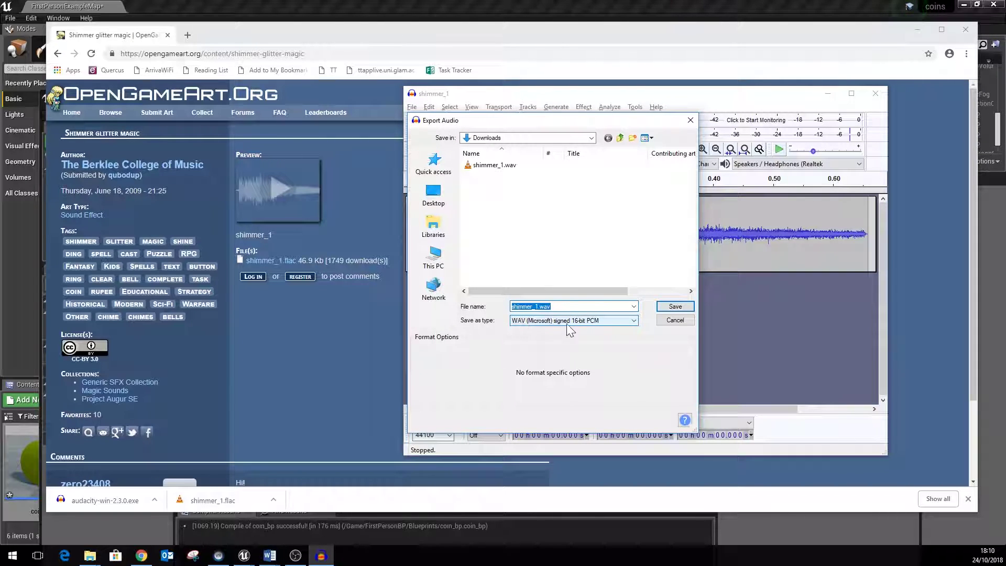
pyautogui.click(674, 321)
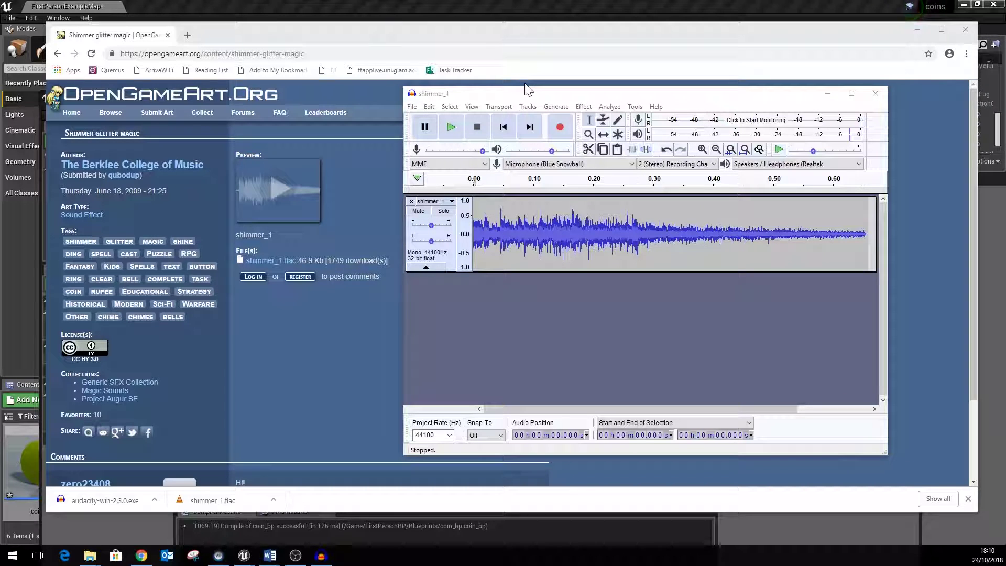
pyautogui.hotkey('alt', 'Tab')
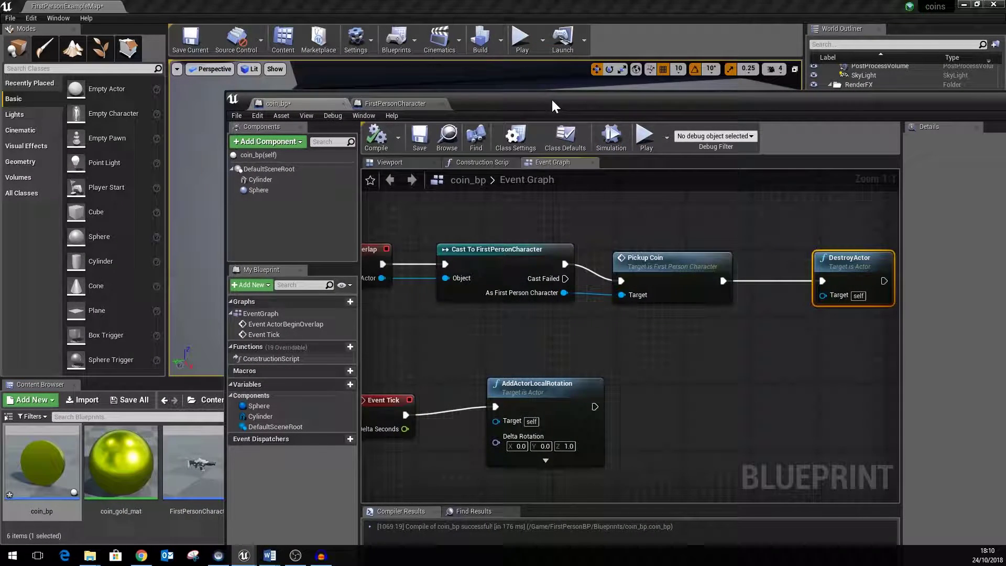
# Browse to the Content > FirstPerson > Audio folder in the Content Browser
pyautogui.moveTo(554, 106); pyautogui.dragTo(830, 120)
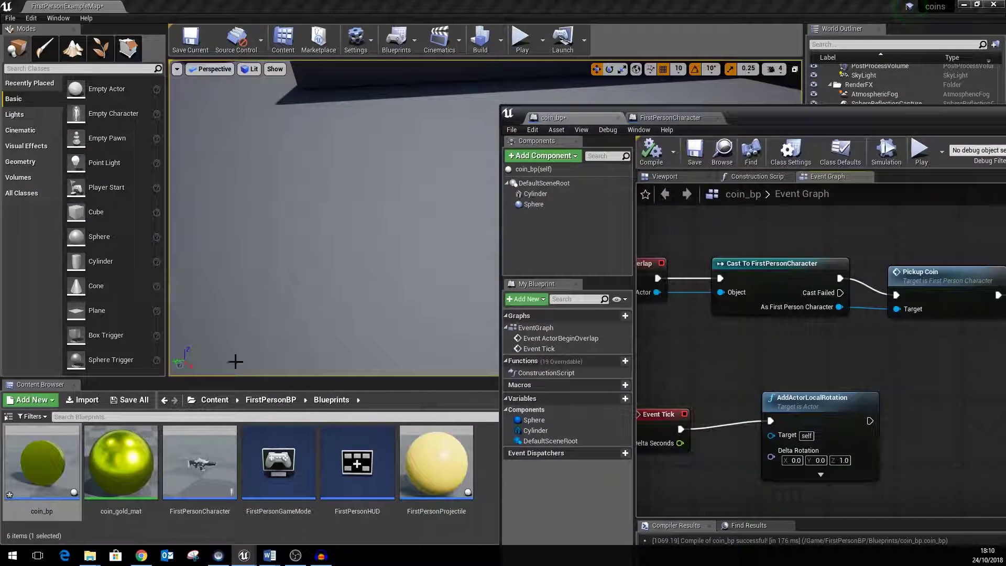
pyautogui.click(10, 416)
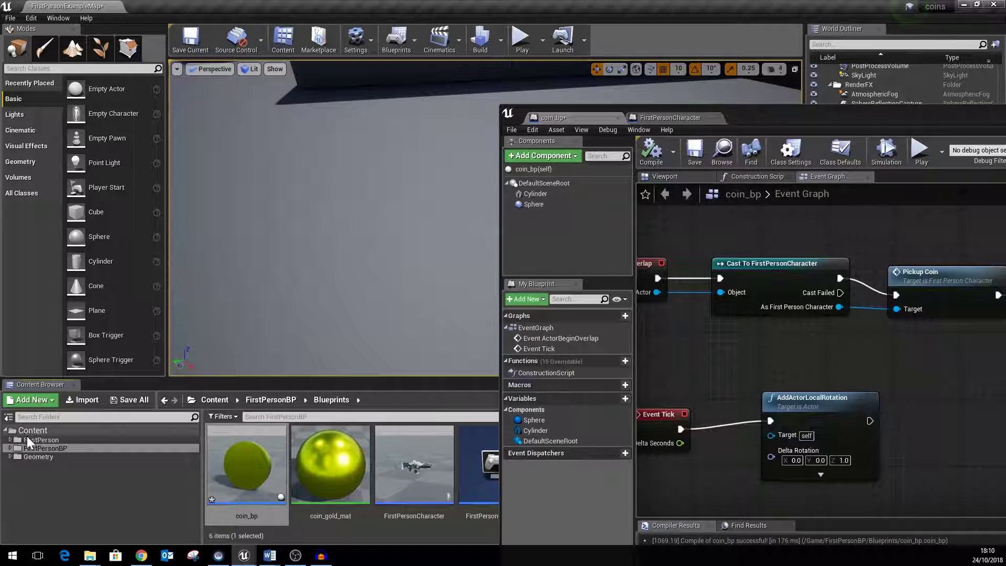
pyautogui.click(29, 433)
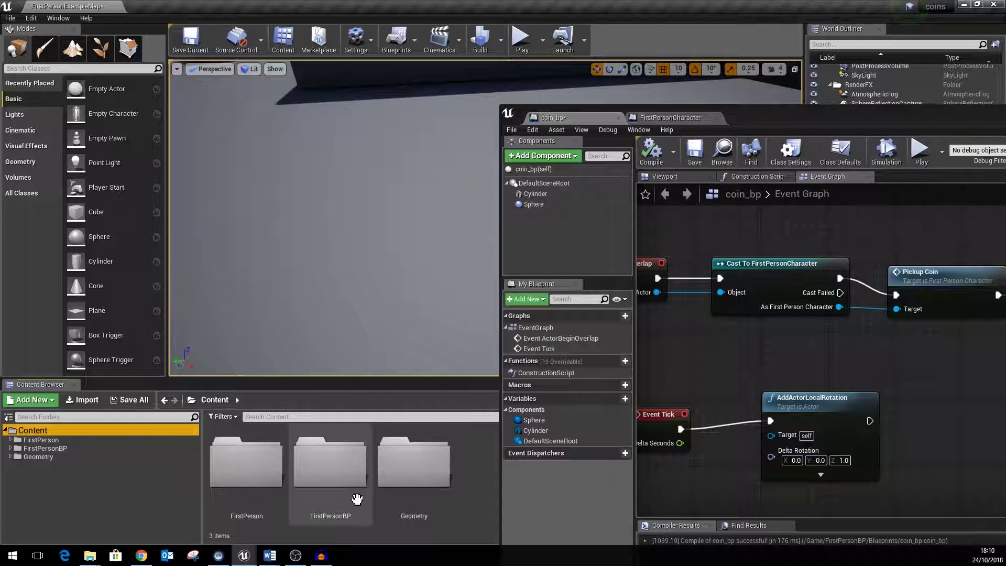
pyautogui.doubleClick(253, 480)
pyautogui.doubleClick(335, 477)
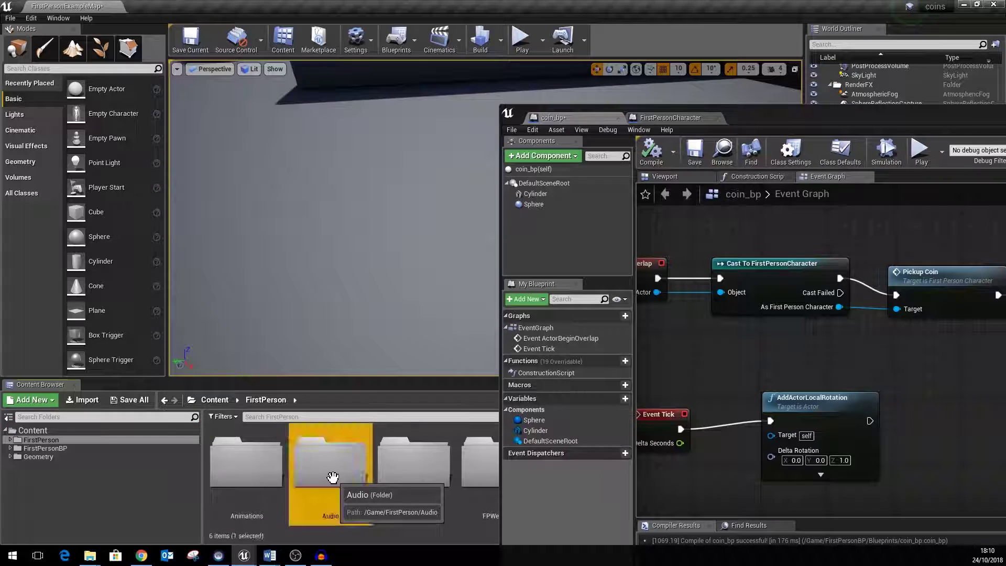
# Import shimmer_1.wav from Downloads into the Audio folder
pyautogui.rightClick(333, 475)
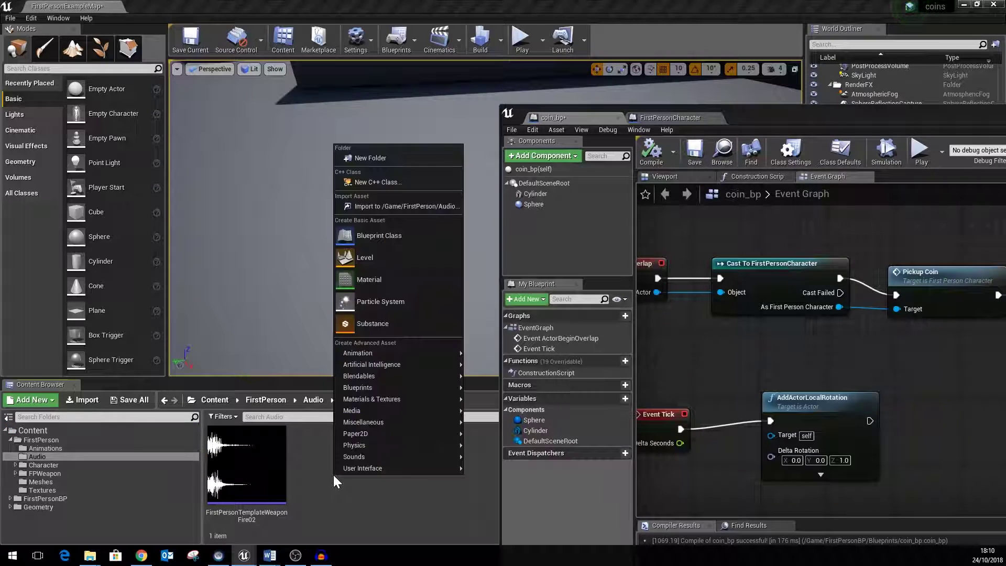
pyautogui.press('Escape')
pyautogui.click(84, 401)
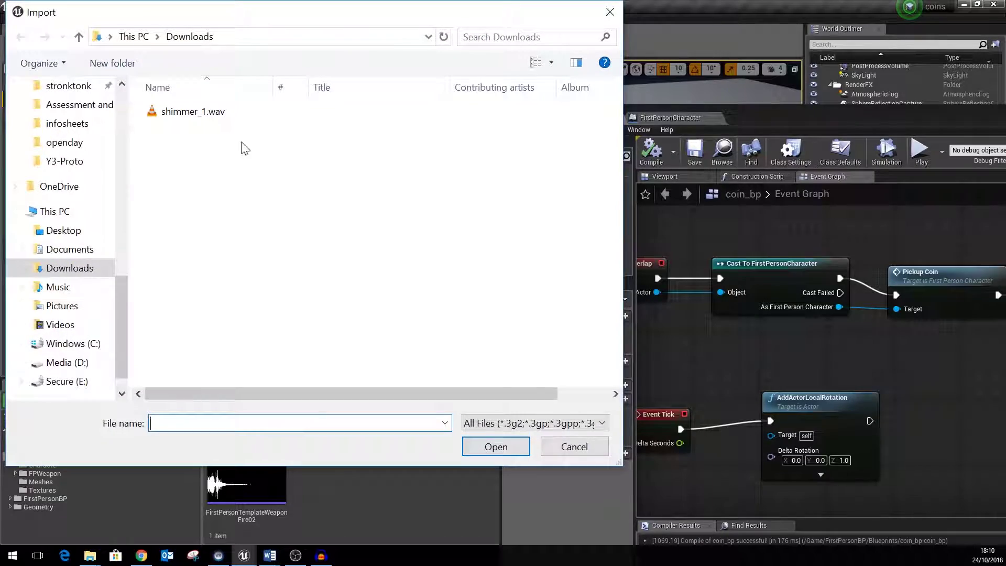
pyautogui.click(193, 112)
pyautogui.click(510, 448)
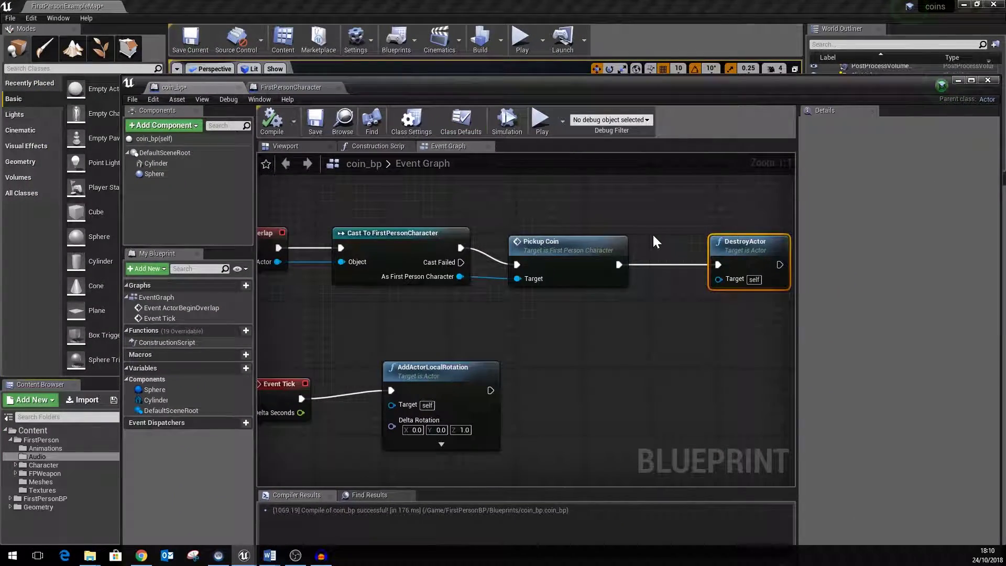
# Insert a Spawn Sound Attached node between Pickup Coin and DestroyActor
pyautogui.moveTo(652, 234); pyautogui.dragTo(579, 235, button='right')
pyautogui.moveTo(579, 236); pyautogui.dragTo(714, 225)
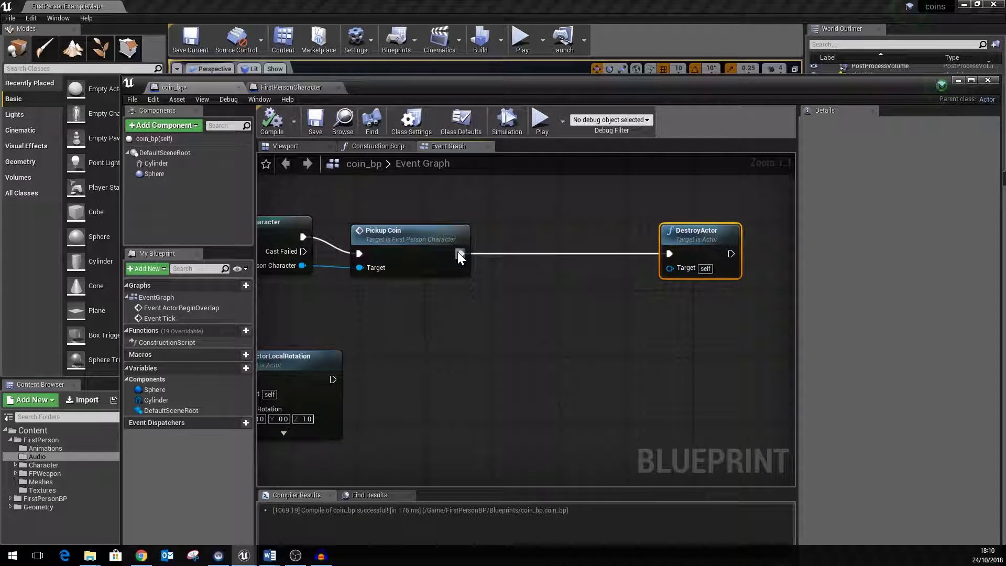
pyautogui.moveTo(460, 254); pyautogui.dragTo(504, 241)
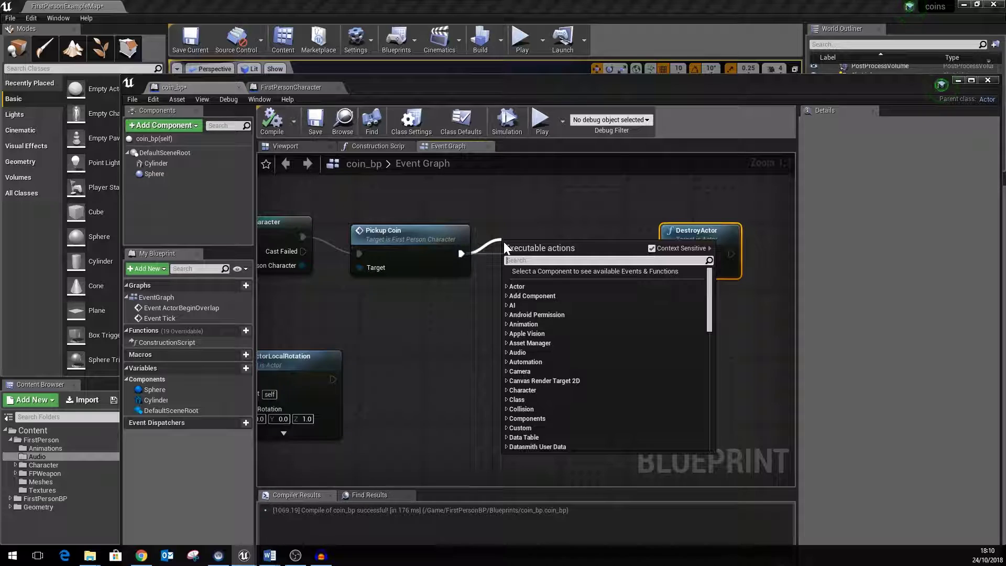
pyautogui.write('spawn so')
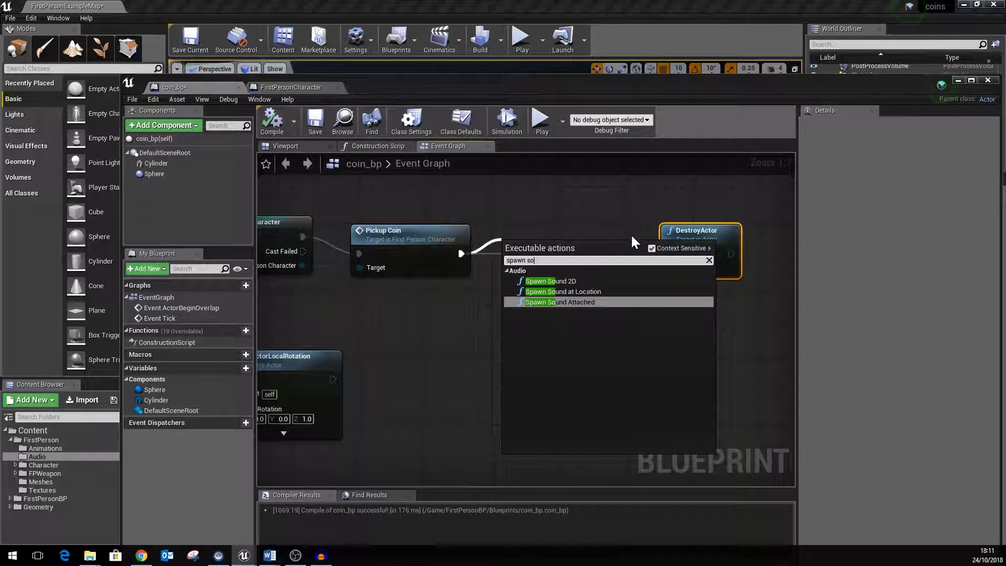
pyautogui.click(616, 303)
pyautogui.moveTo(581, 252); pyautogui.dragTo(581, 243)
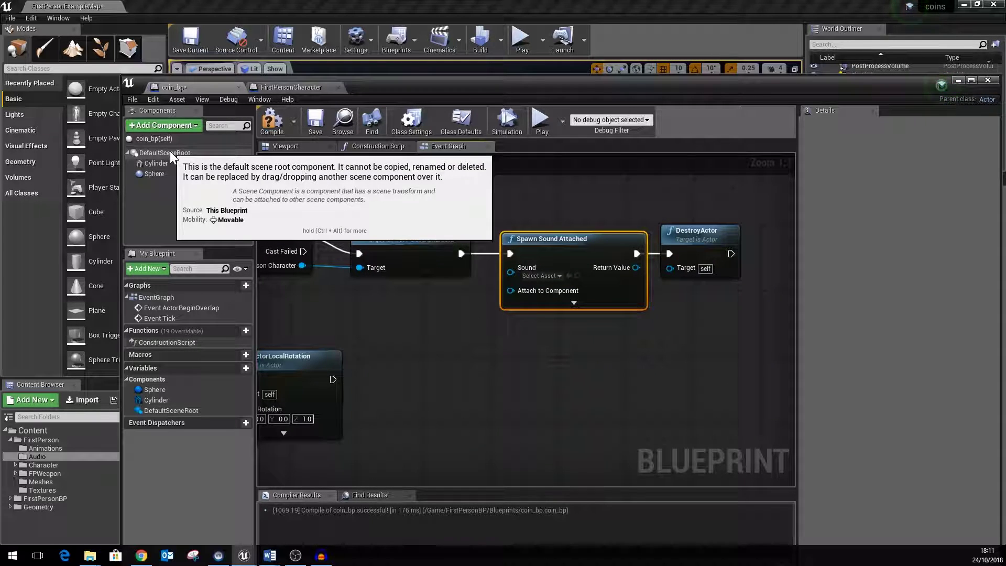
# Attach the sound to DefaultSceneRoot, set it to shimmer_1, and compile coin_bp
pyautogui.moveTo(170, 151); pyautogui.dragTo(511, 291)
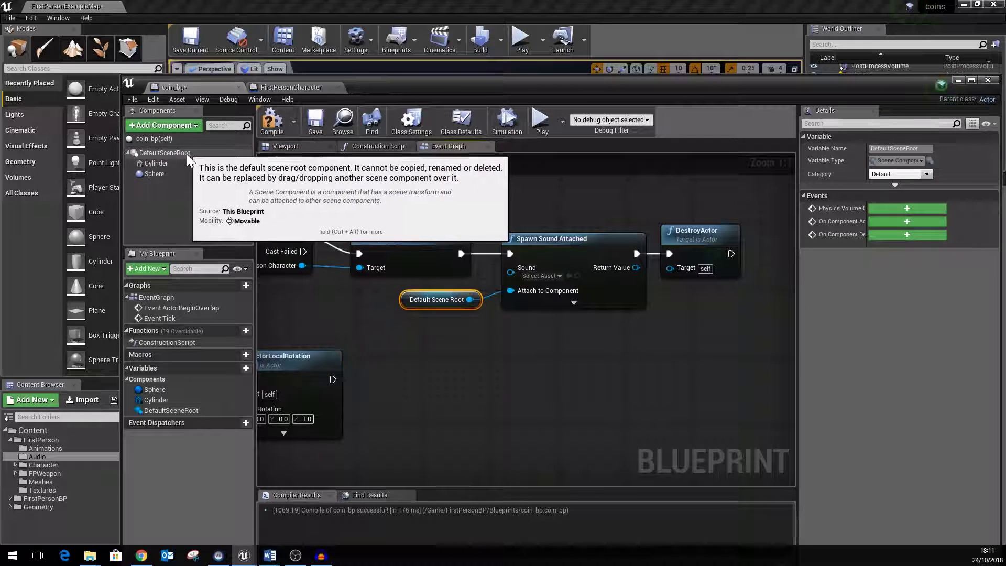
pyautogui.click(558, 274)
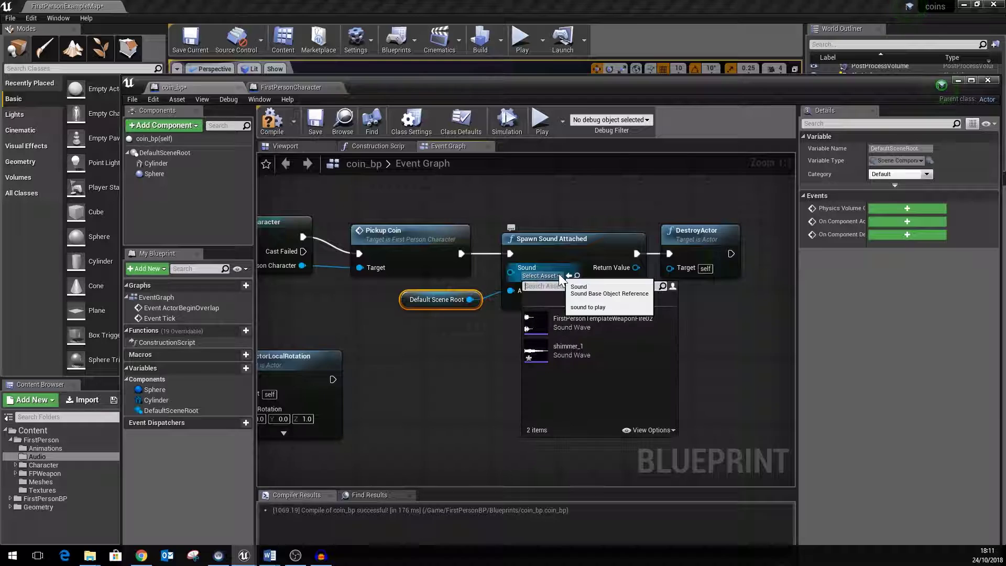
pyautogui.click(583, 333)
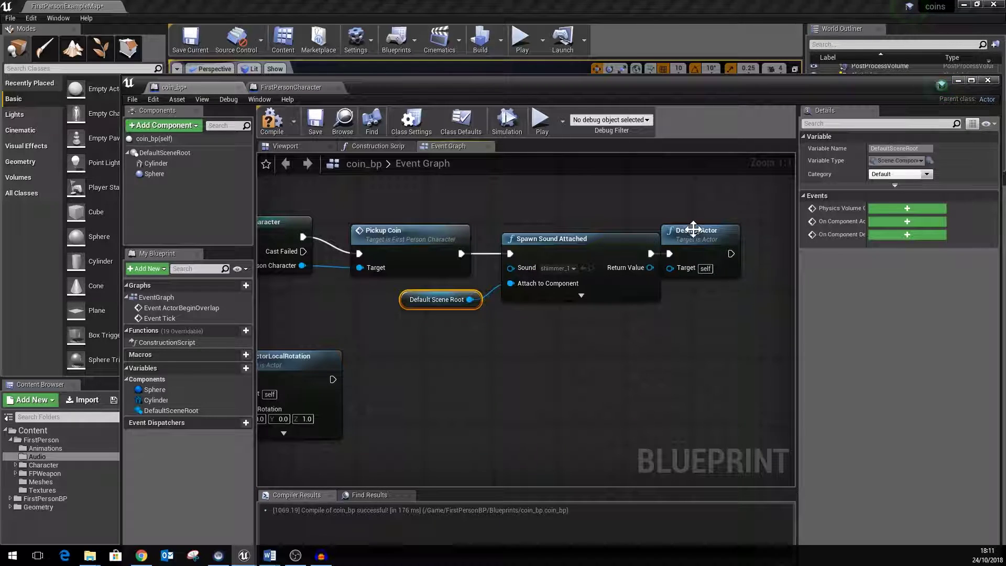
pyautogui.moveTo(693, 229); pyautogui.dragTo(726, 230)
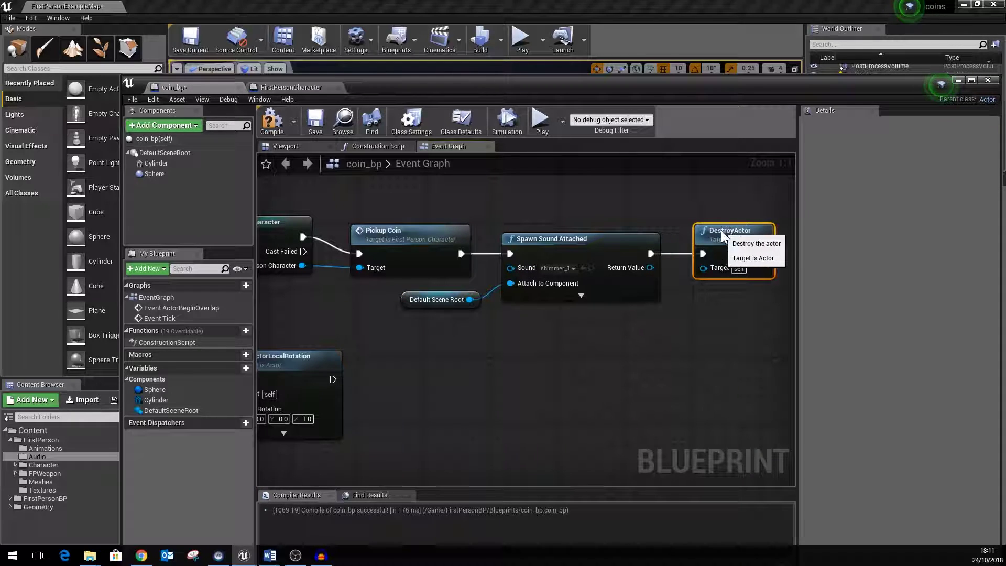
pyautogui.click(266, 127)
# Play-test the level, walking through all four coins, then stop
pyautogui.moveTo(538, 100); pyautogui.dragTo(529, 413)
pyautogui.click(522, 40)
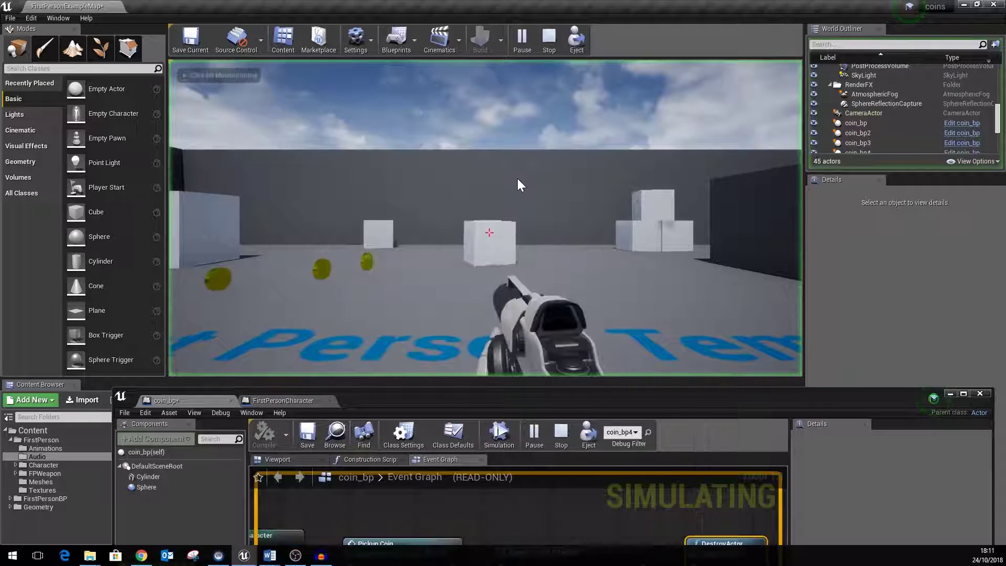
pyautogui.press('w')
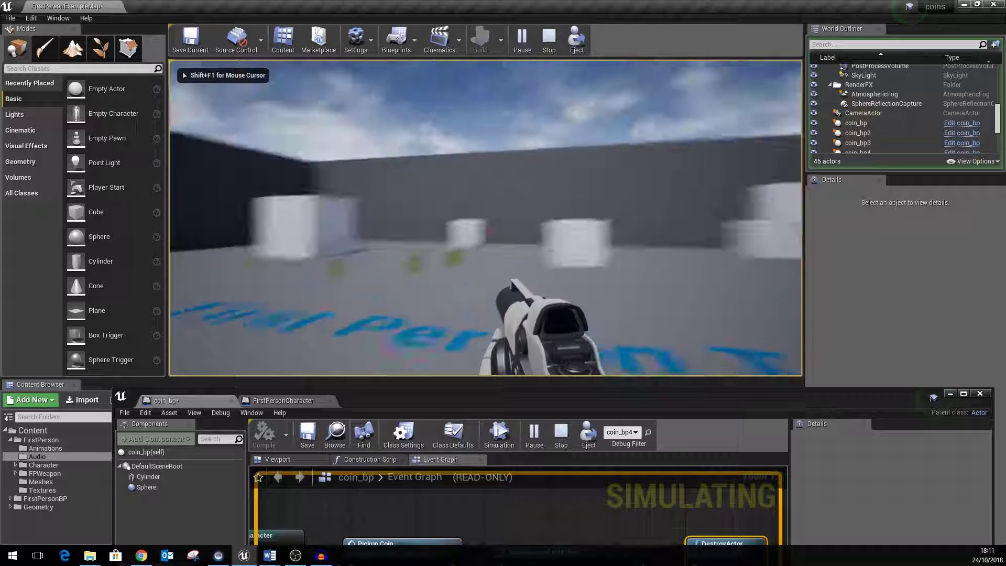
pyautogui.press('w')
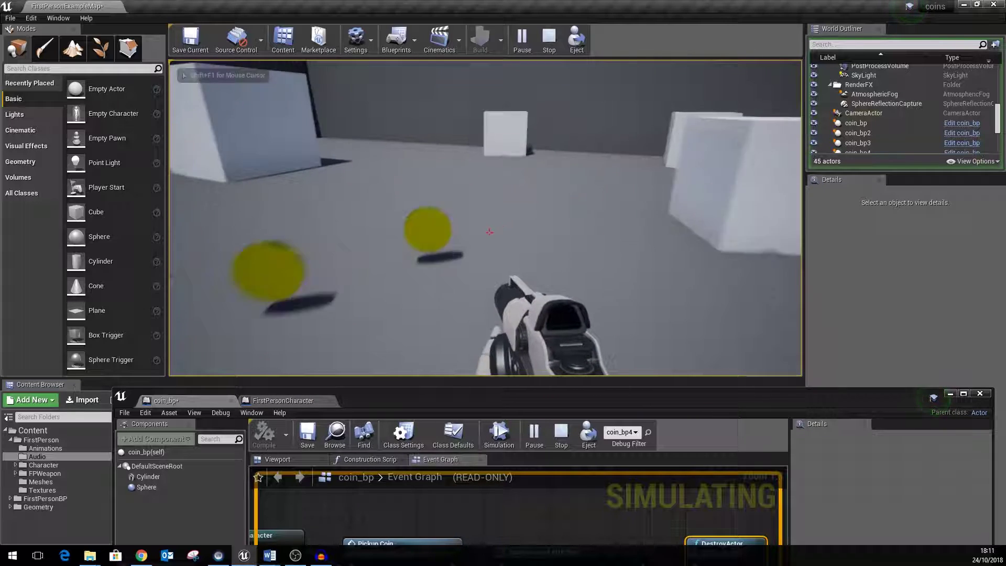
pyautogui.press('w')
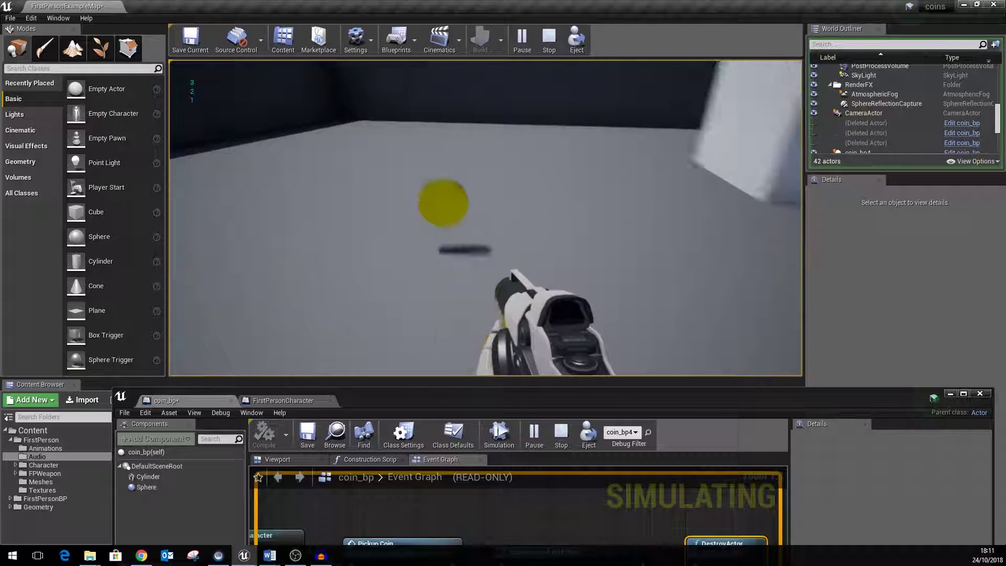
pyautogui.press('Escape')
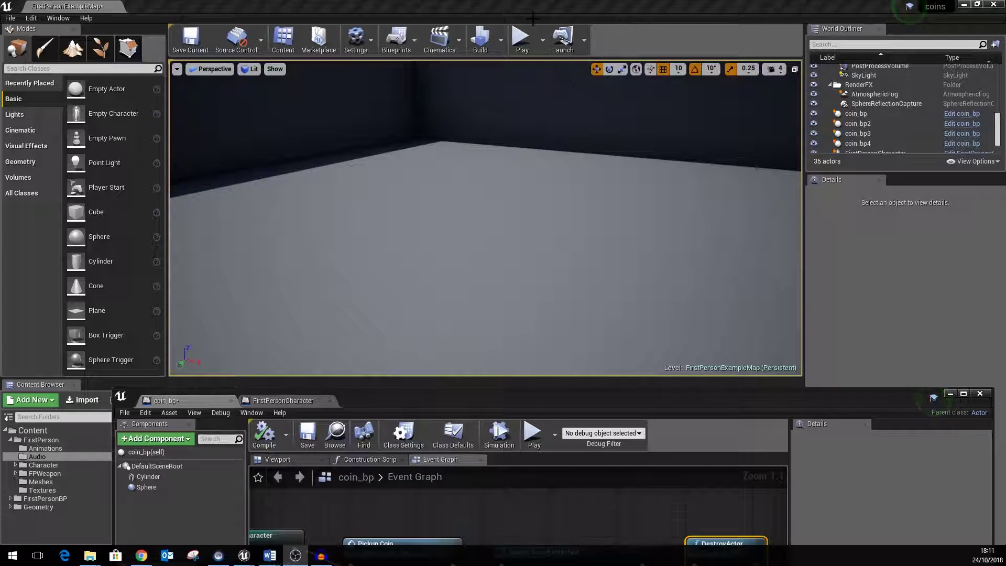
# Run a second play test collecting all four coins, then stop
pyautogui.click(520, 40)
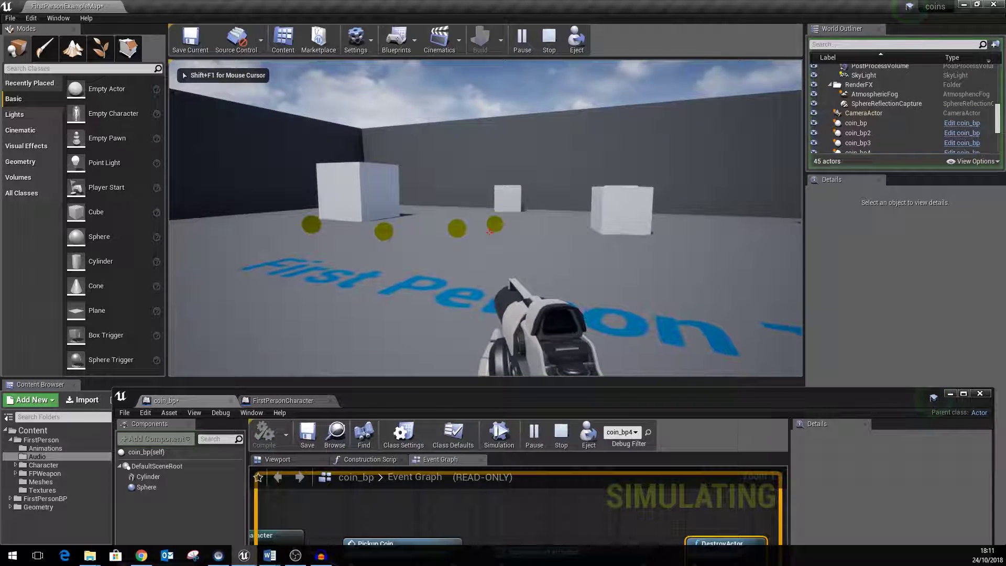
pyautogui.press('w')
pyautogui.press('w')
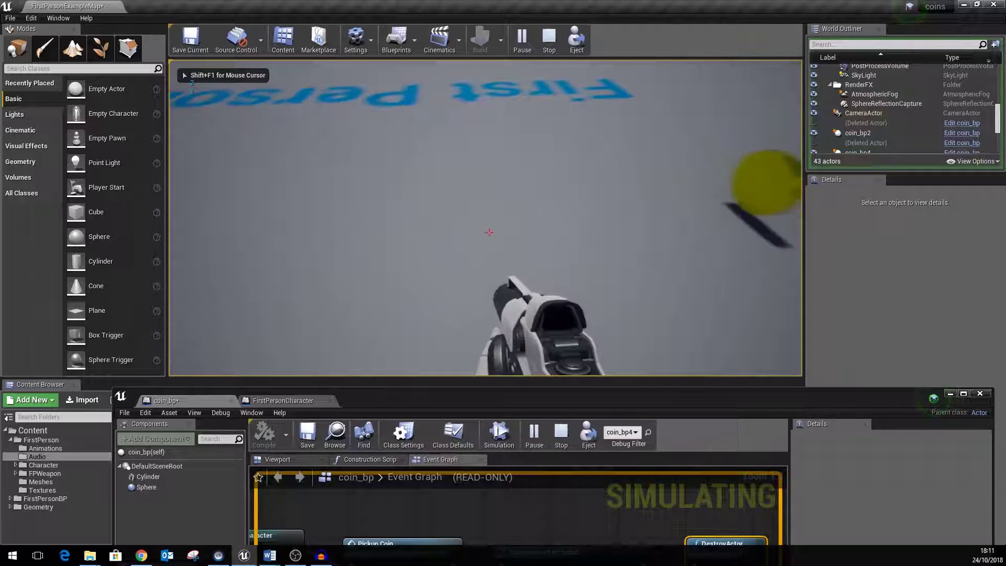
pyautogui.press('w')
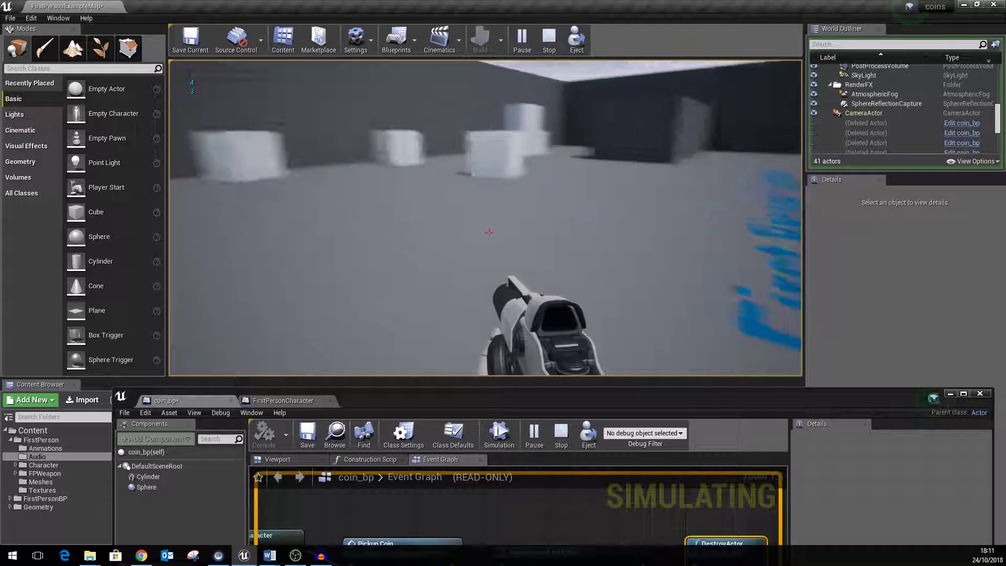
pyautogui.press('w')
pyautogui.press('Escape')
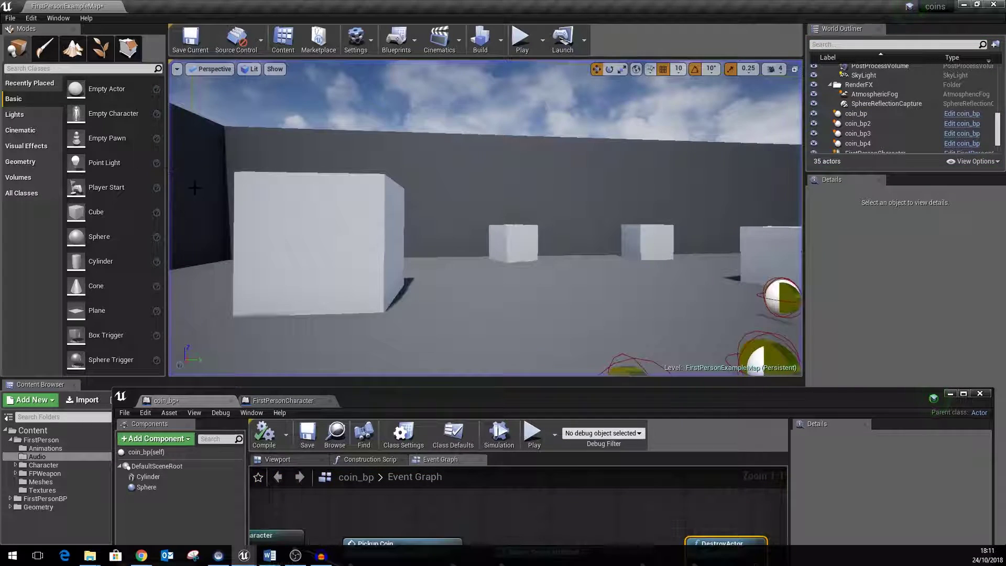
# Move the coin_bp editor back over the viewport and frame its Cast and Event Tick logic
pyautogui.moveTo(588, 404); pyautogui.dragTo(536, 173)
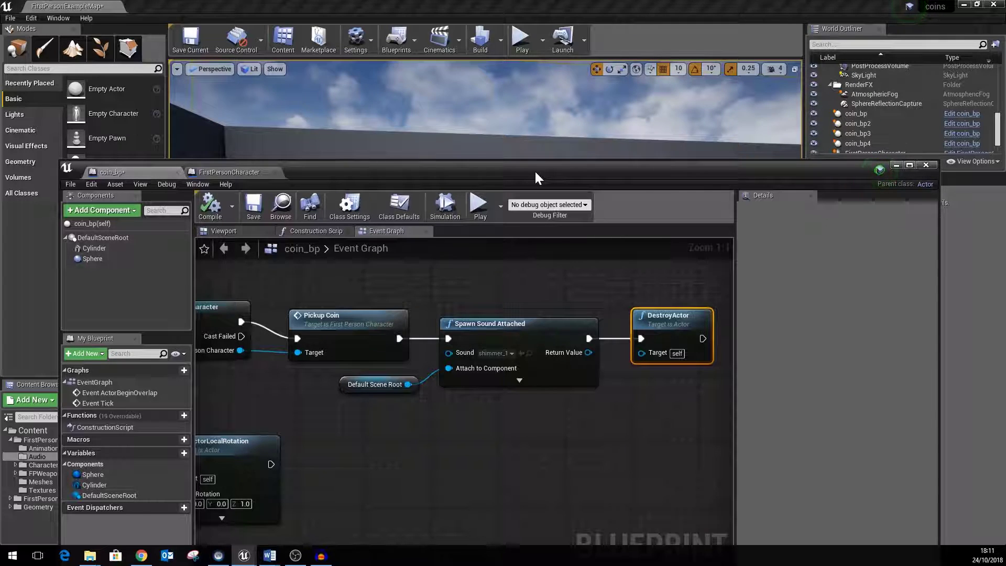
pyautogui.moveTo(535, 173); pyautogui.dragTo(523, 98)
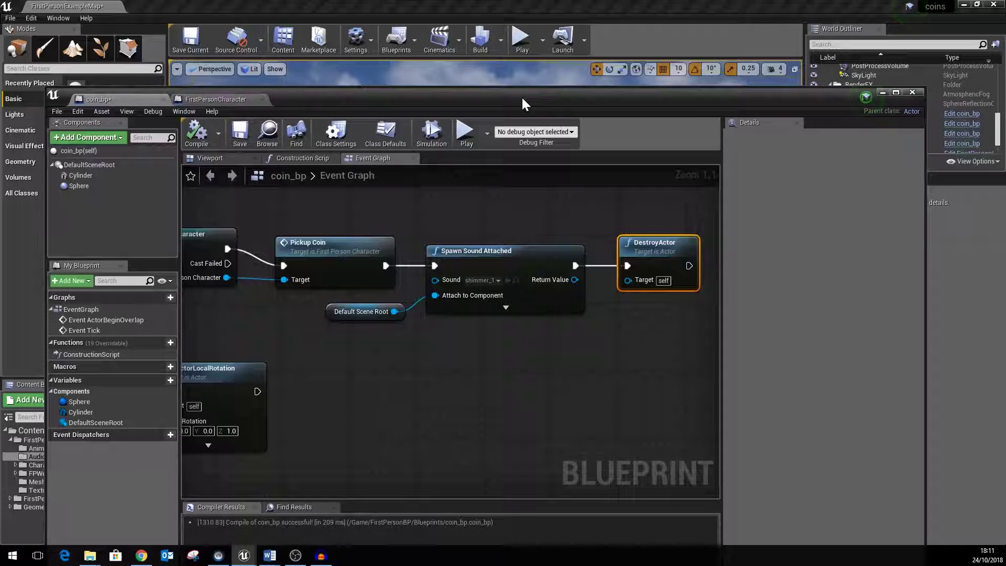
pyautogui.scroll(-1, 407, 375)
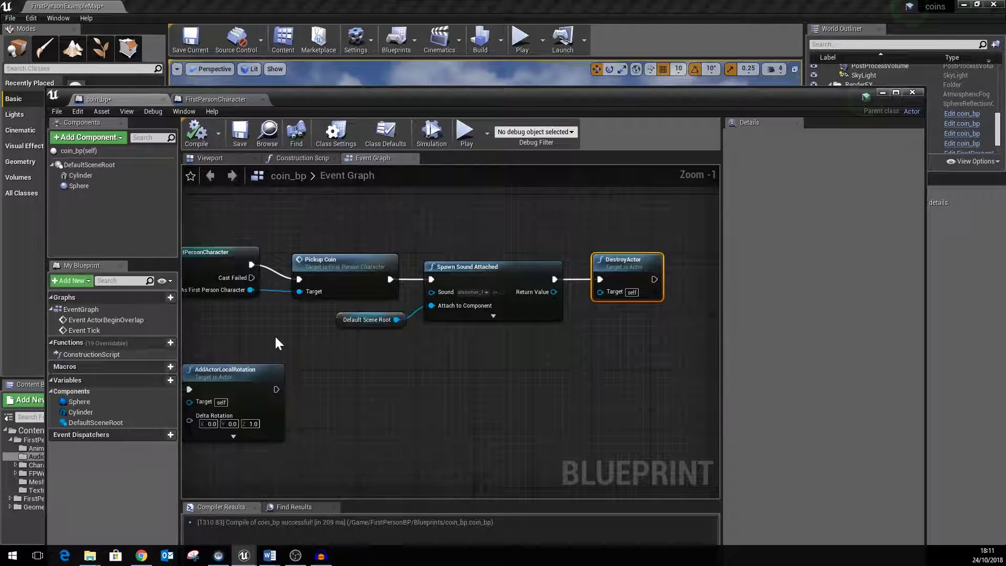
pyautogui.moveTo(275, 335); pyautogui.dragTo(364, 329, button='right')
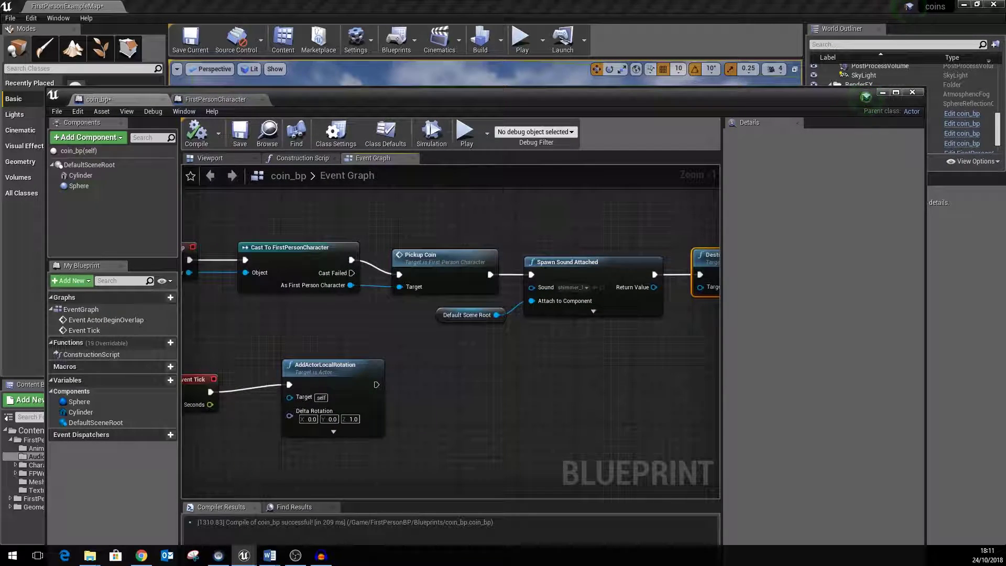